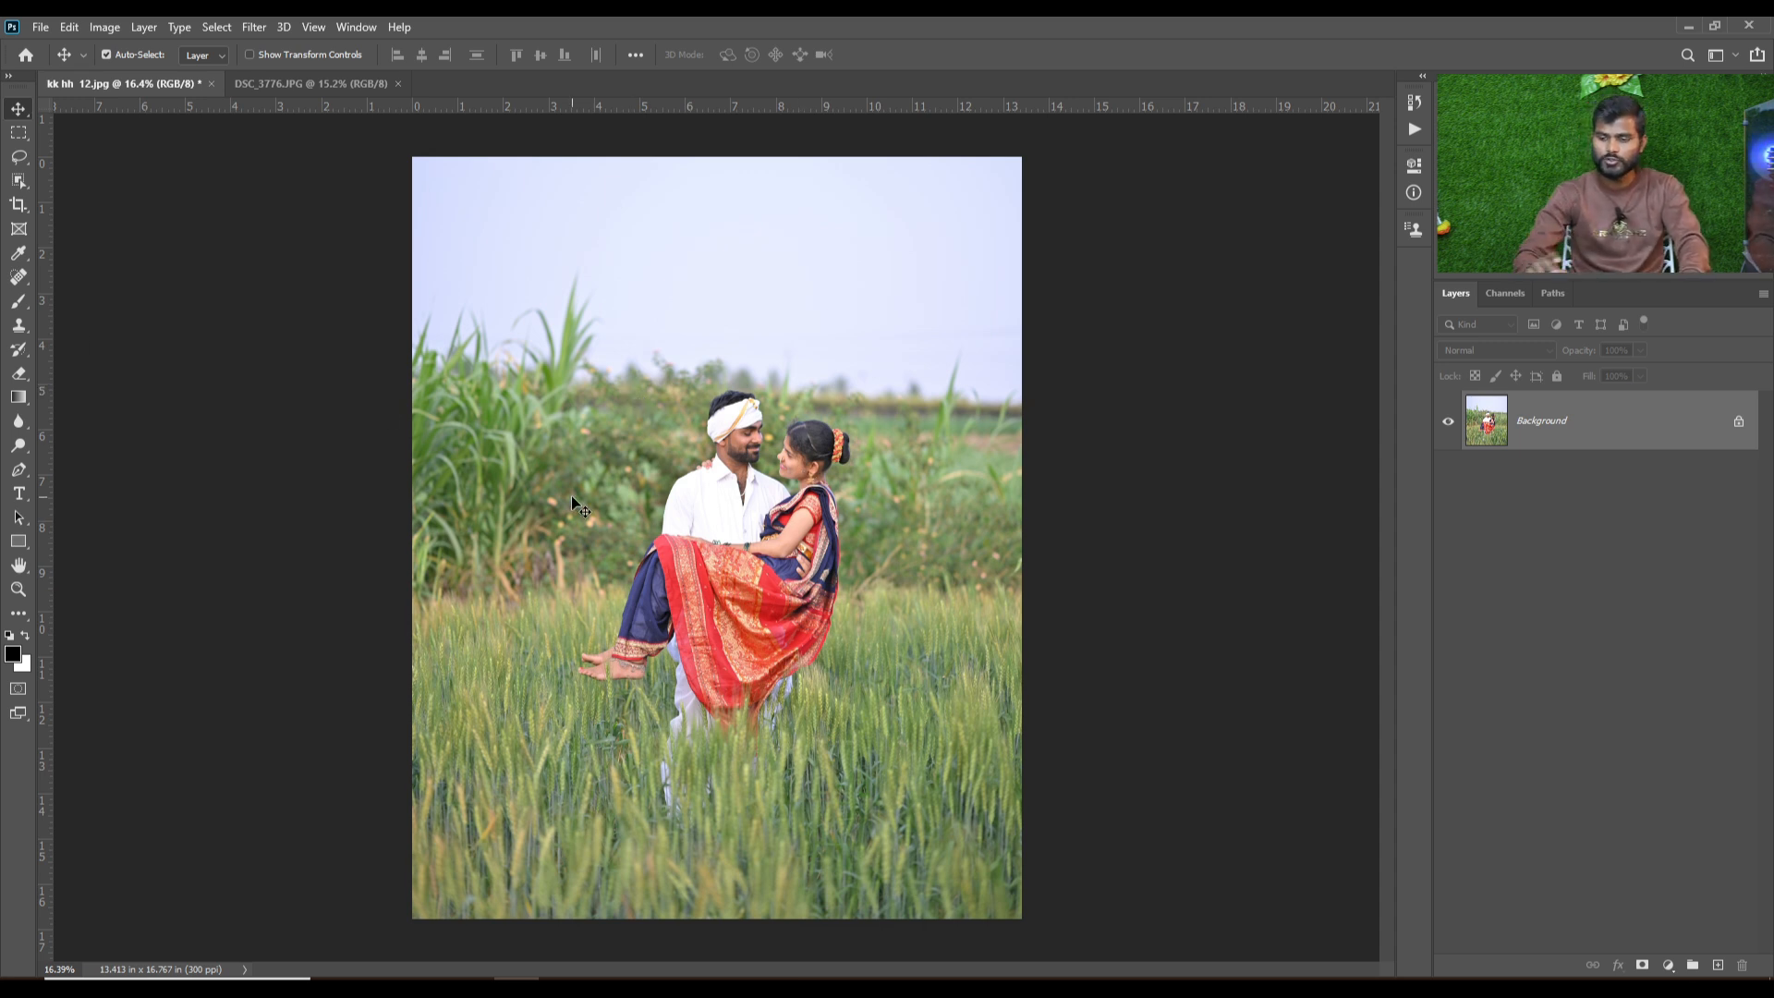
Examine the couple photo up close, checking the background plants and the grass around the feet.
scroll(570, 499, up, 1)
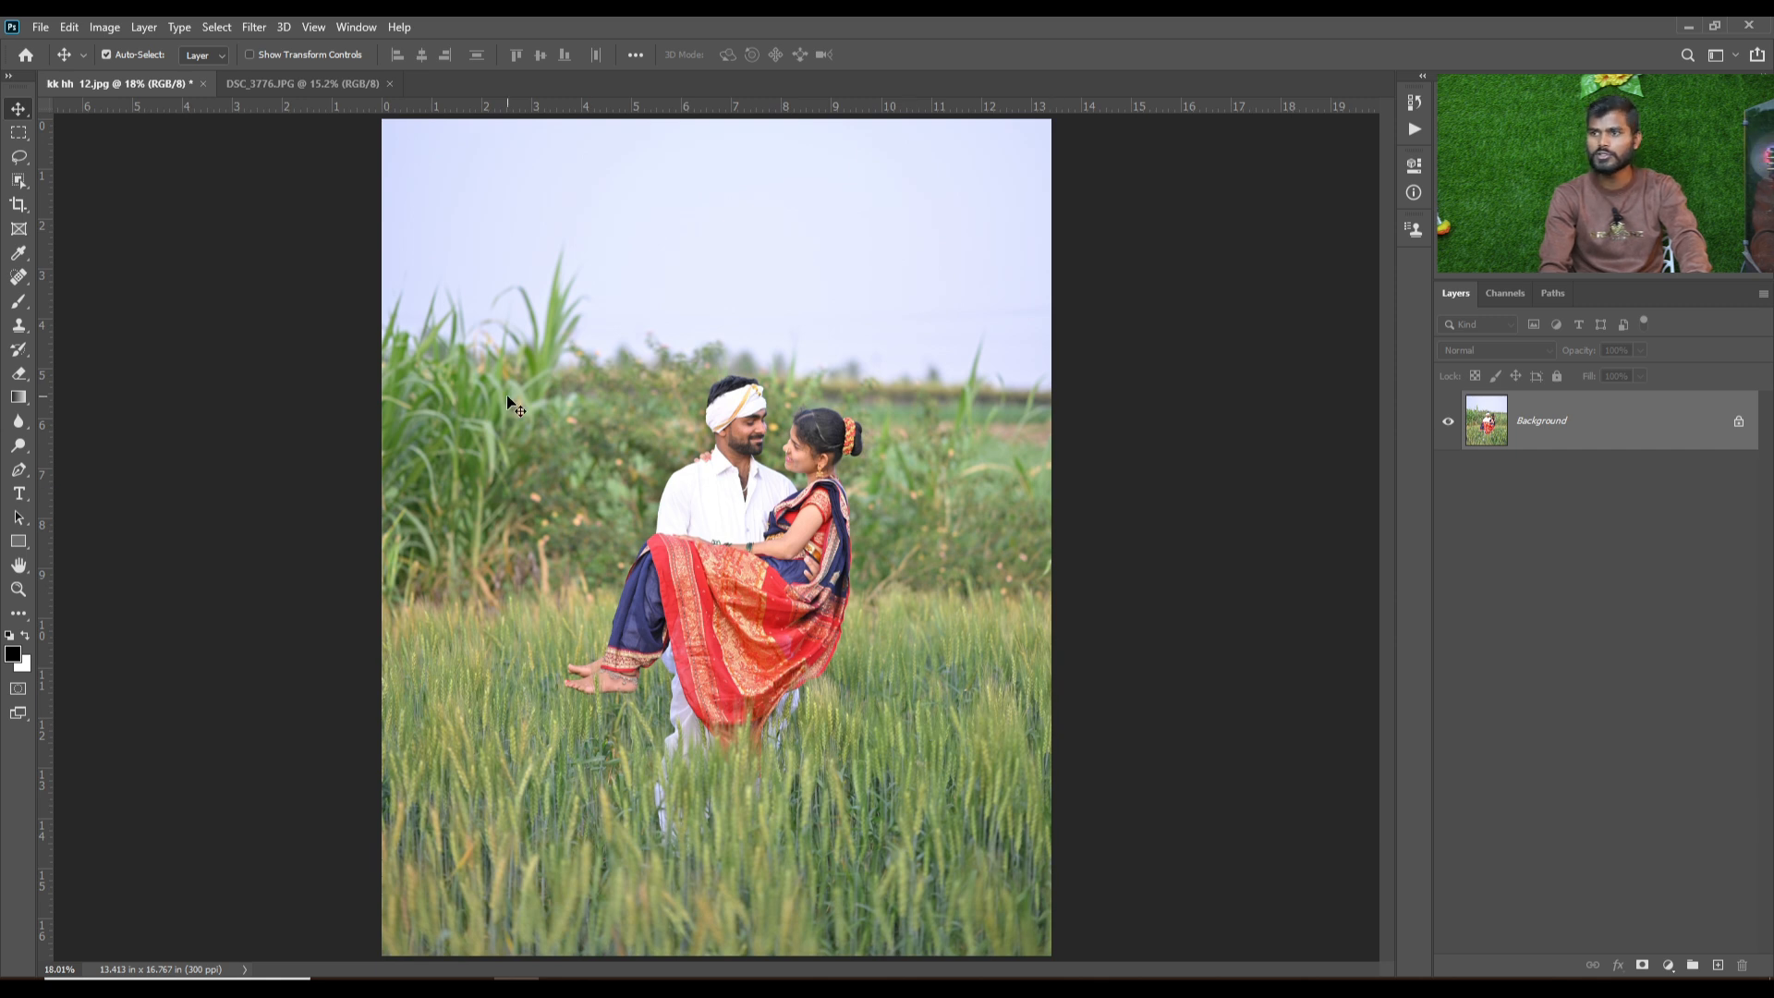
scroll(507, 396, up, 10)
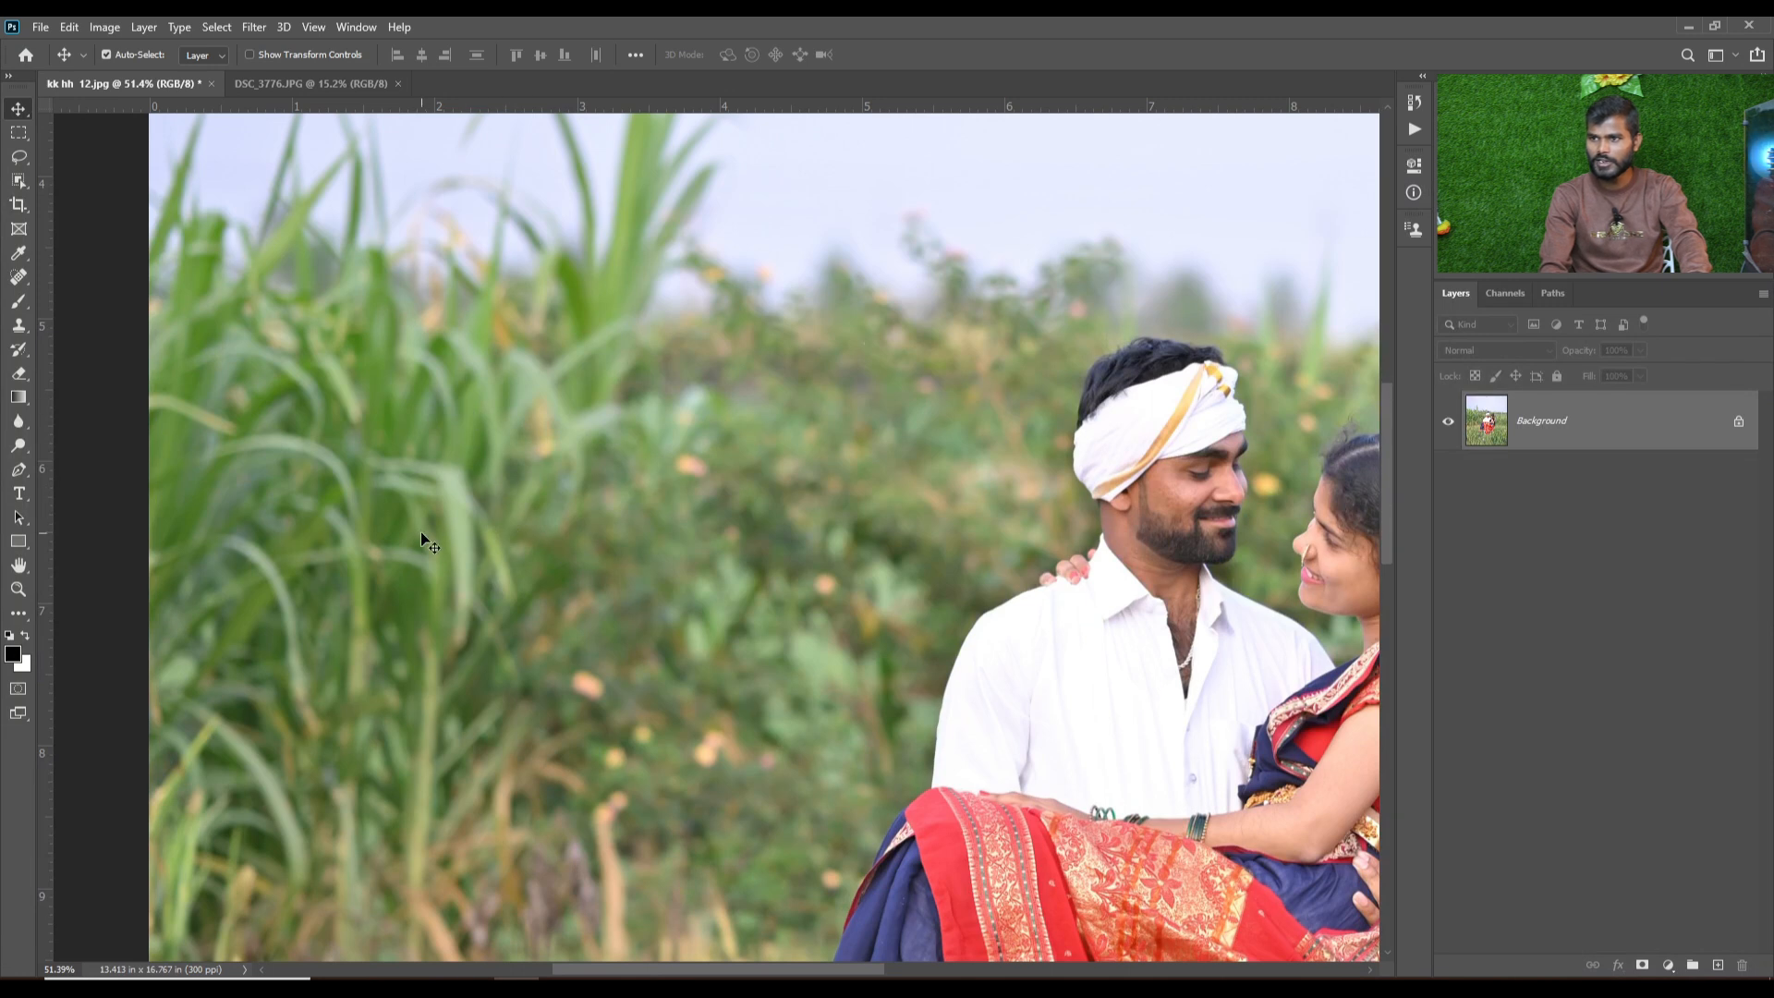
scroll(462, 550, up, 5)
scroll(558, 380, up, 3)
drag(585, 338, 594, 162)
scroll(550, 557, down, 9)
drag(901, 878, 816, 435)
drag(556, 321, 880, 766)
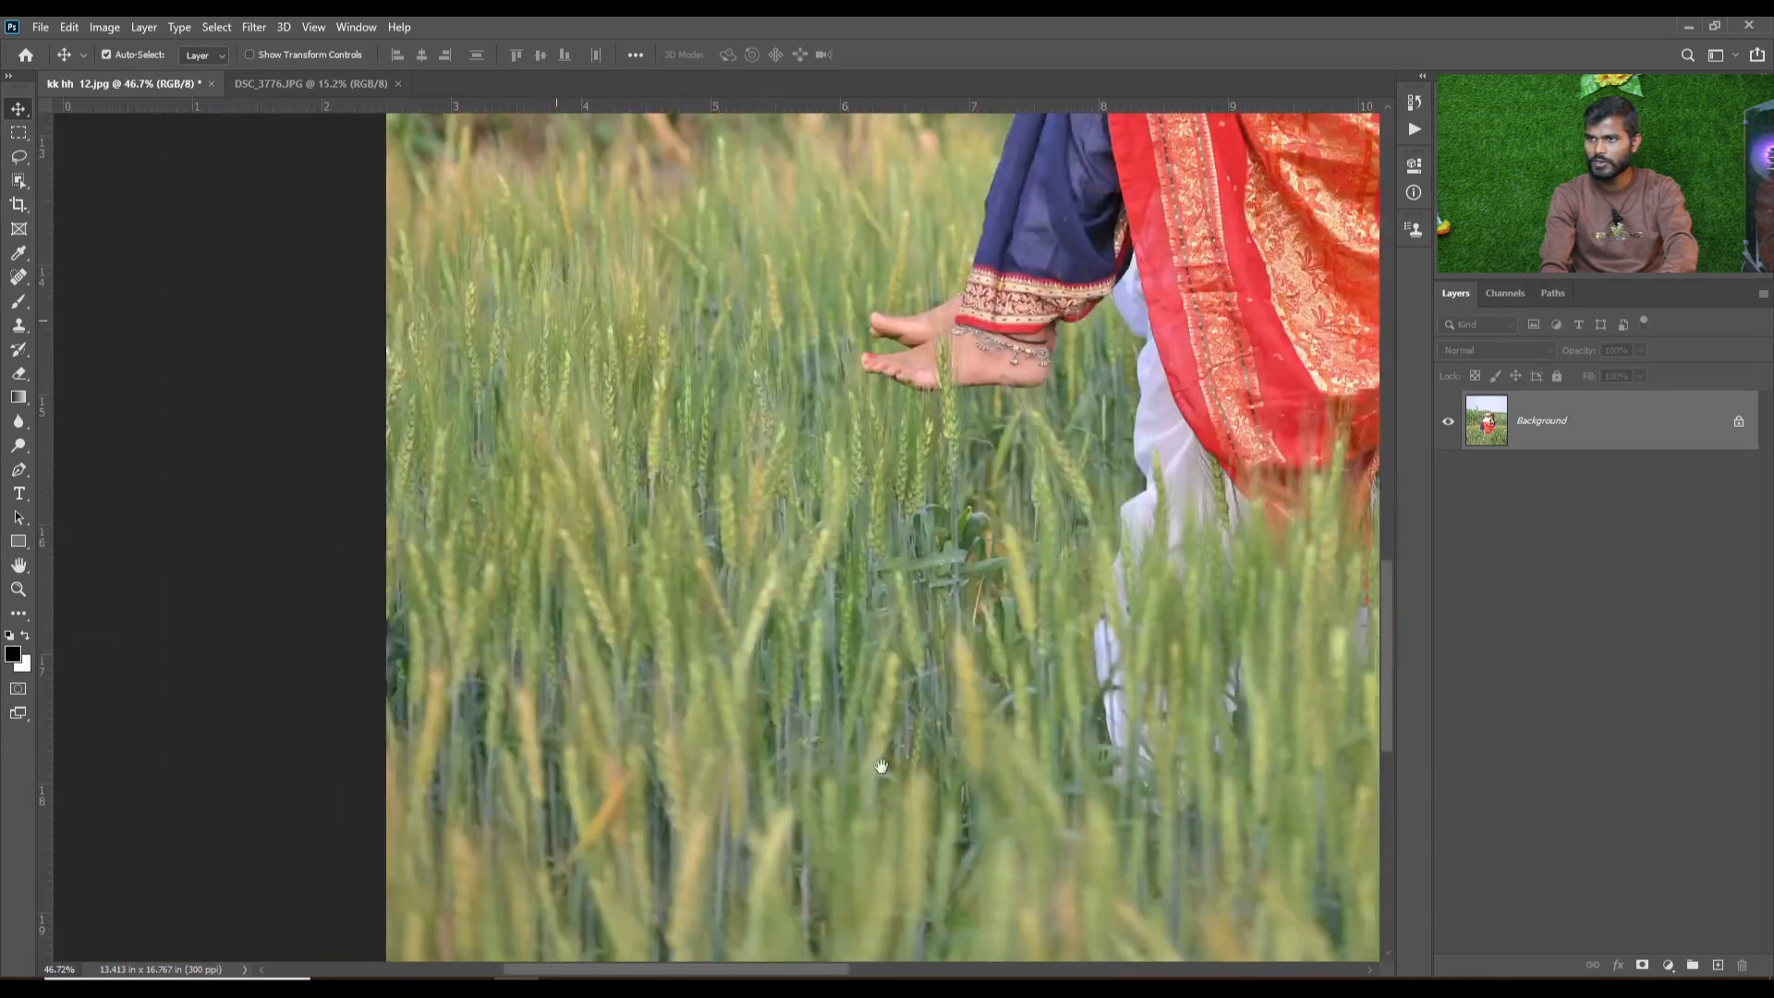
scroll(651, 419, down, 8)
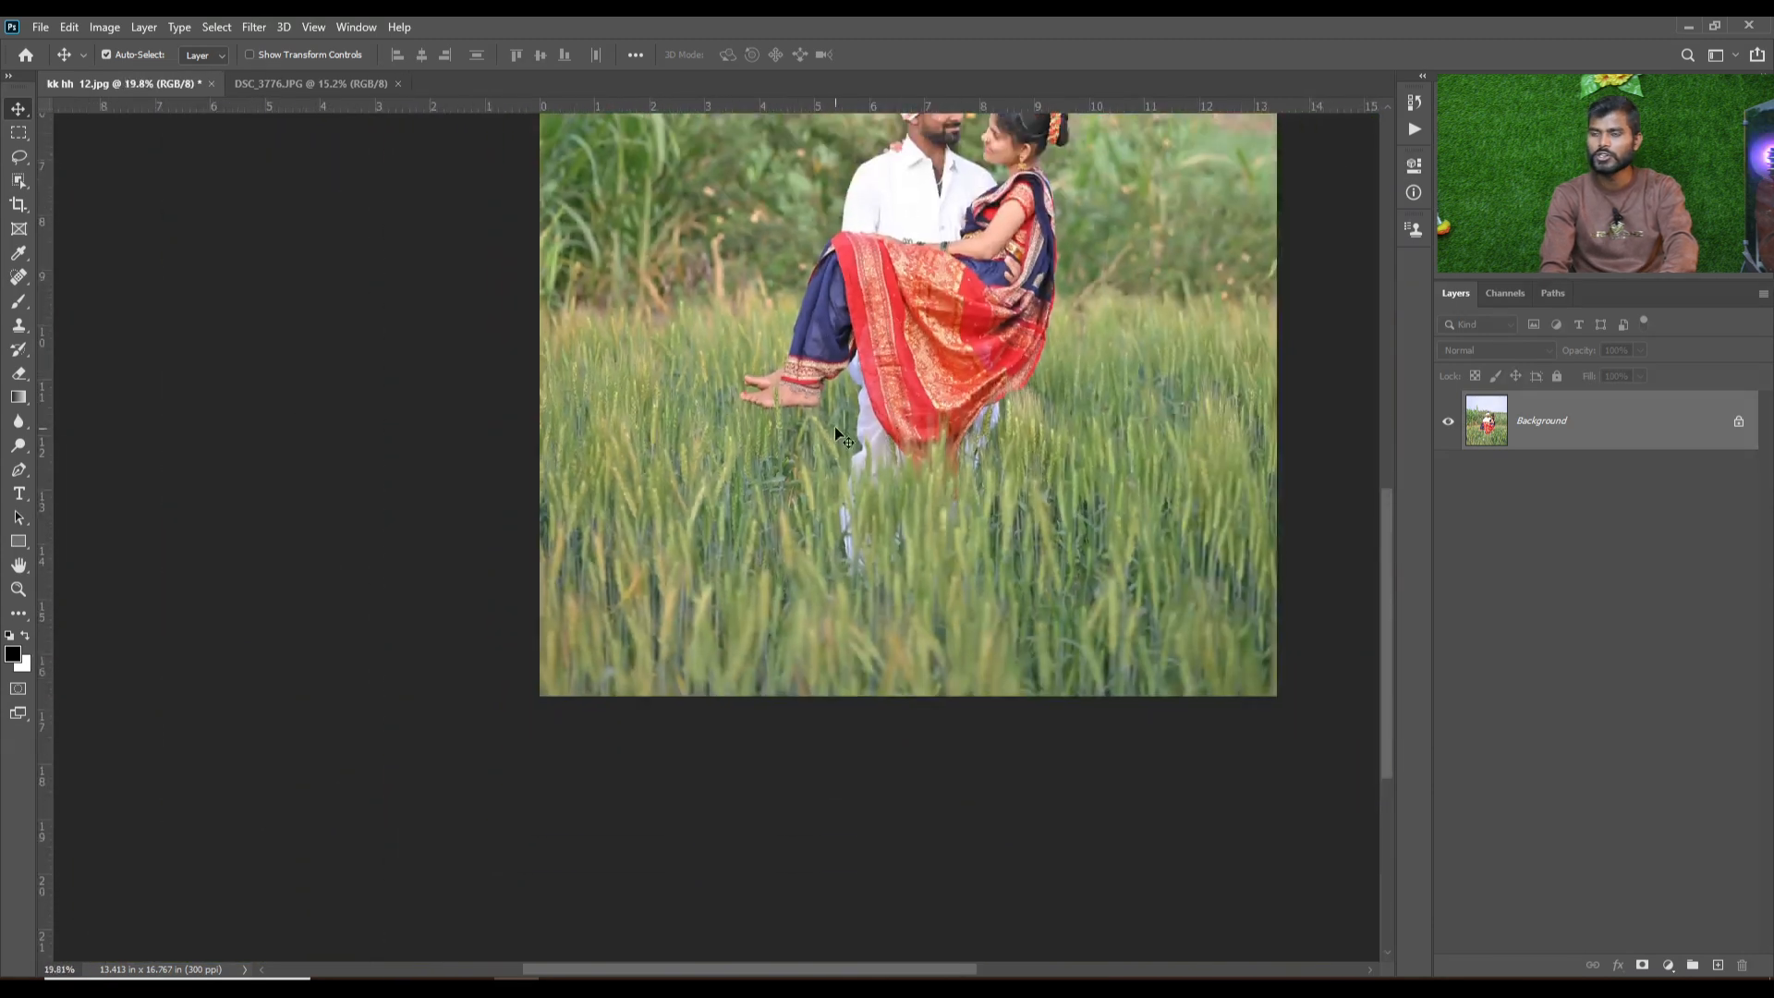
scroll(830, 521, down, 4)
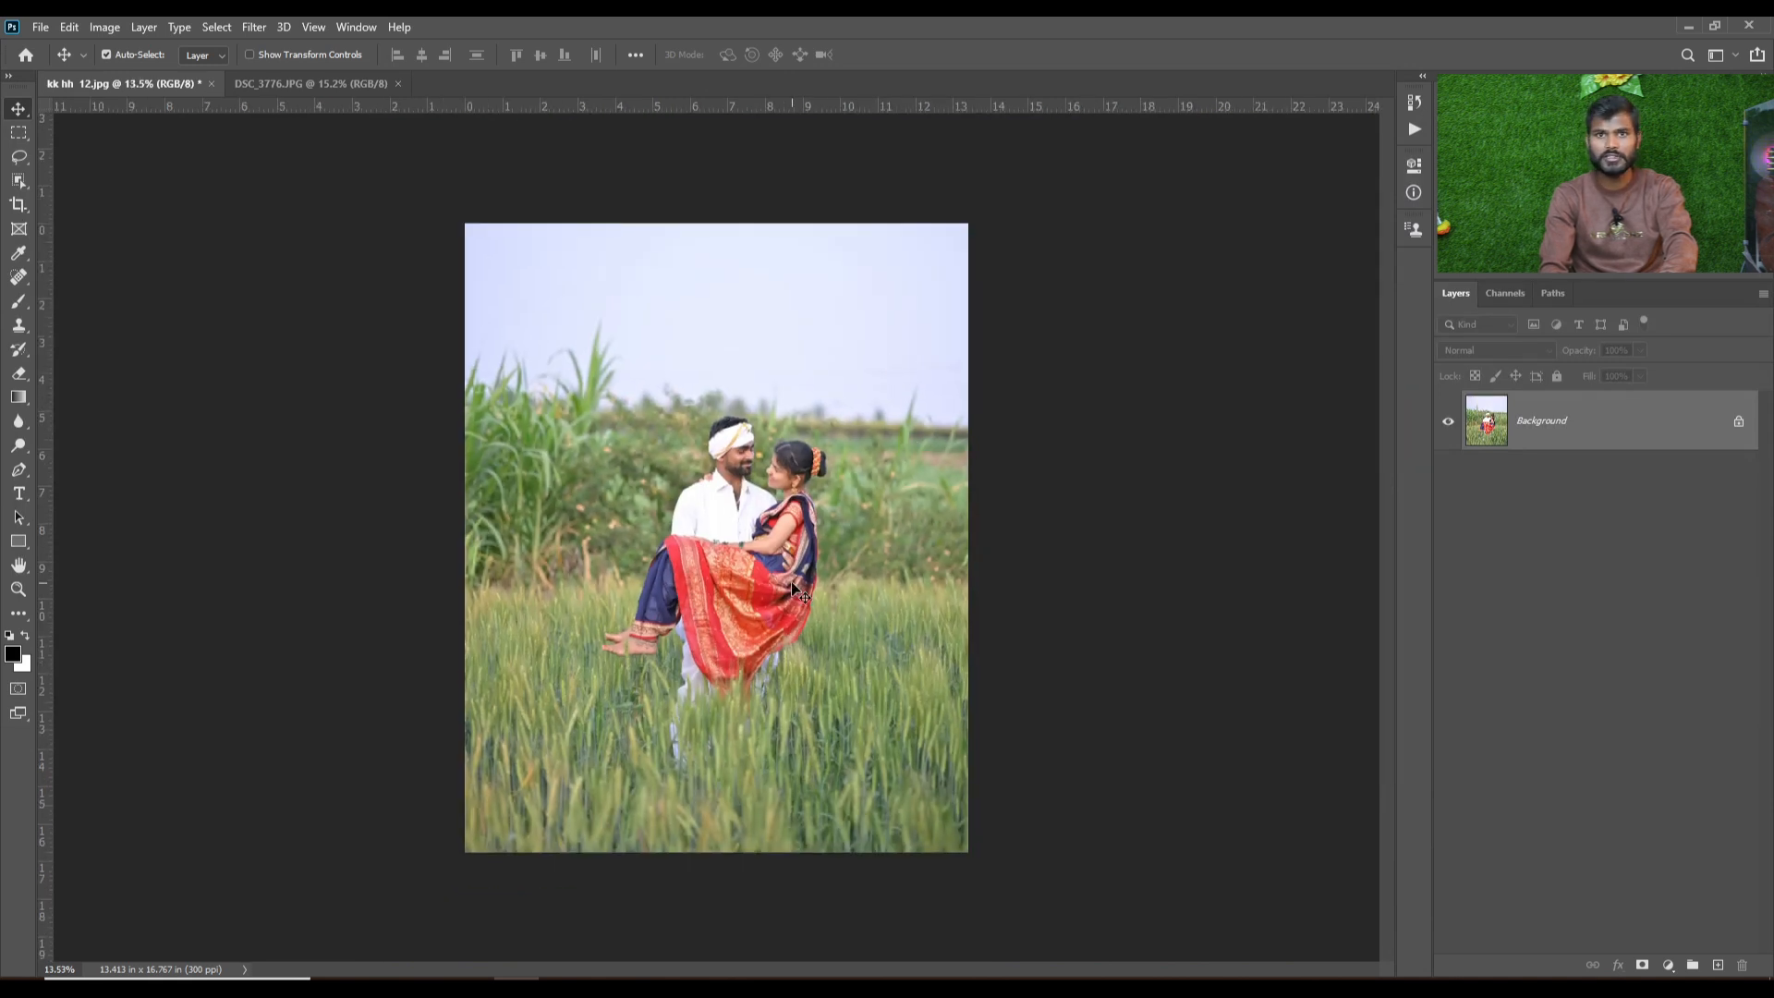
scroll(793, 588, up, 1)
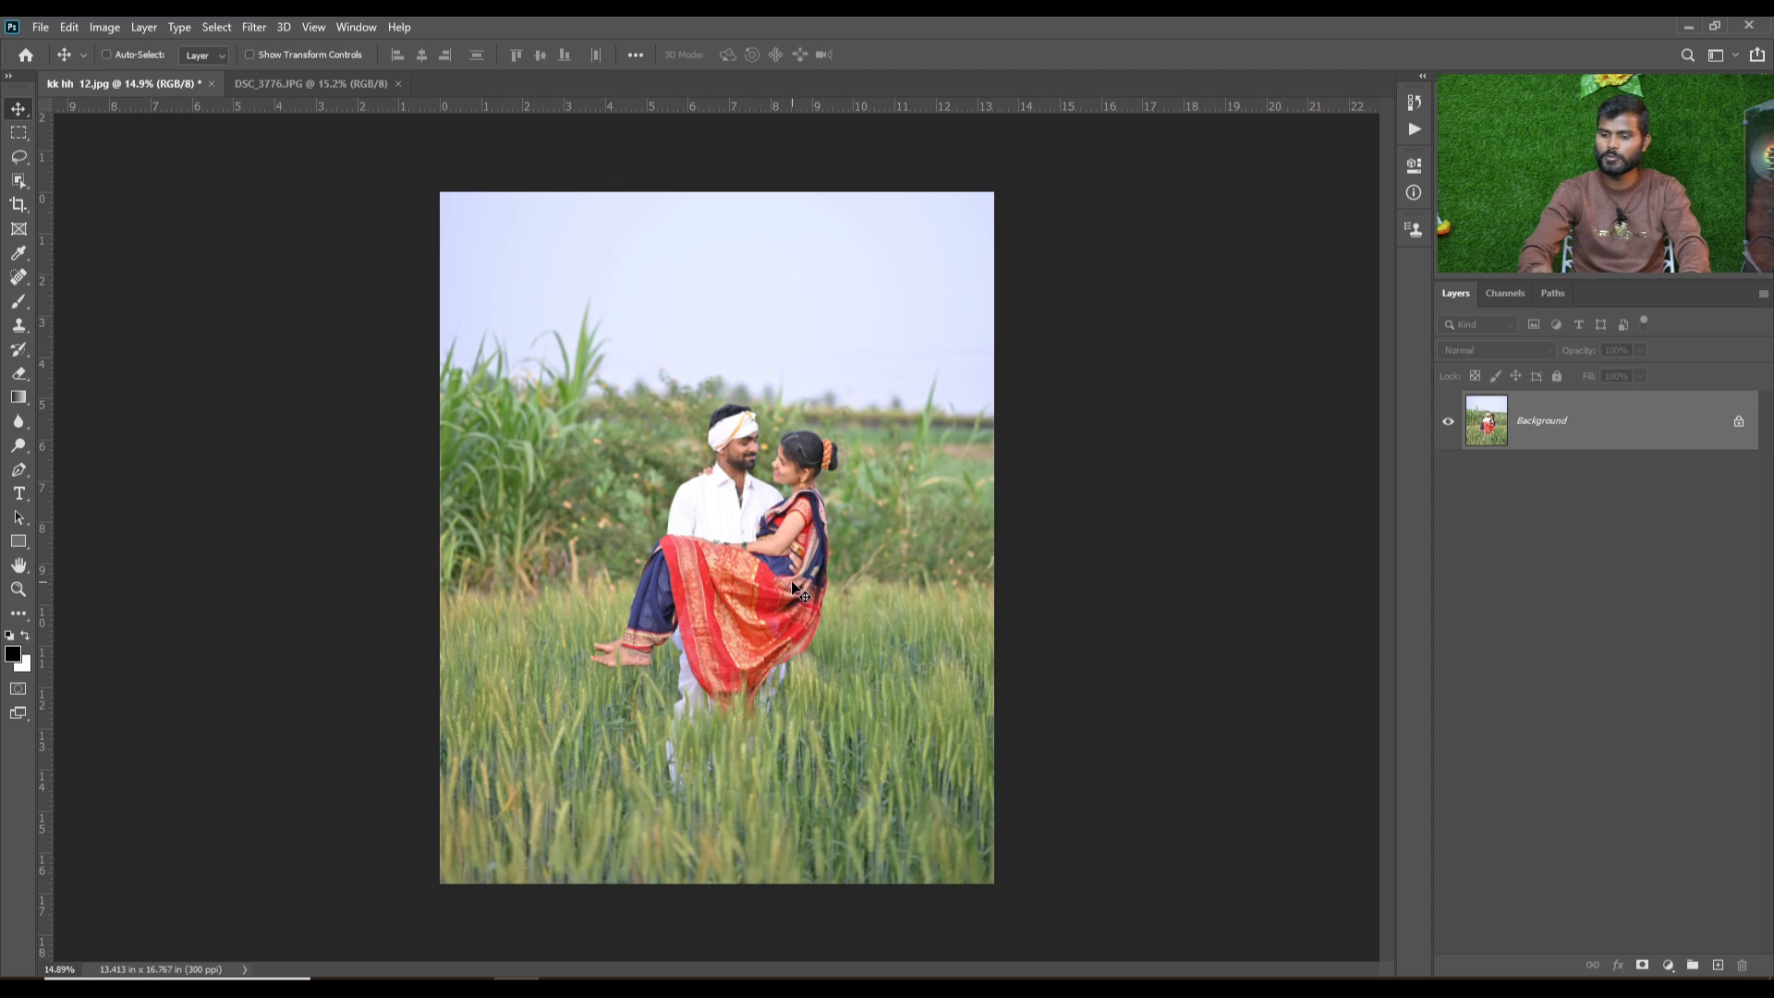
scroll(792, 583, up, 2)
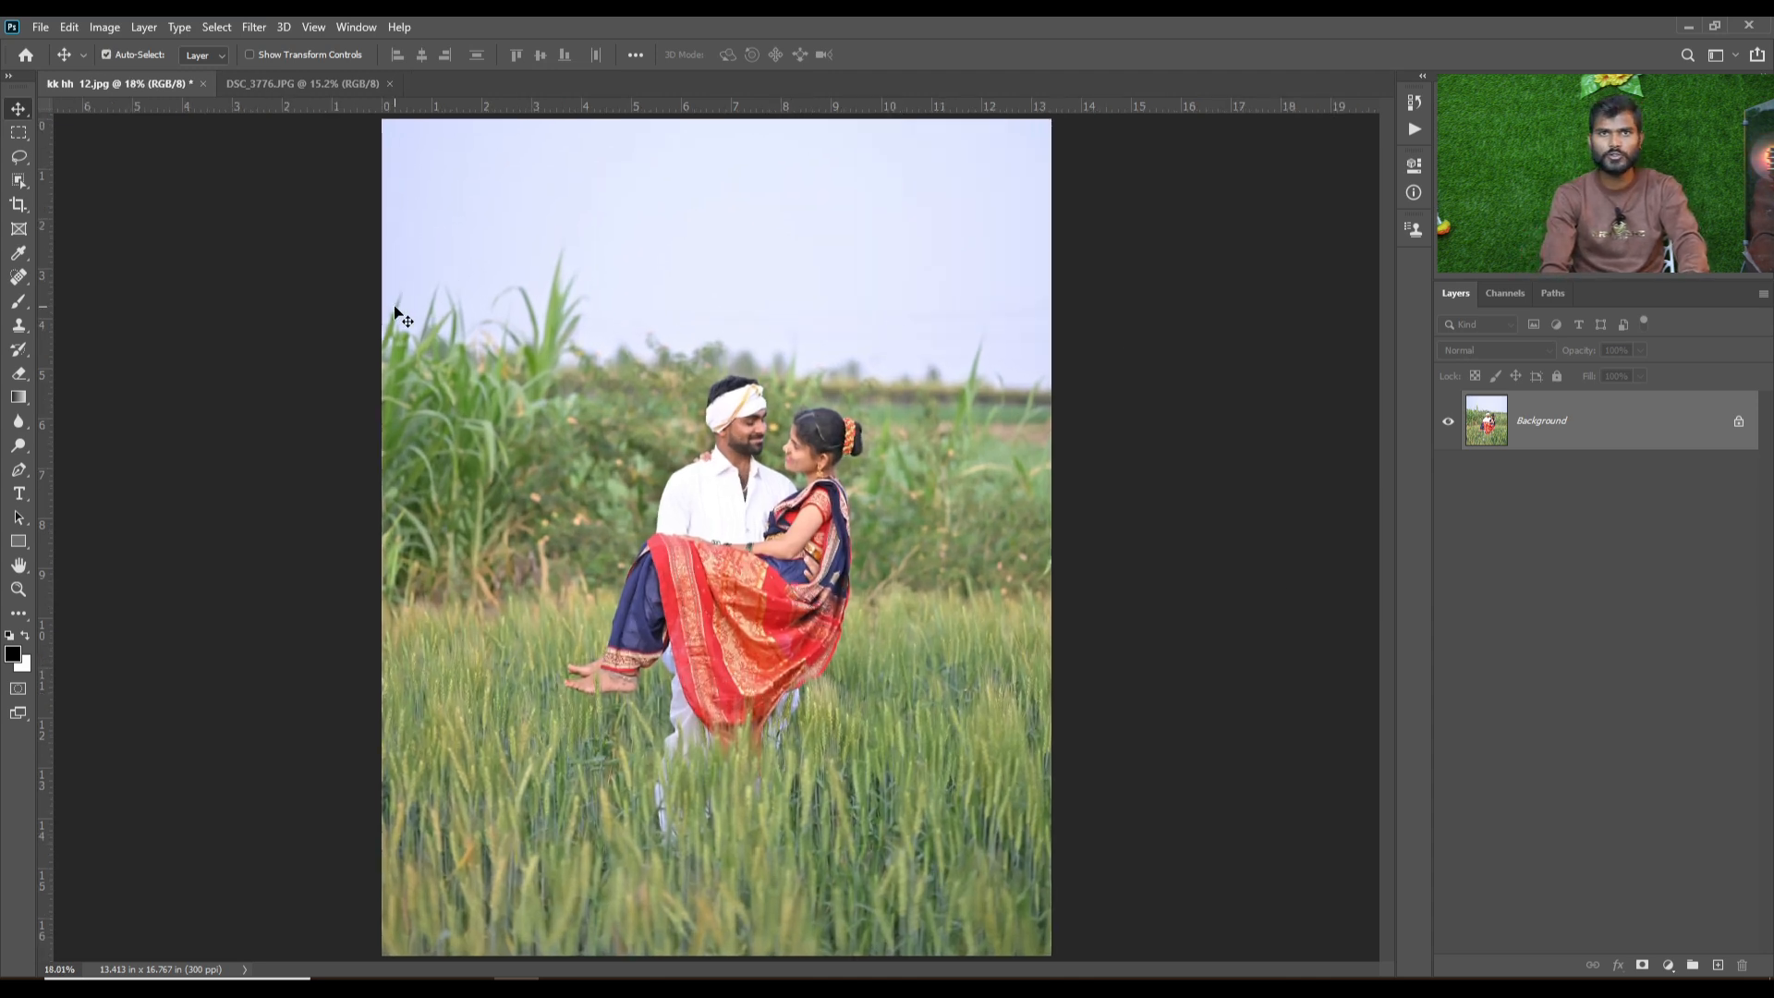
Duplicate the Background layer and rename the copy as Green, leaving the copy selected.
key(ctrl+j)
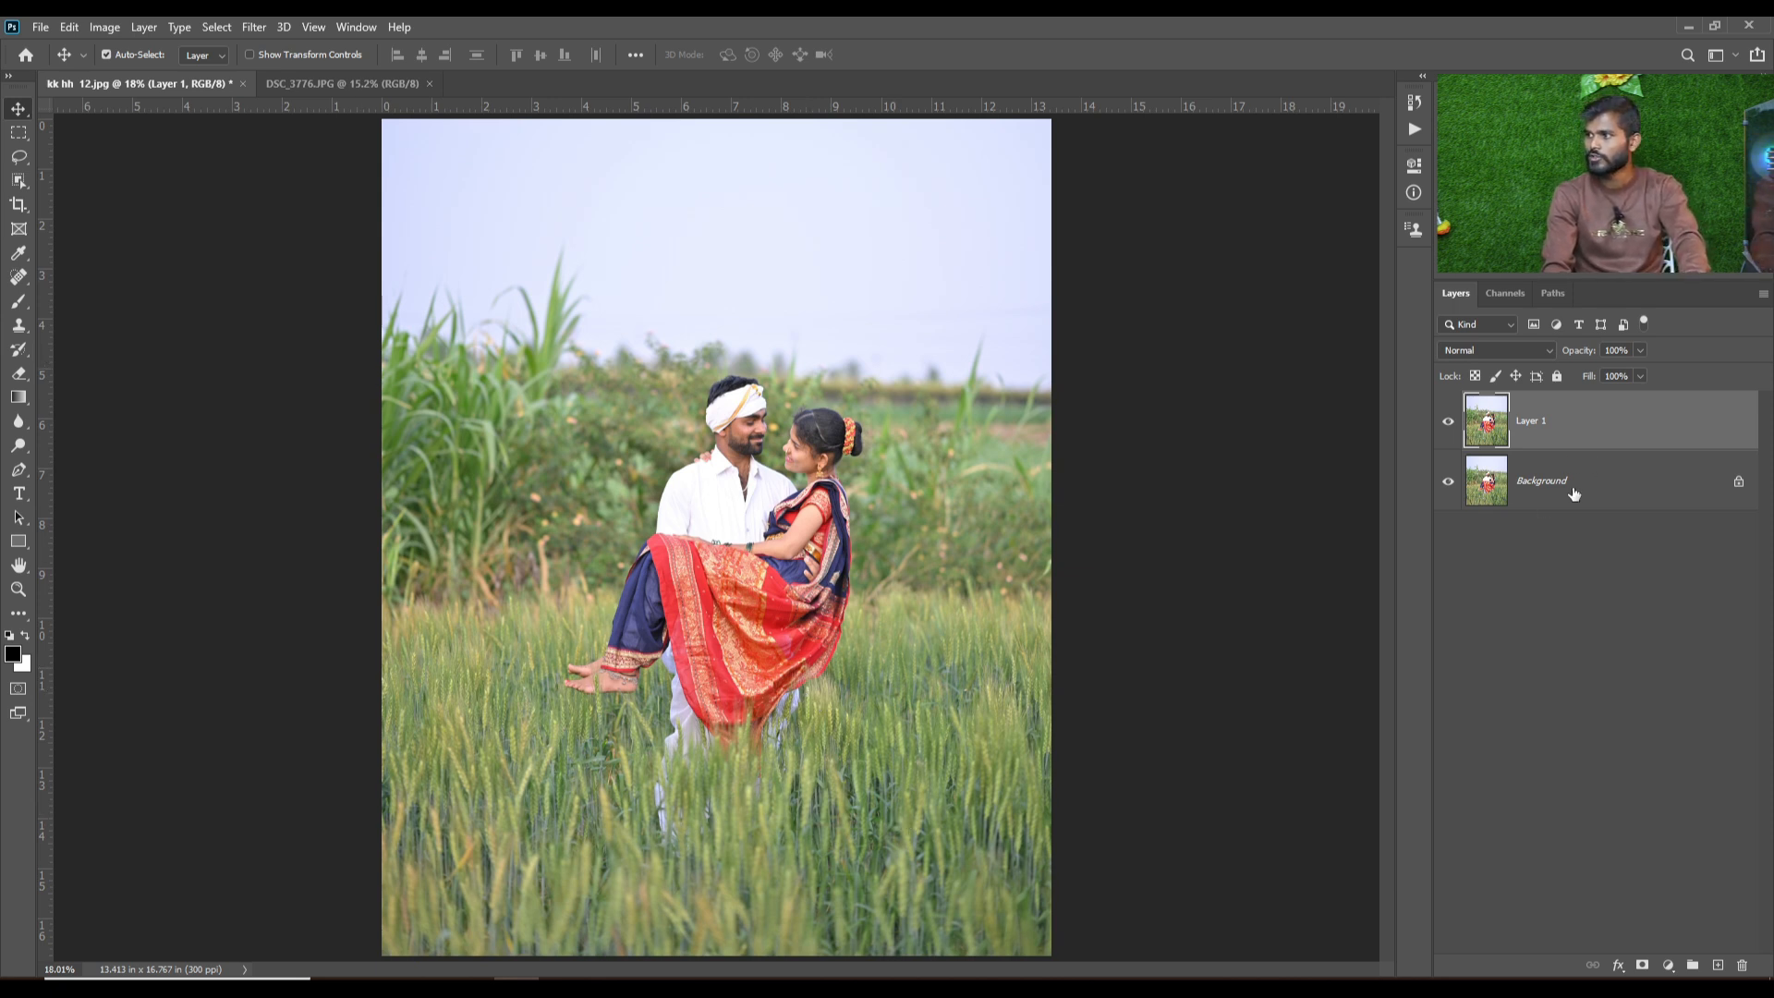
double_click(1558, 433)
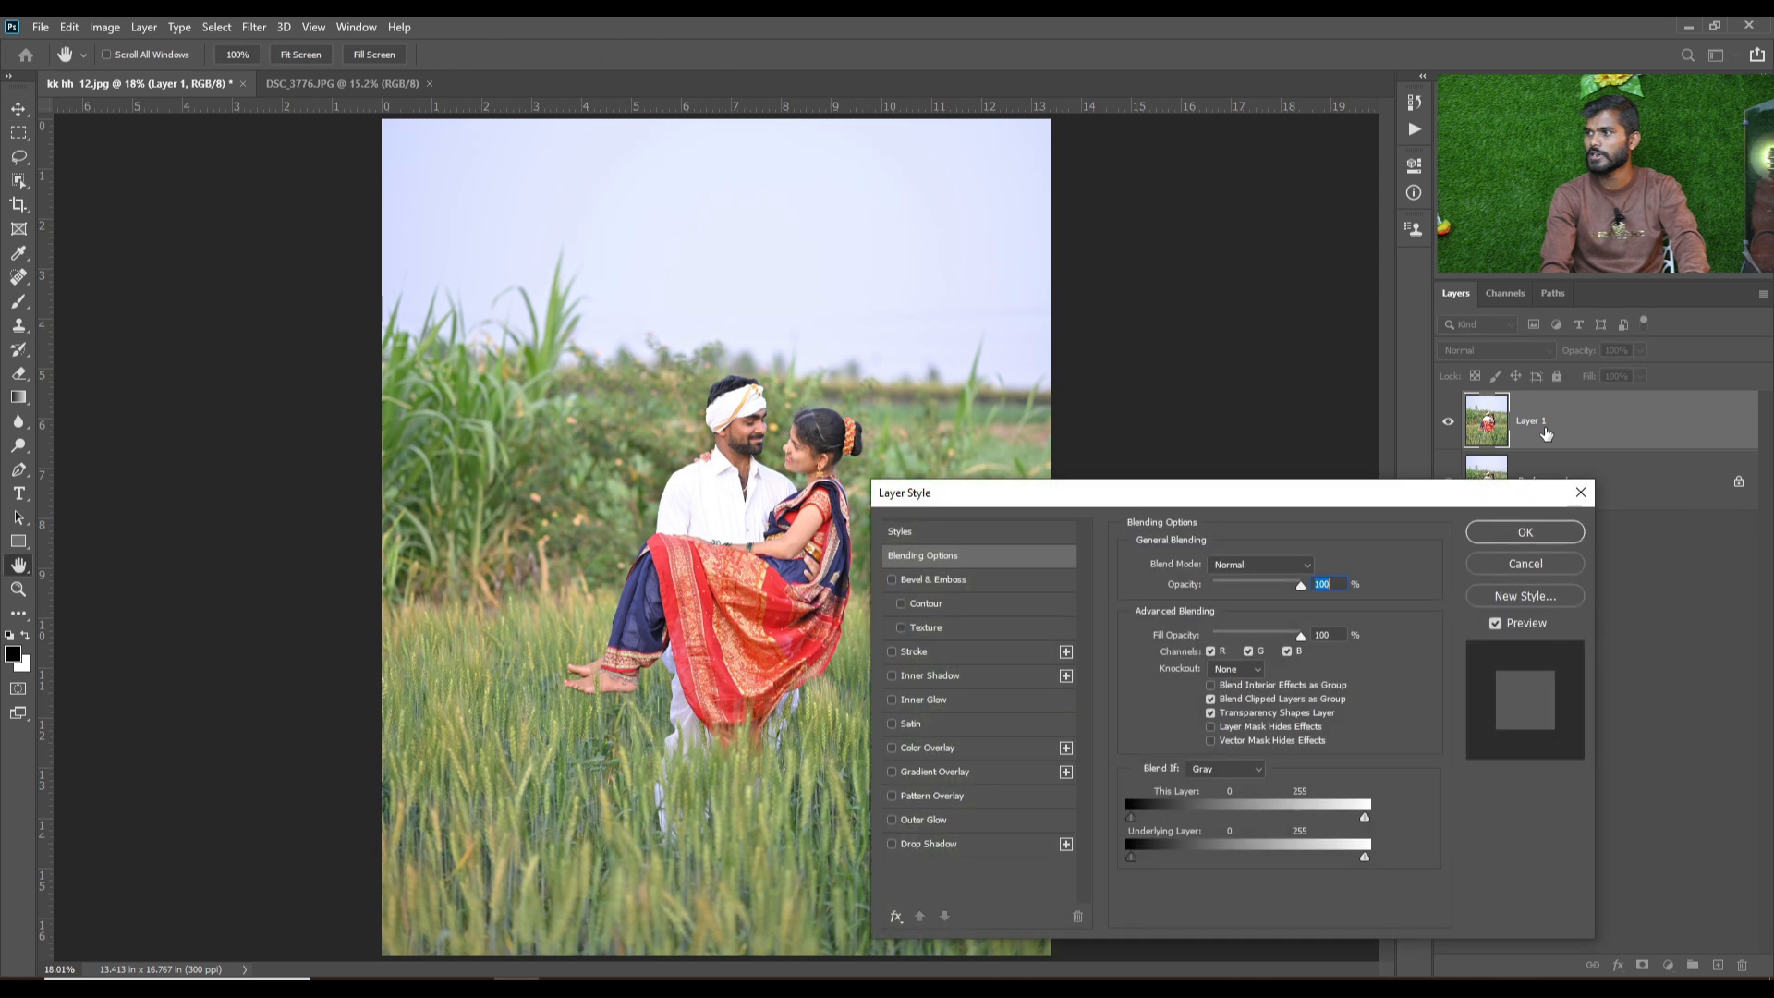
click(1576, 491)
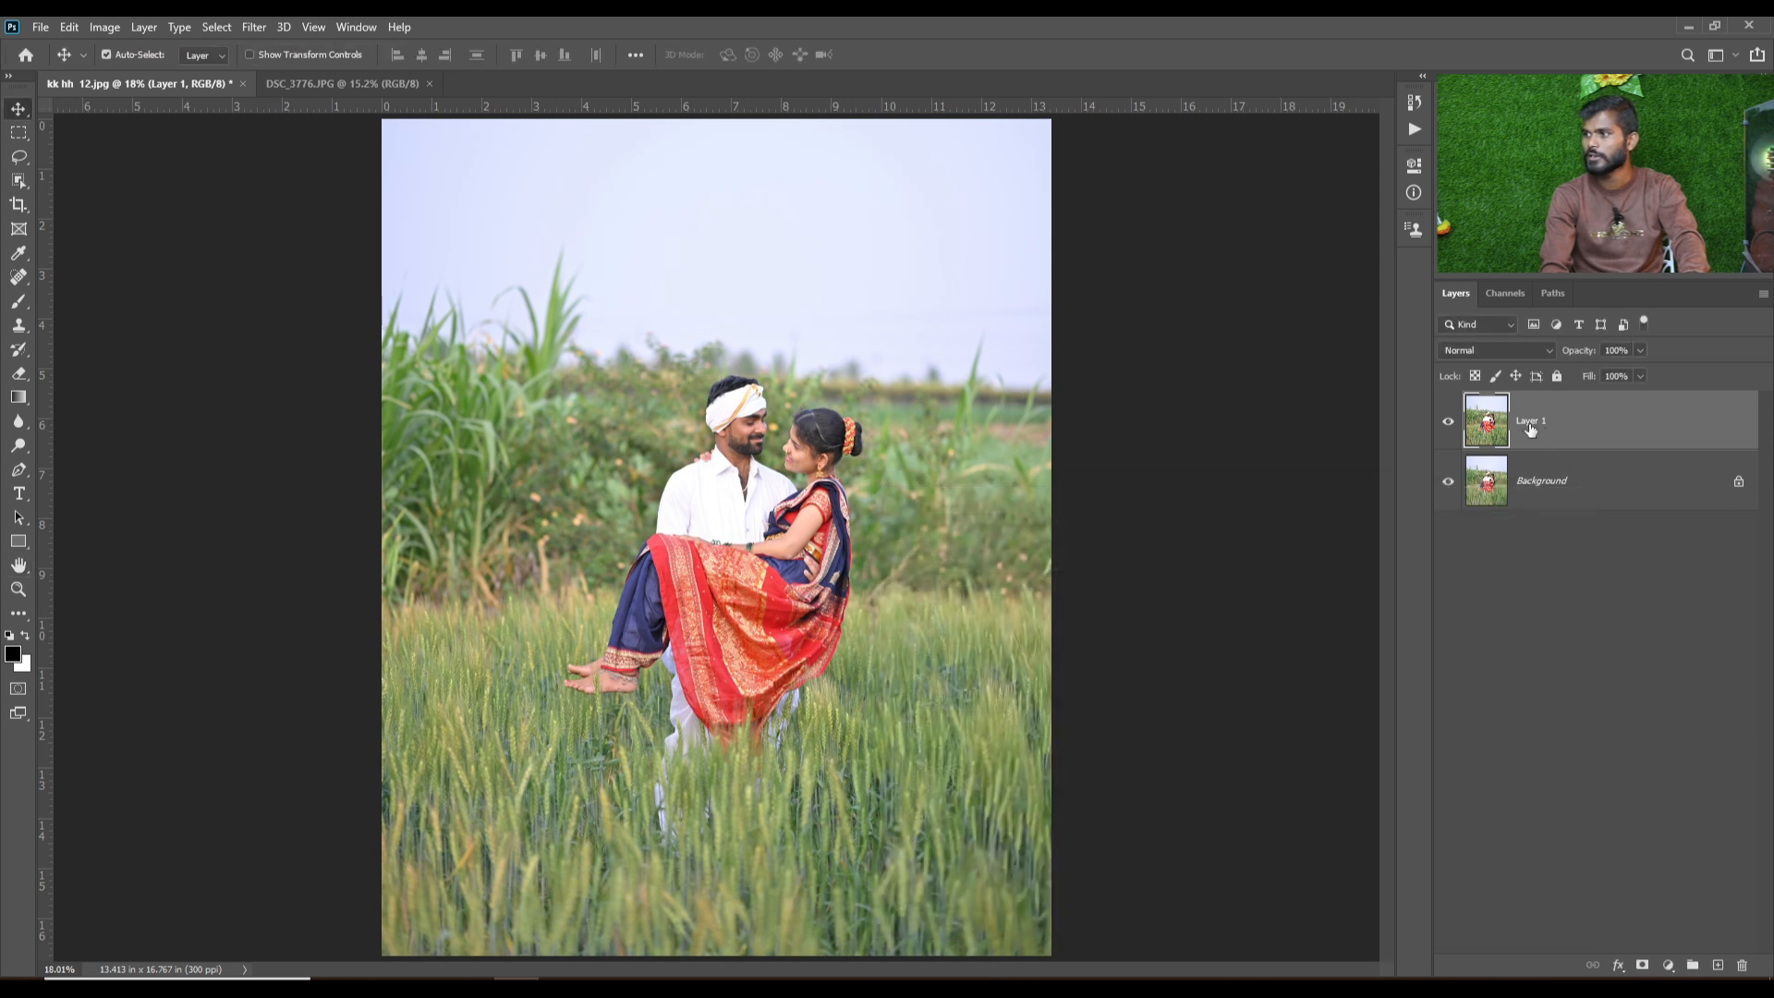
key(BackSpace)
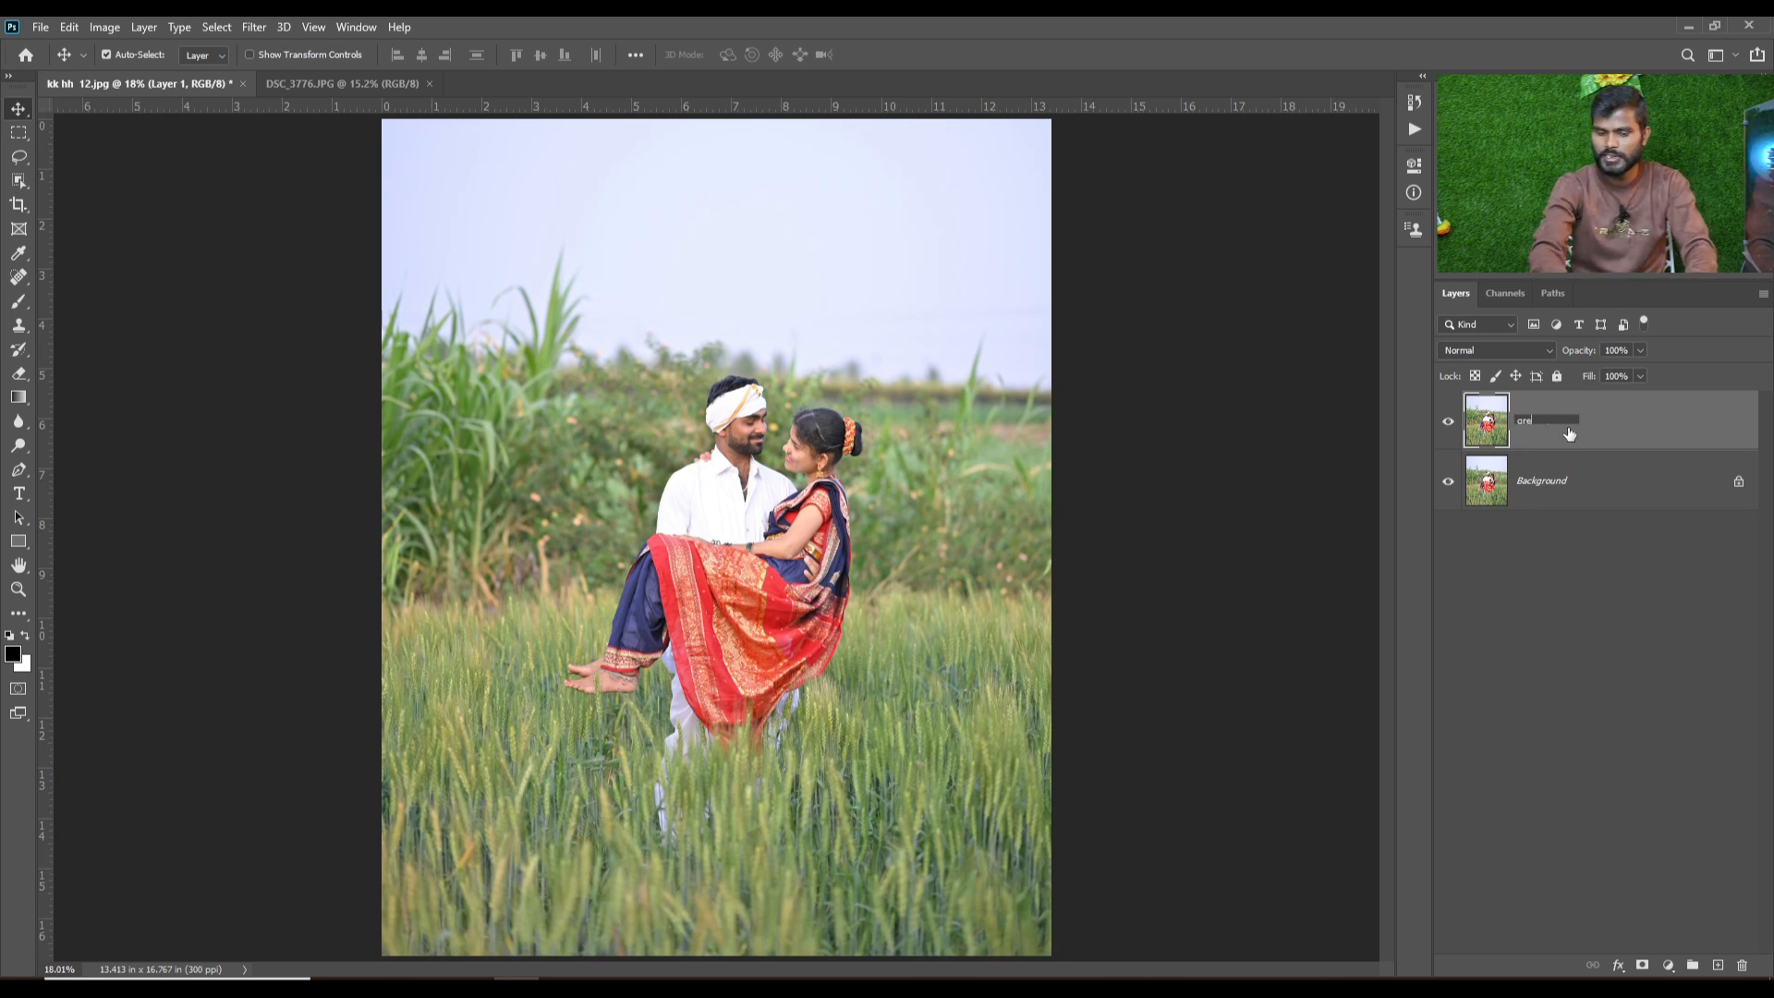
text(oGreen)
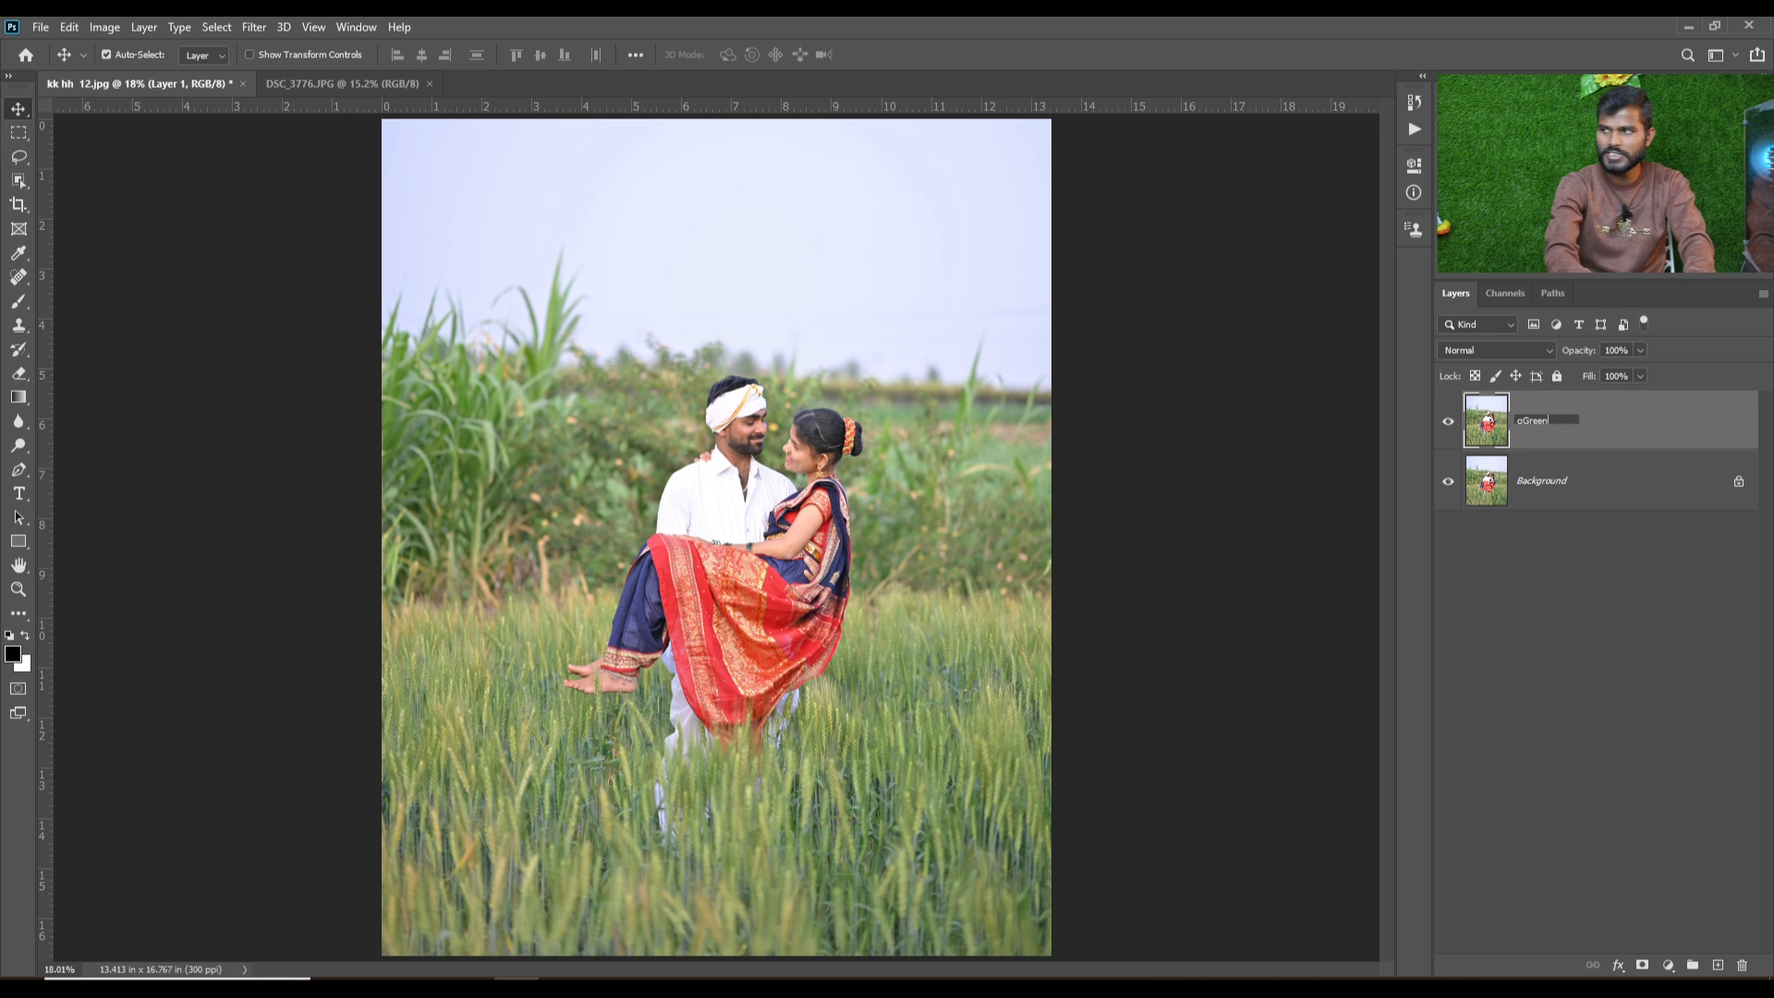
key(BackSpace)
key(BackSpace)
key(BackSpace)
key(BackSpace)
key(BackSpace)
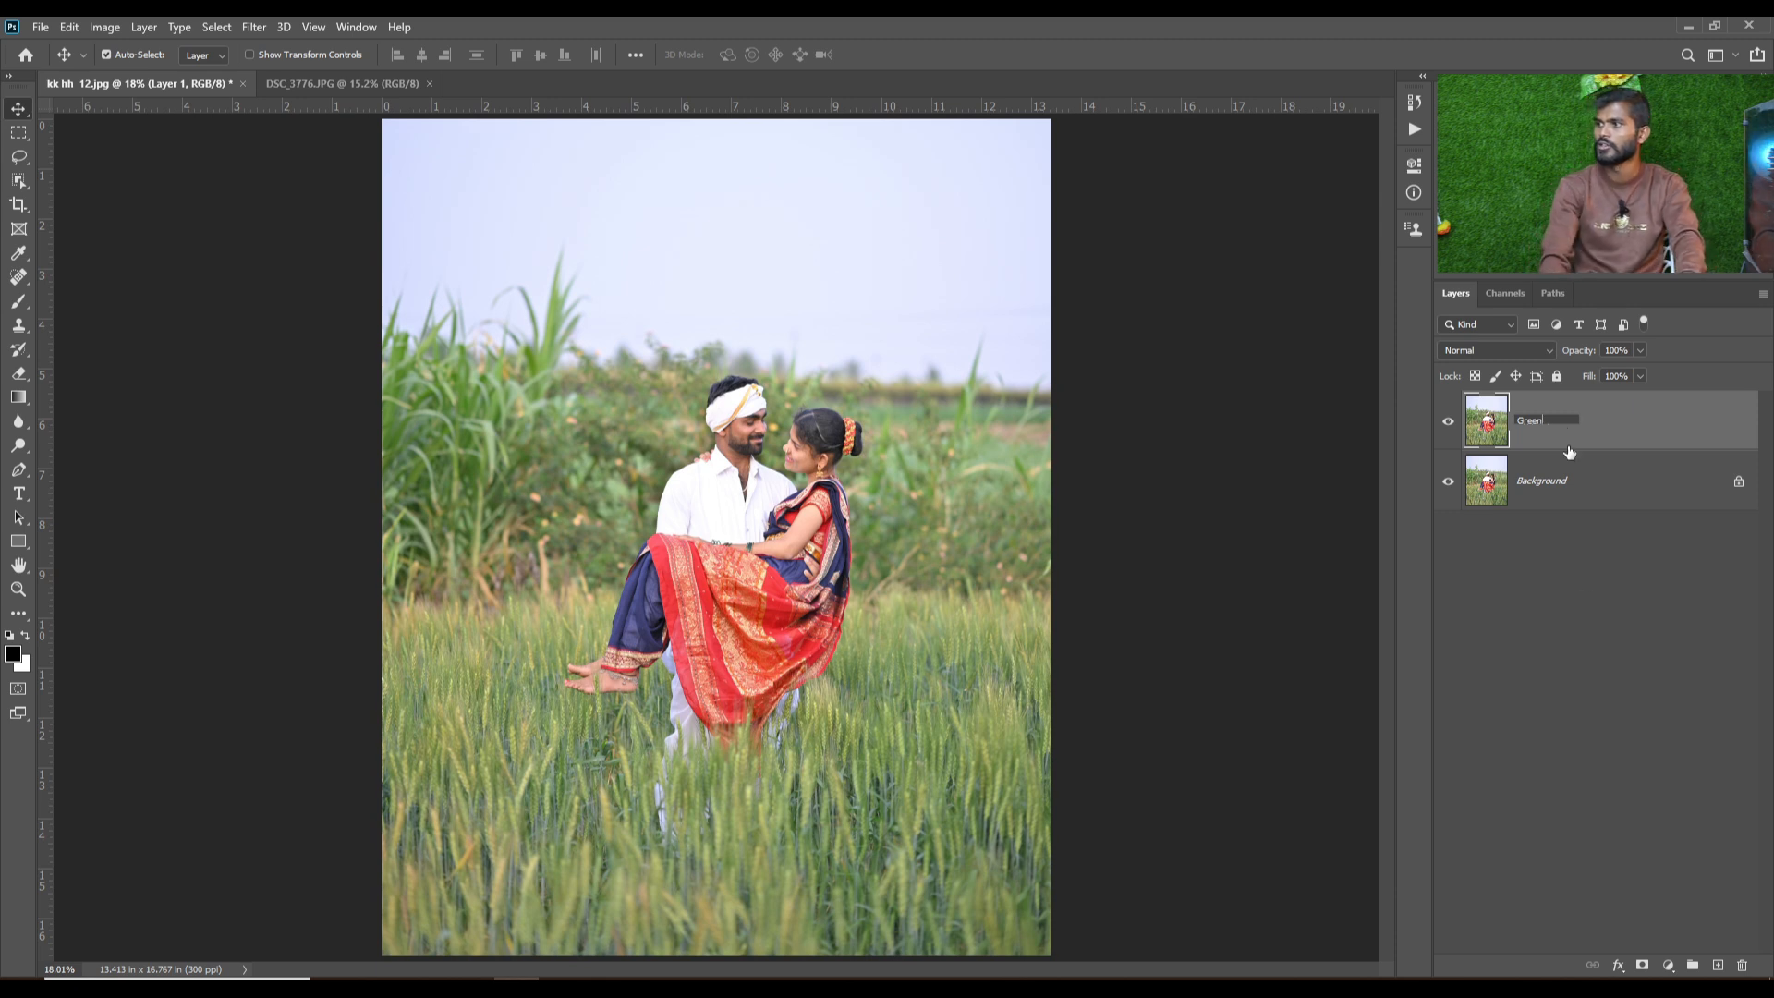
click(1583, 564)
click(1575, 503)
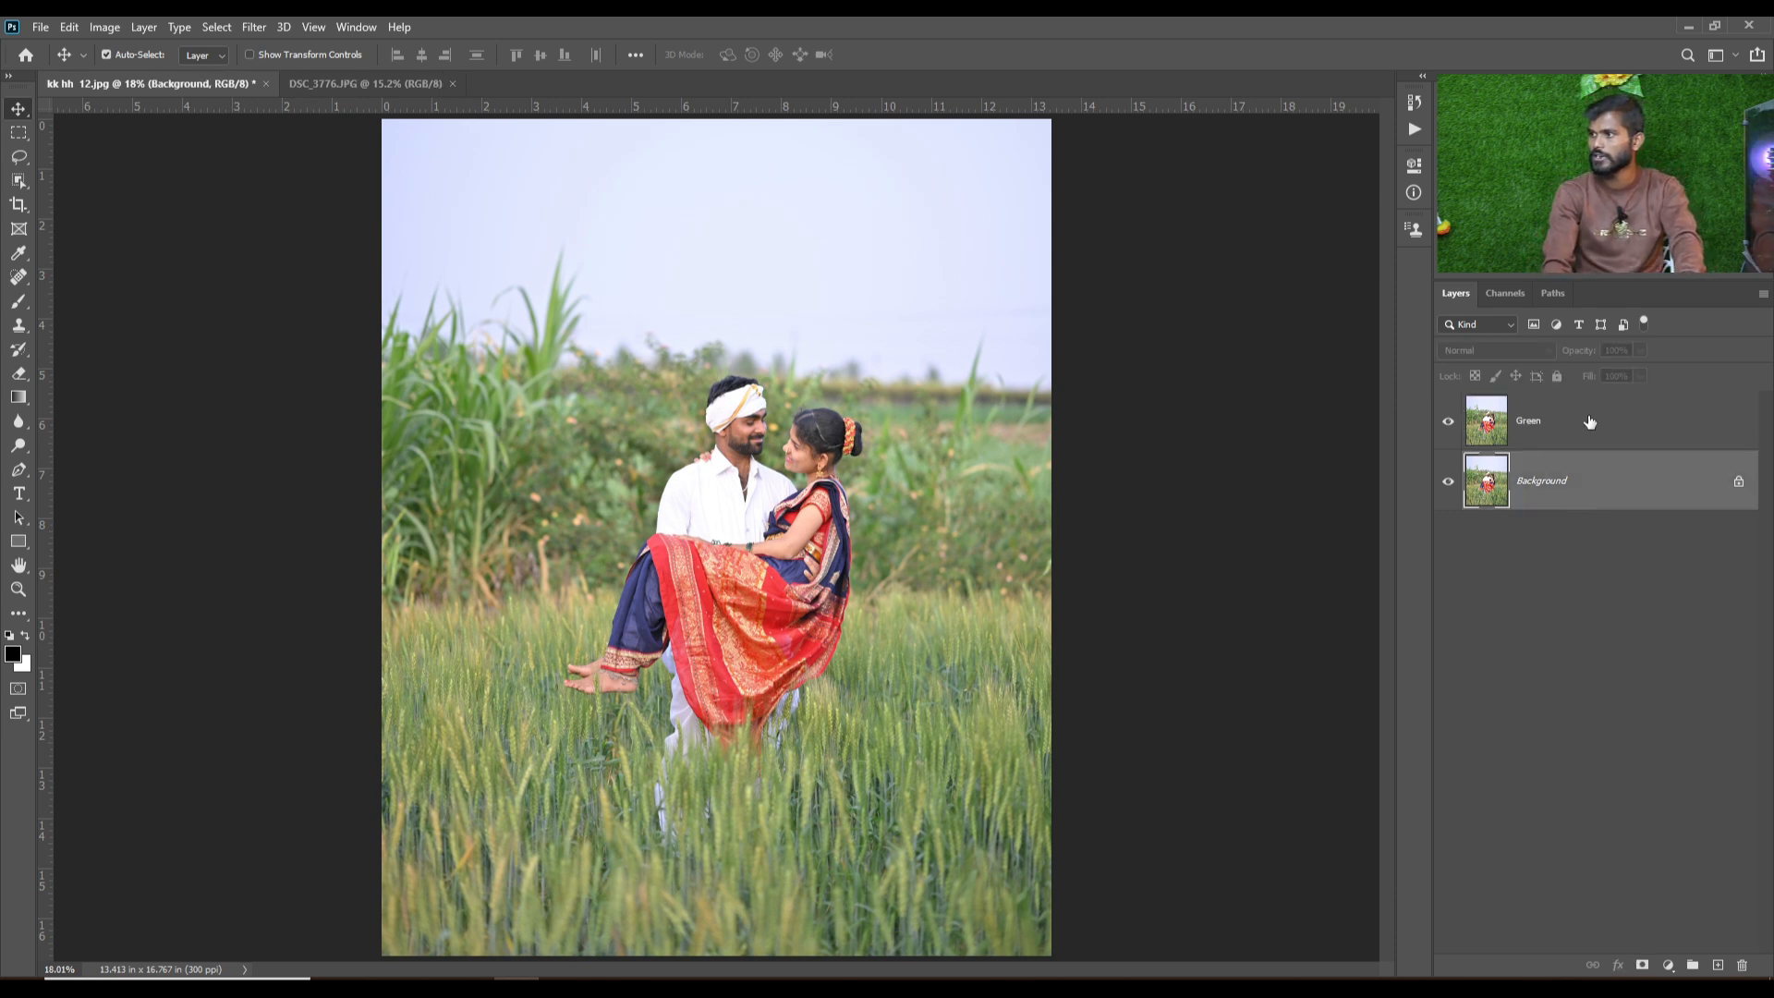
click(1587, 417)
scroll(674, 502, up, 2)
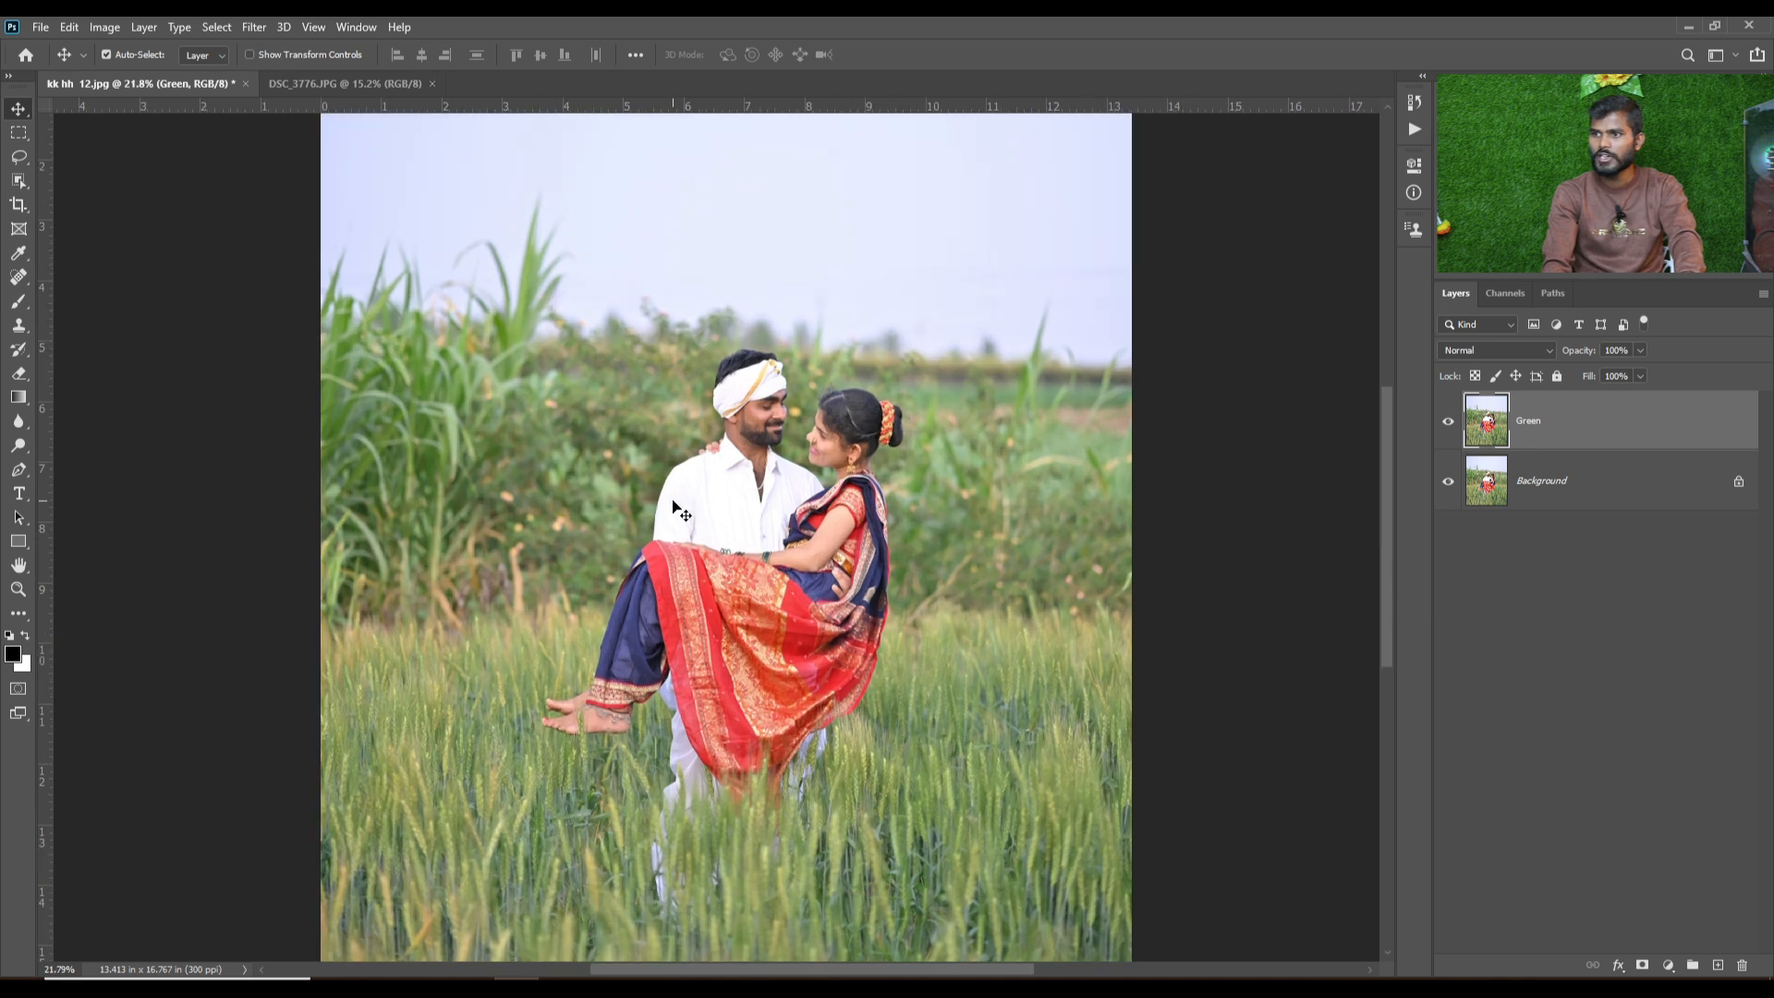
scroll(674, 503, down, 1)
key(ctrl)
scroll(753, 506, down, 1)
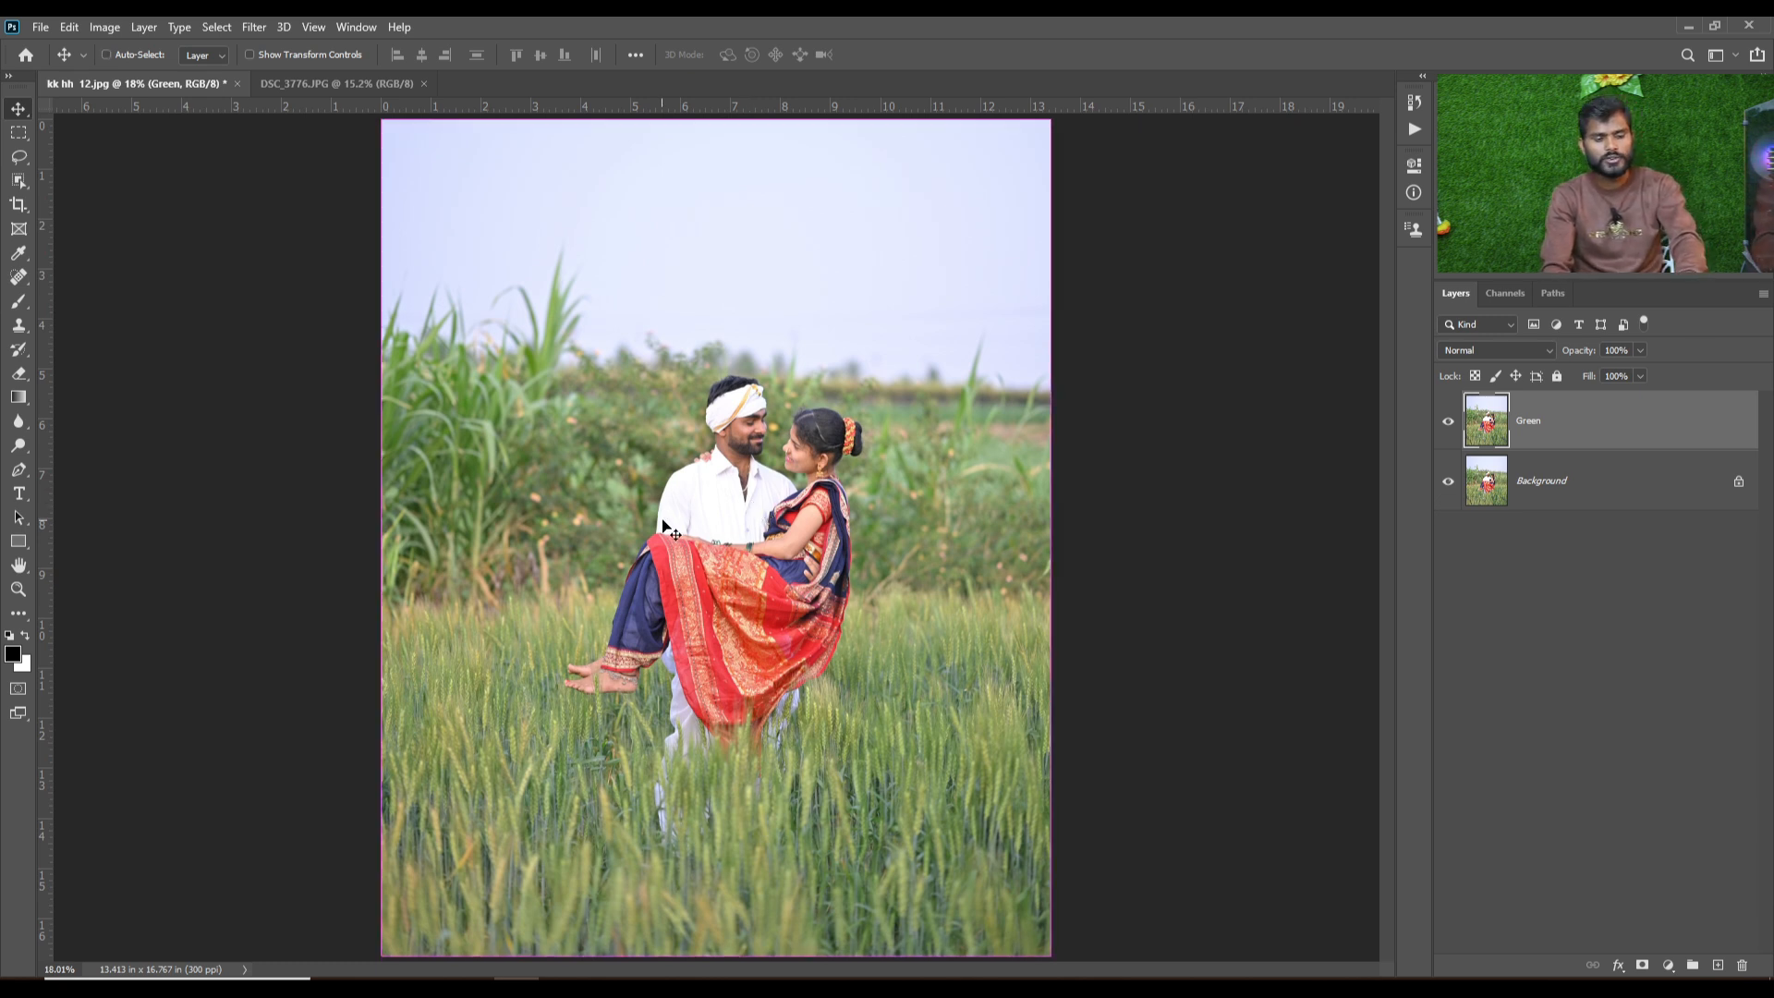
key(ctrl+shift+a)
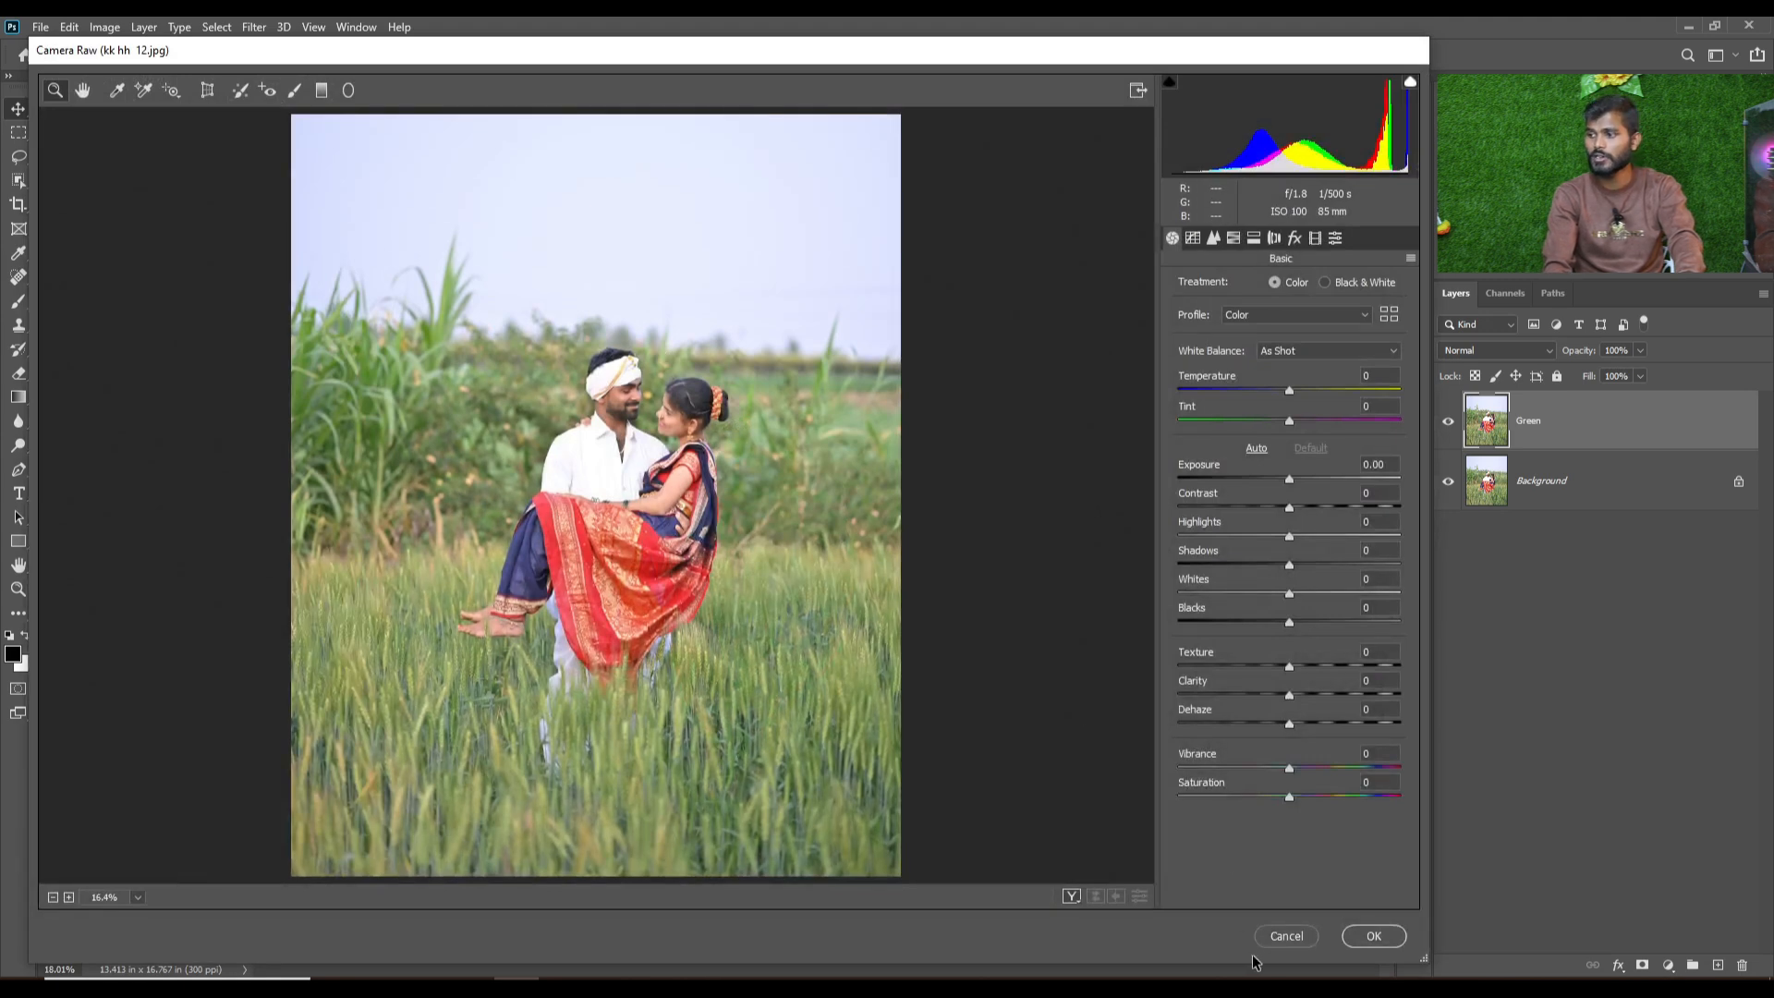
click(1286, 935)
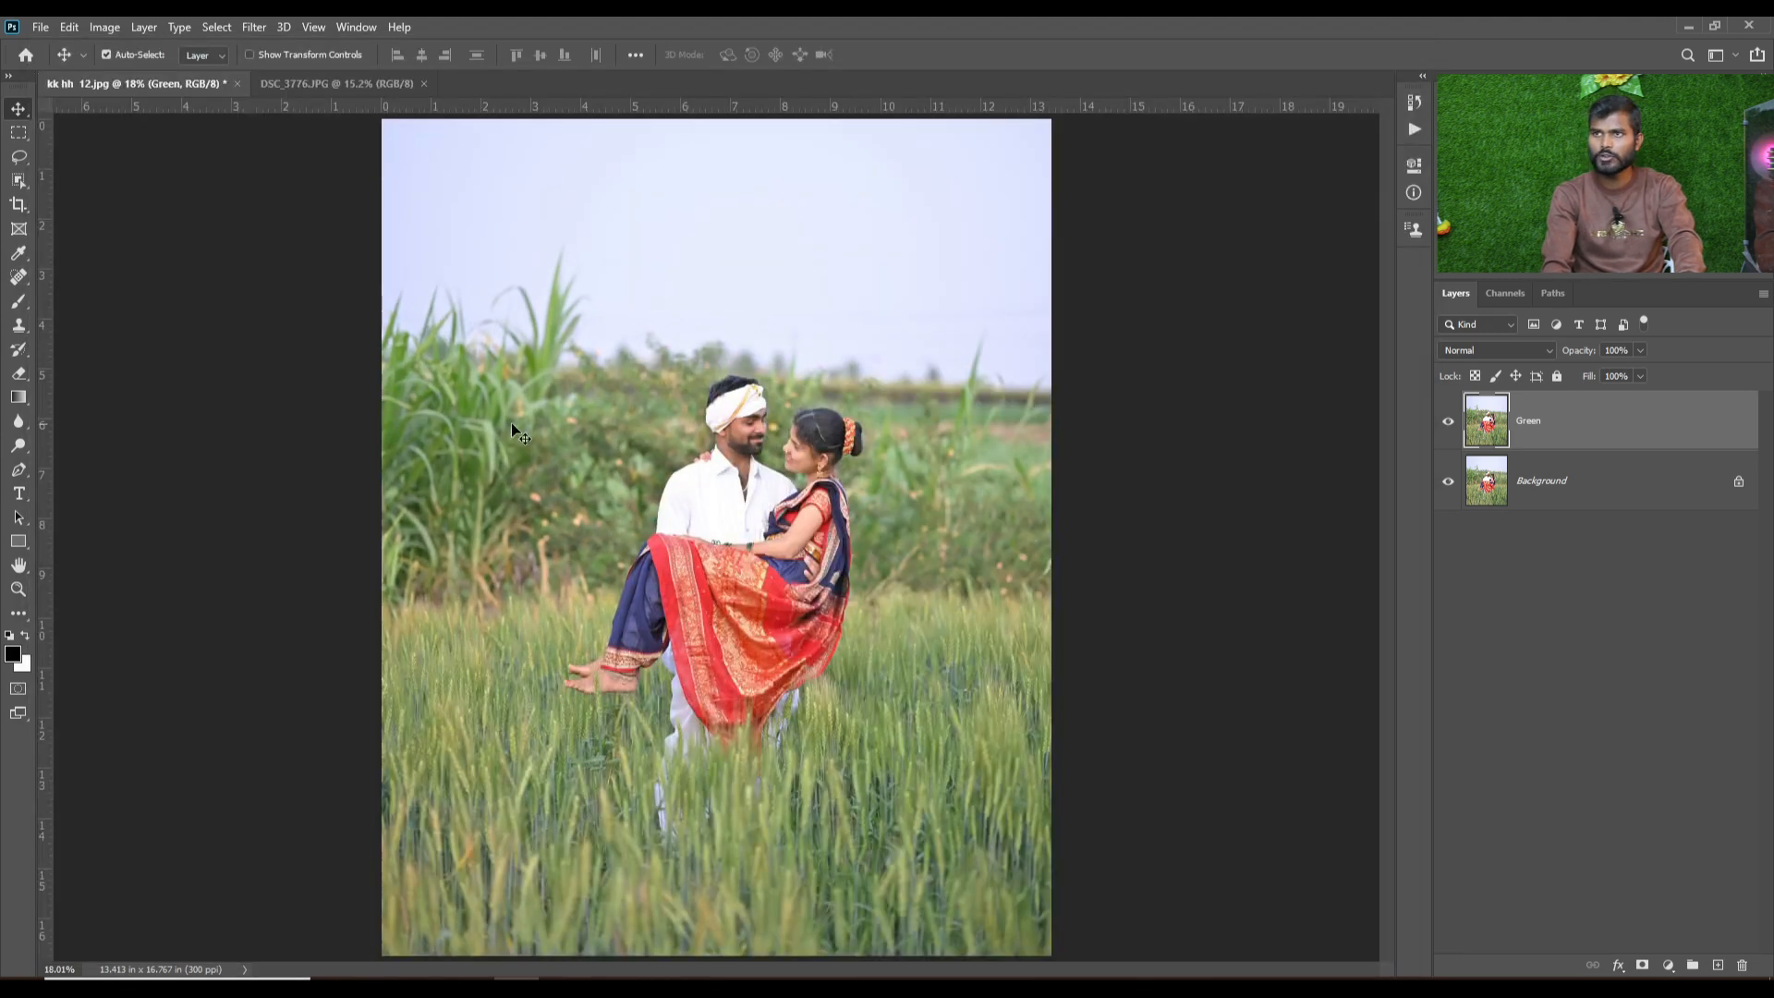
Open the Camera Raw Filter on the Green layer and look over the whole photo.
click(254, 27)
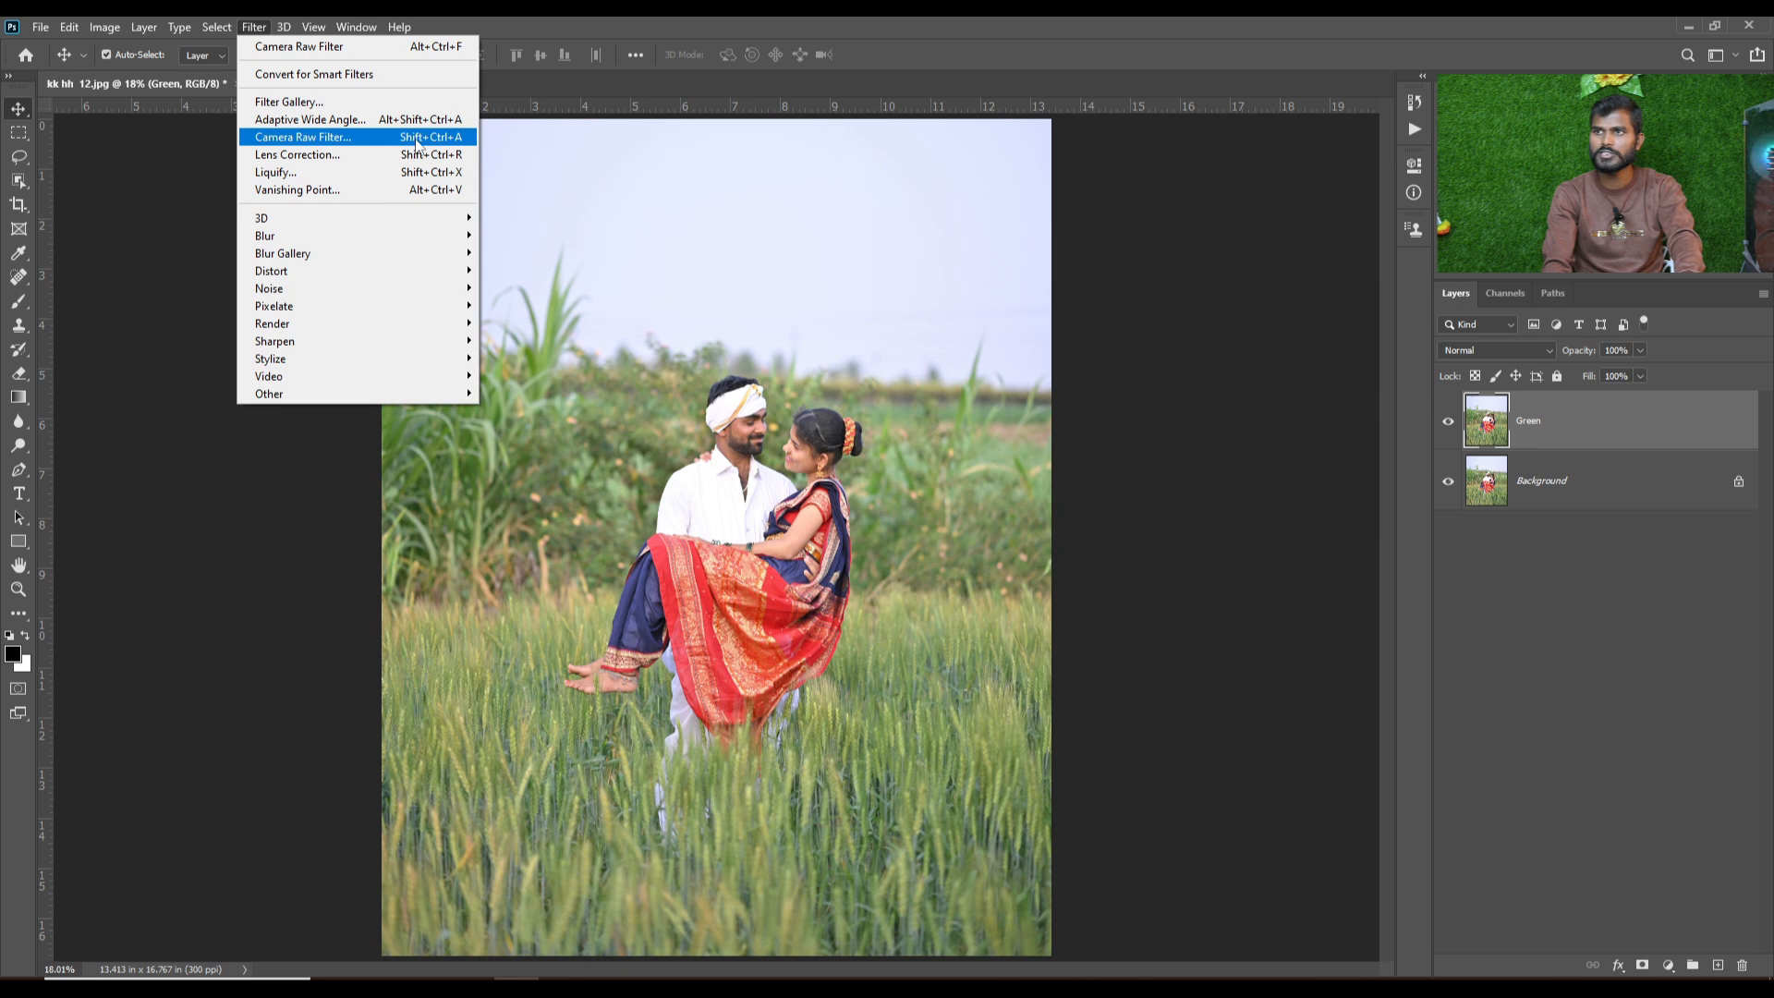
click(461, 144)
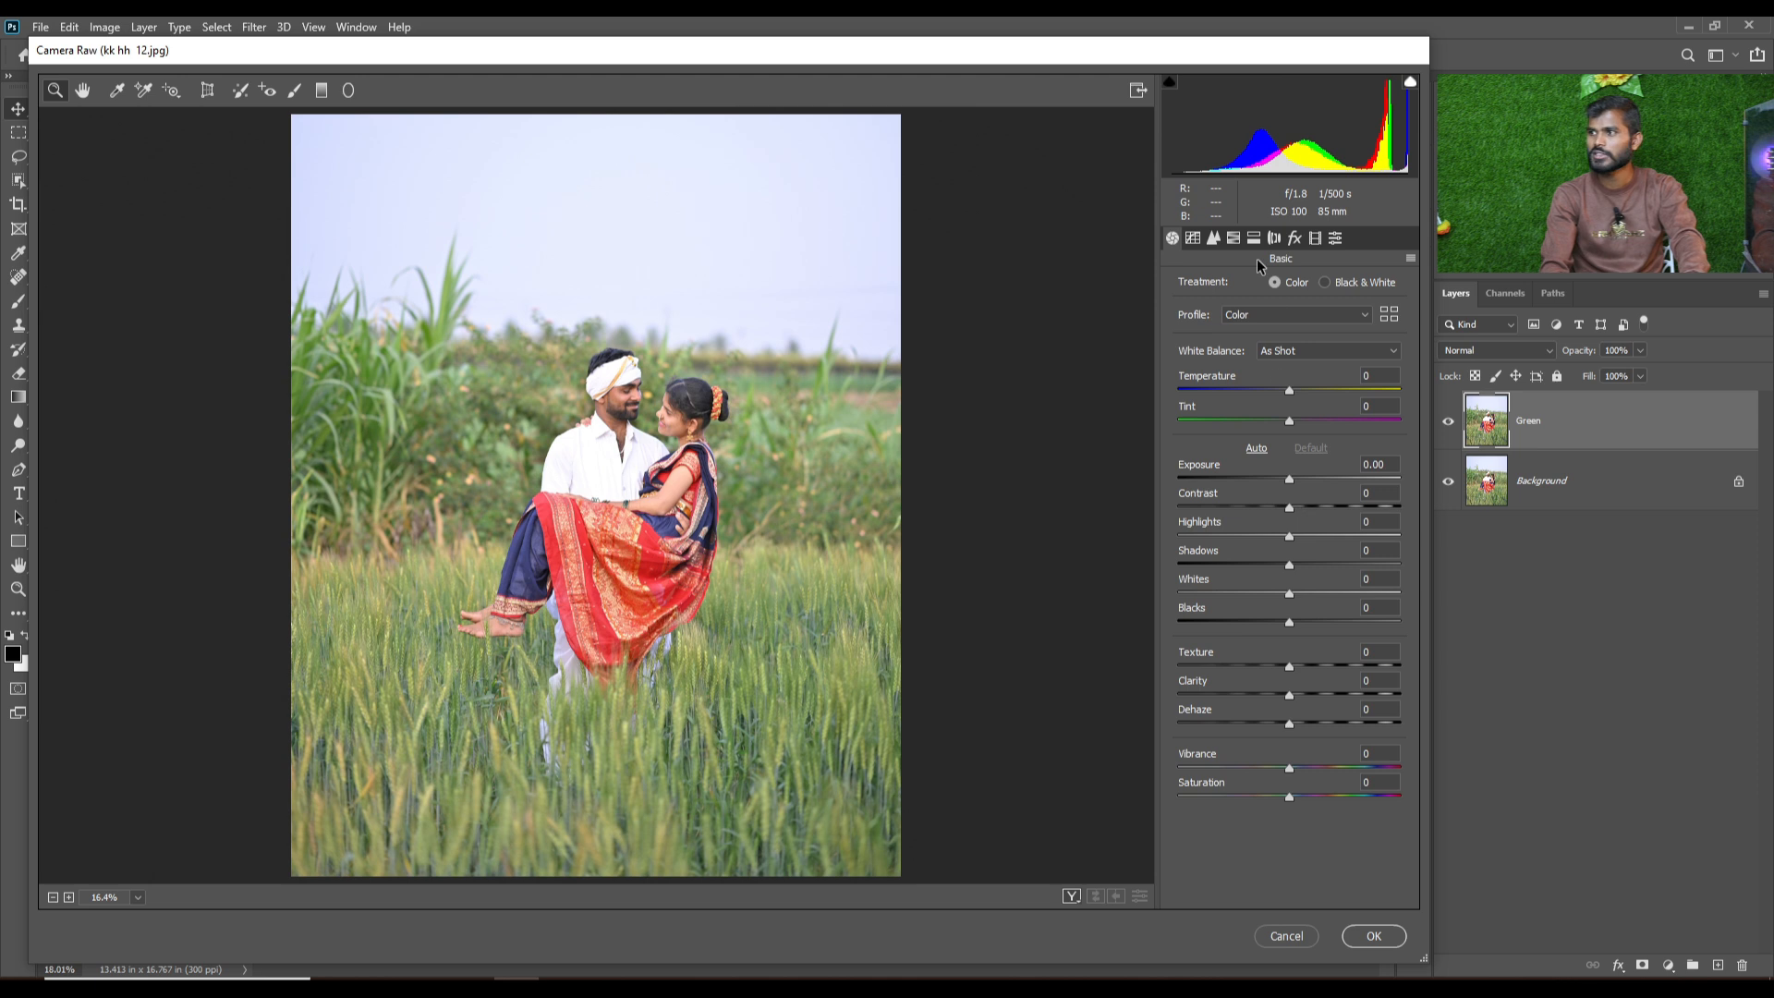
click(614, 472)
click(614, 472)
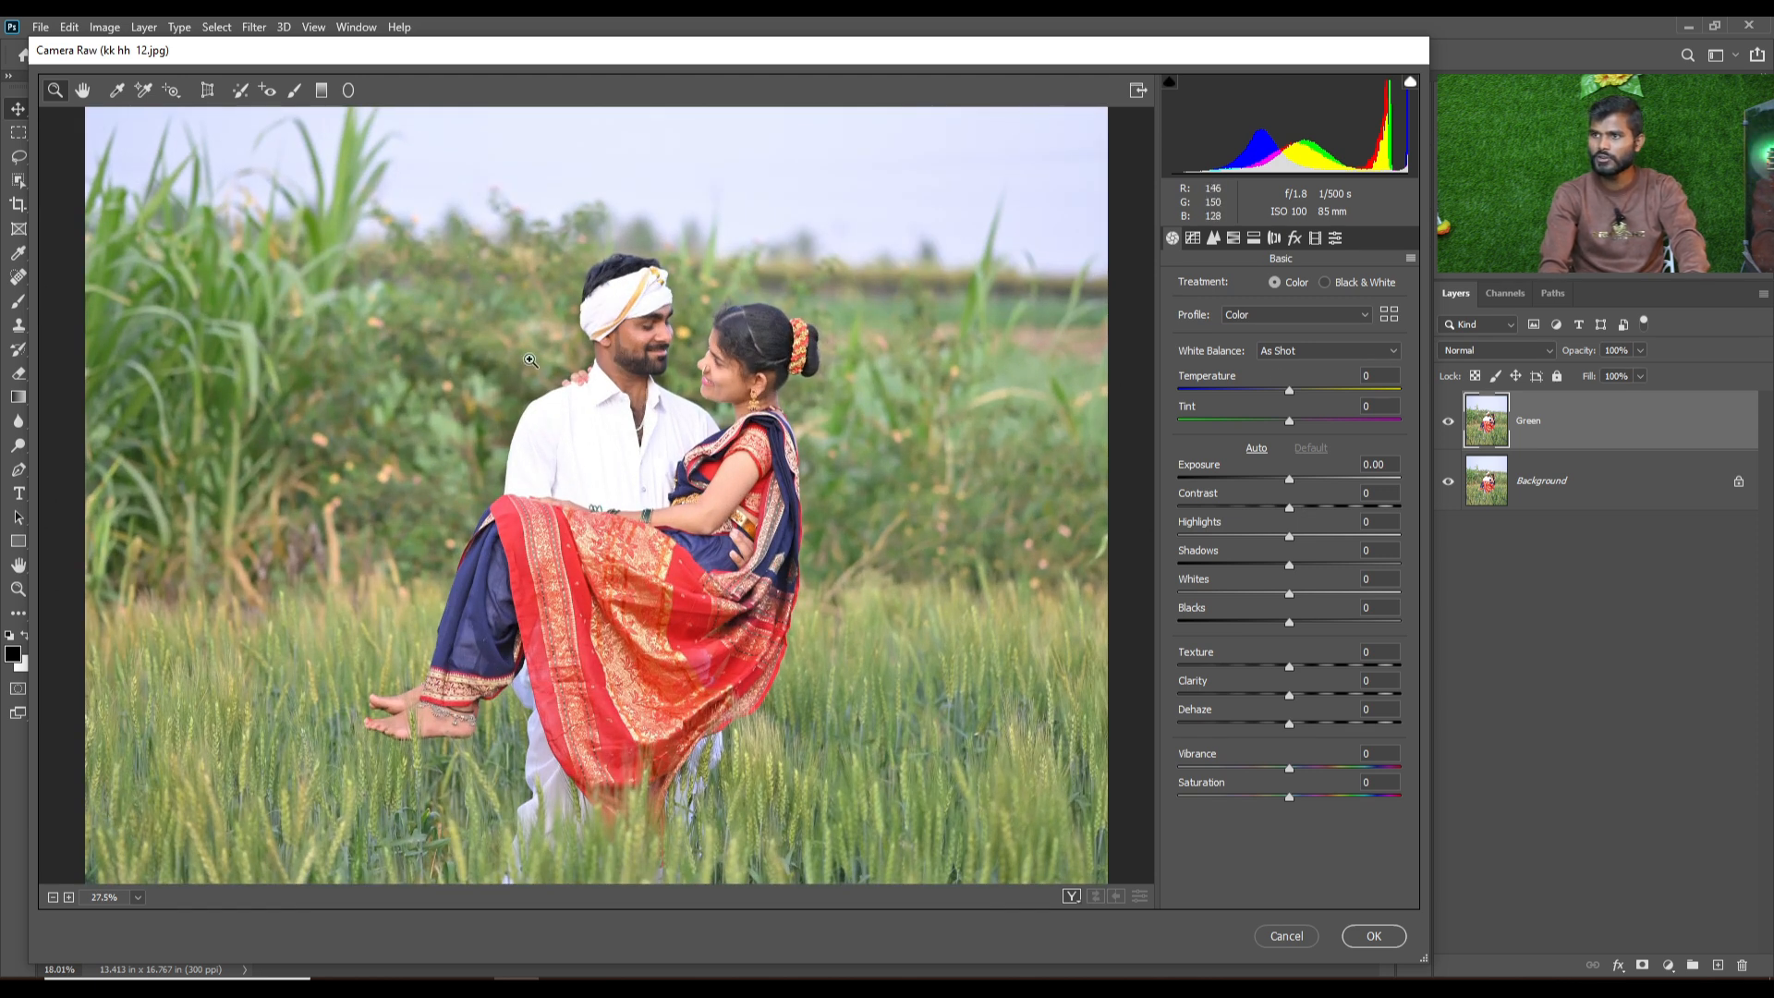
key(ctrl+0)
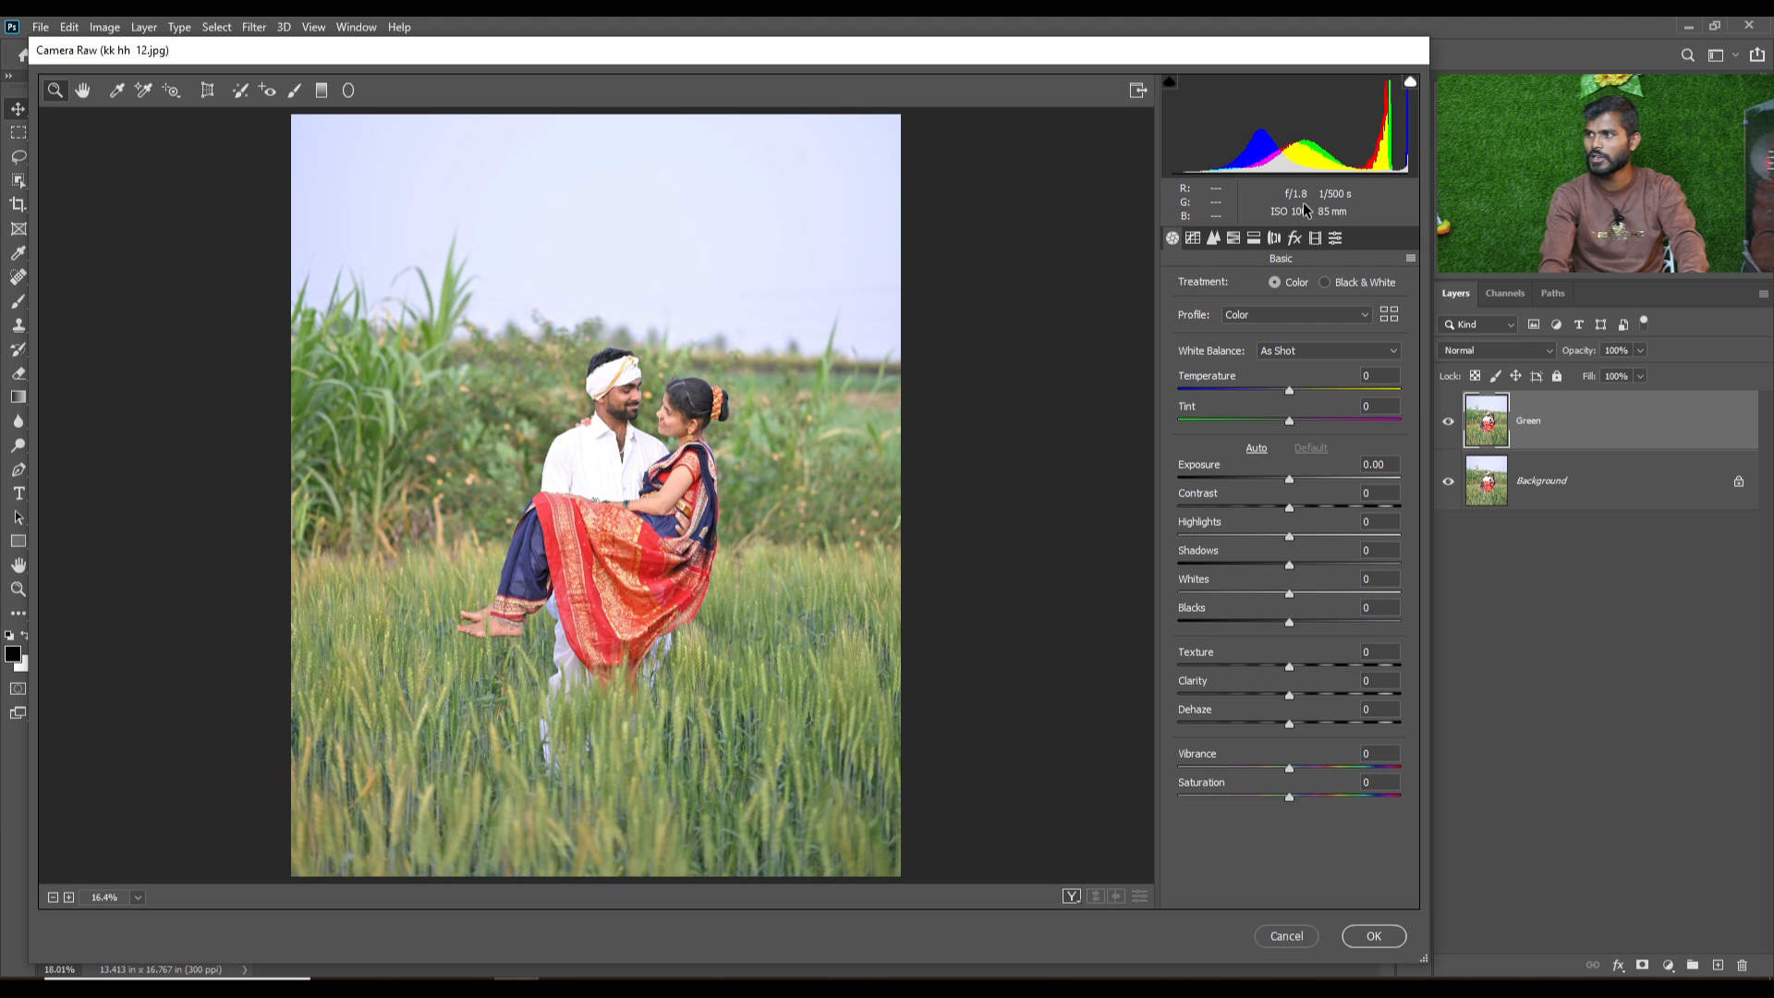
scroll(586, 527, up, 2)
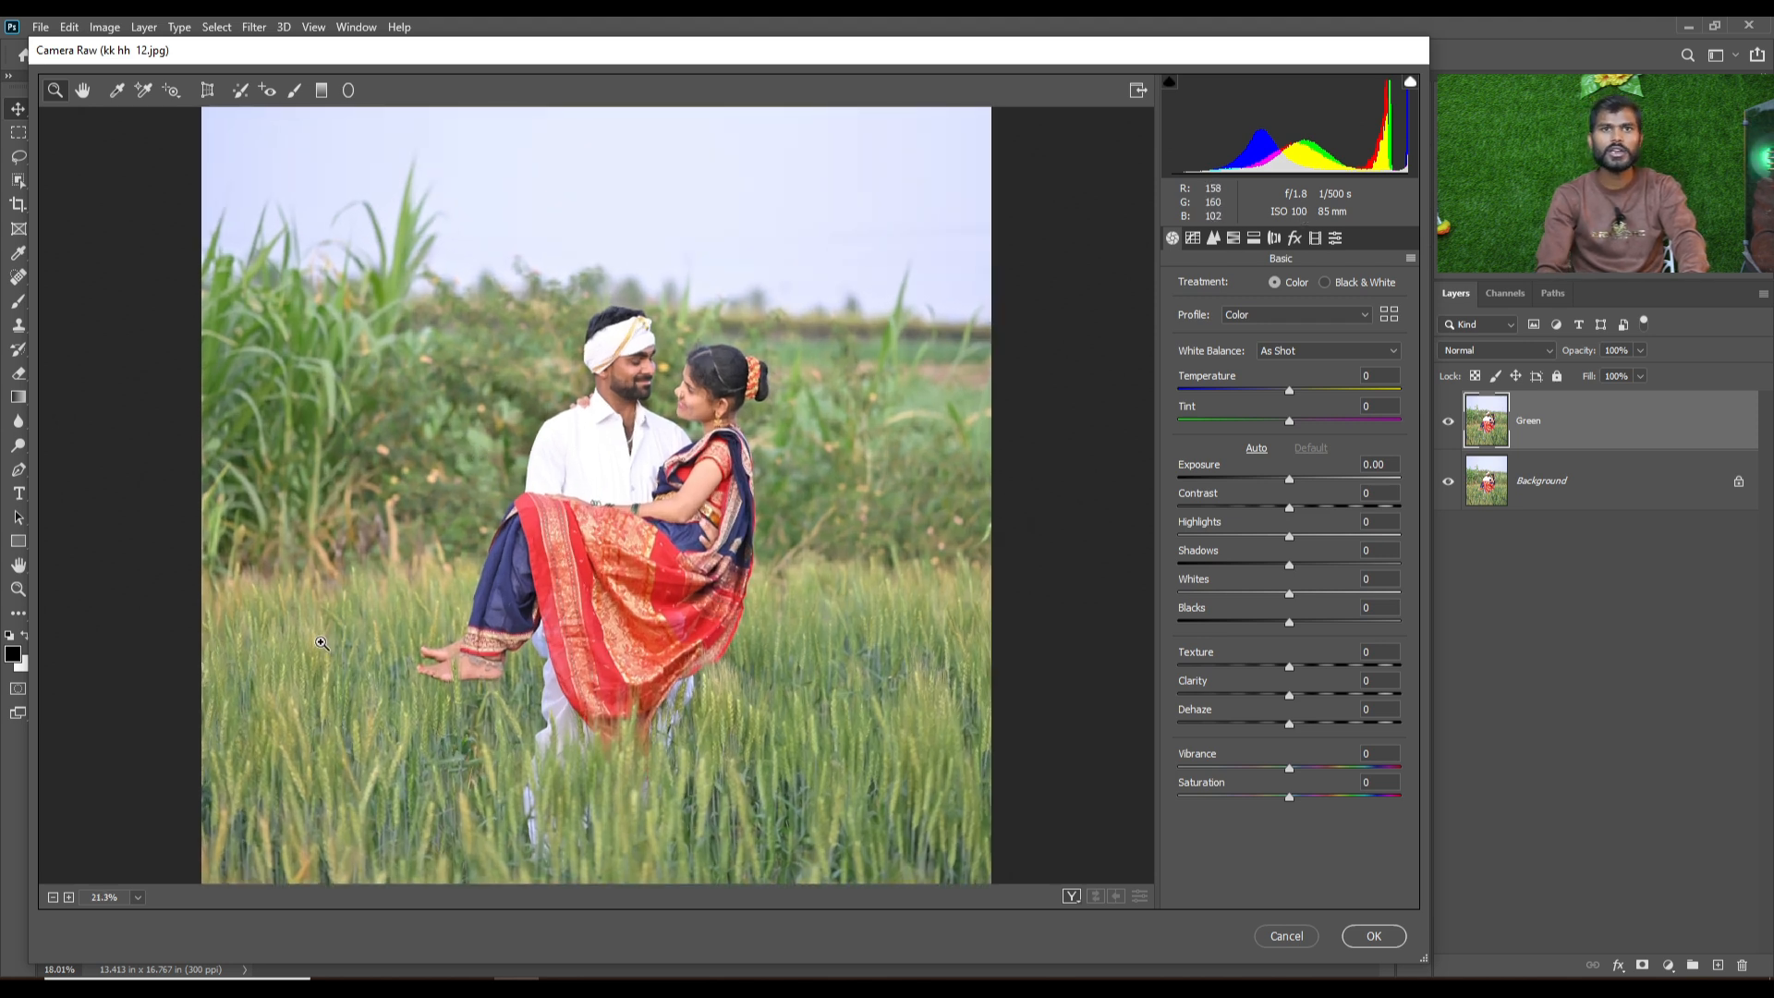
scroll(322, 643, down, 2)
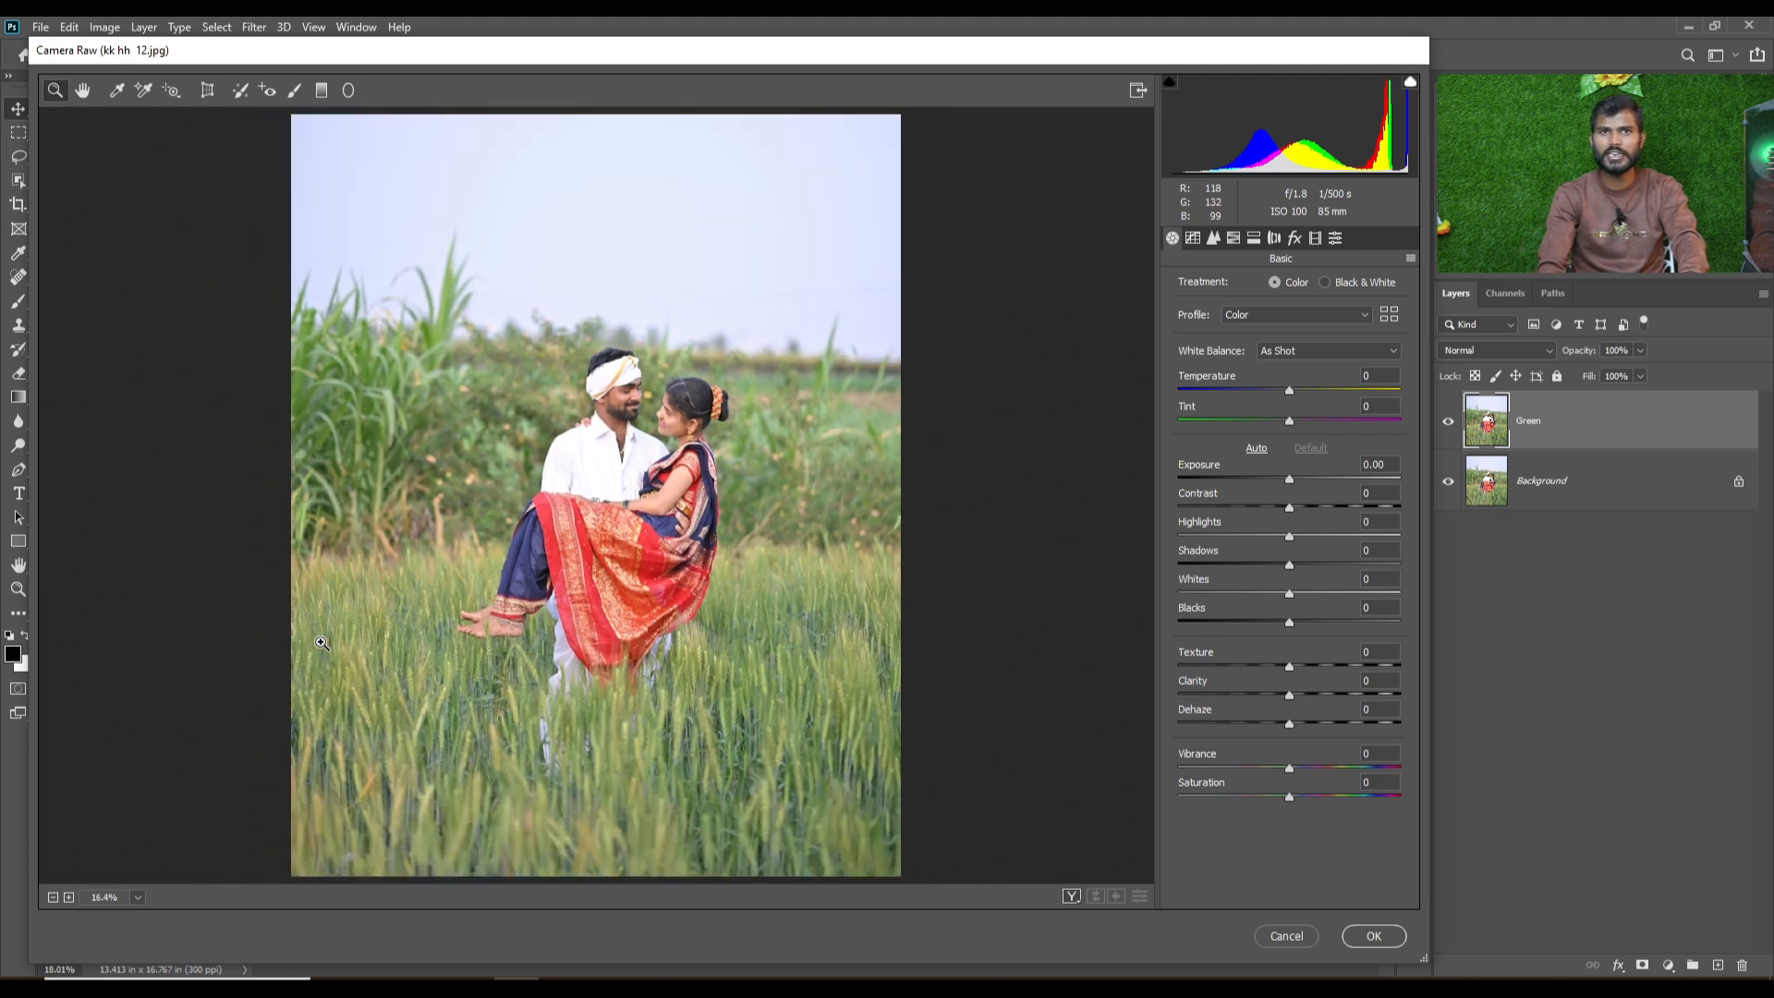
Set the Yellows hue to +100 in the HSL adjustments to shift the yellowish grass to green.
click(1234, 239)
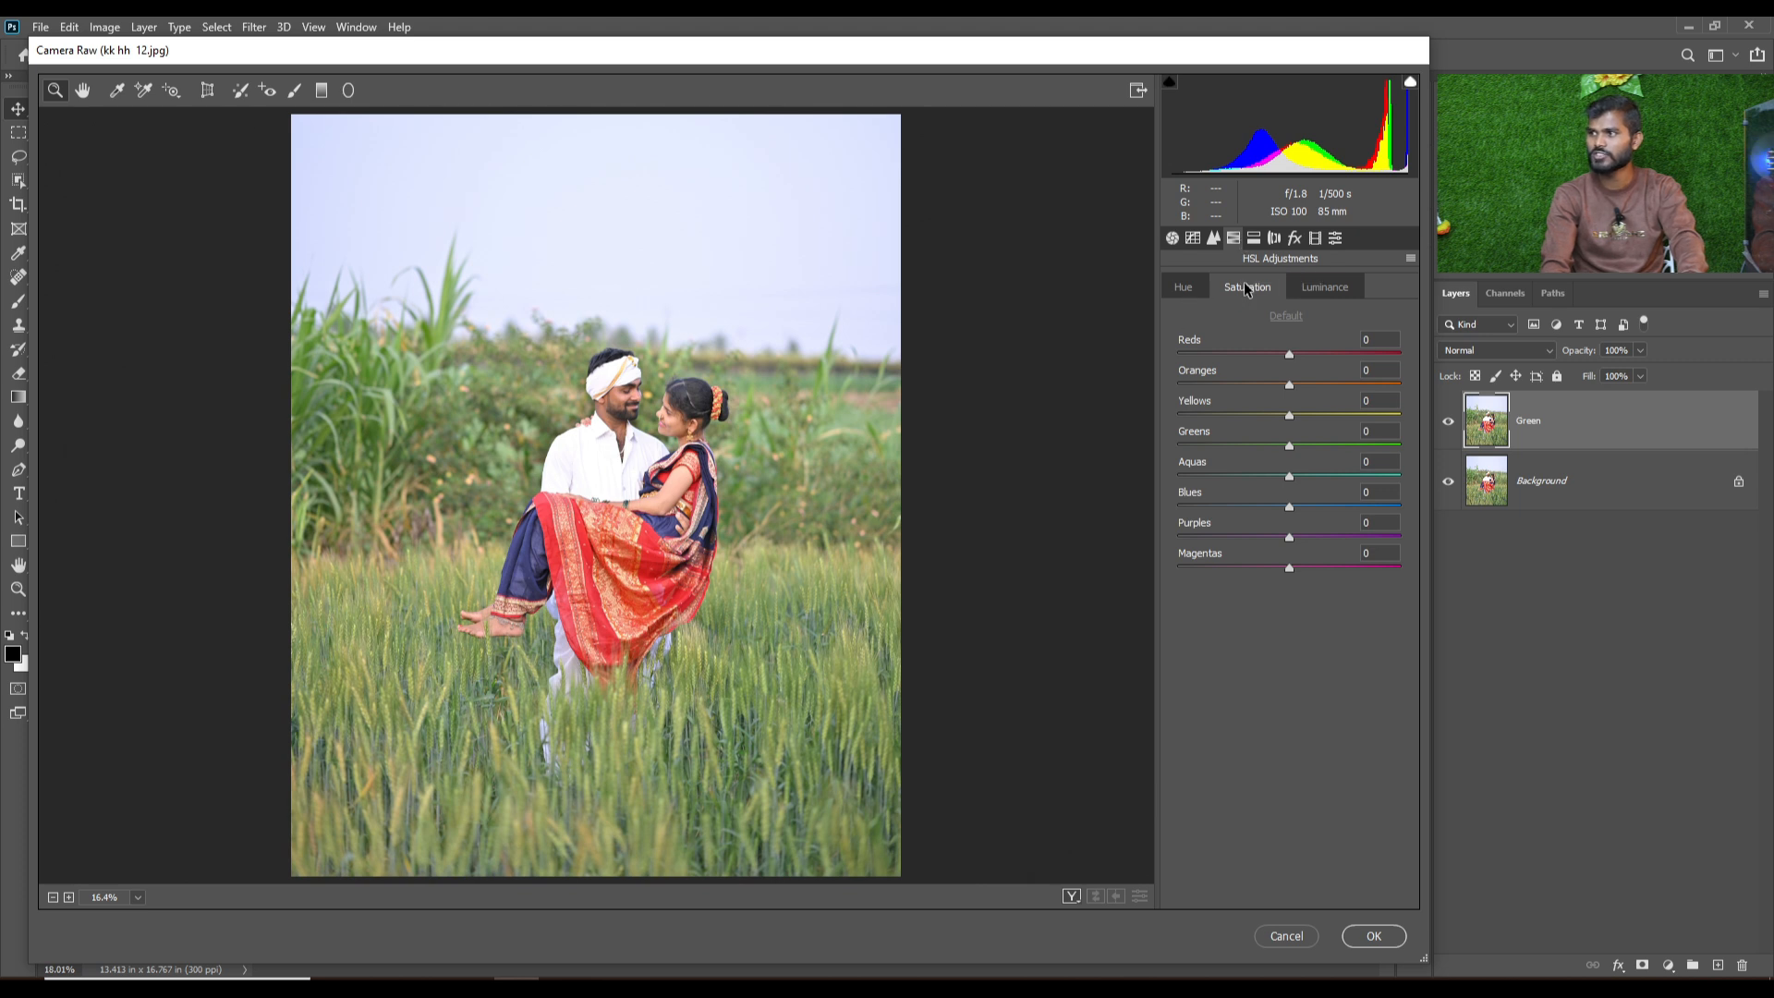
click(1178, 290)
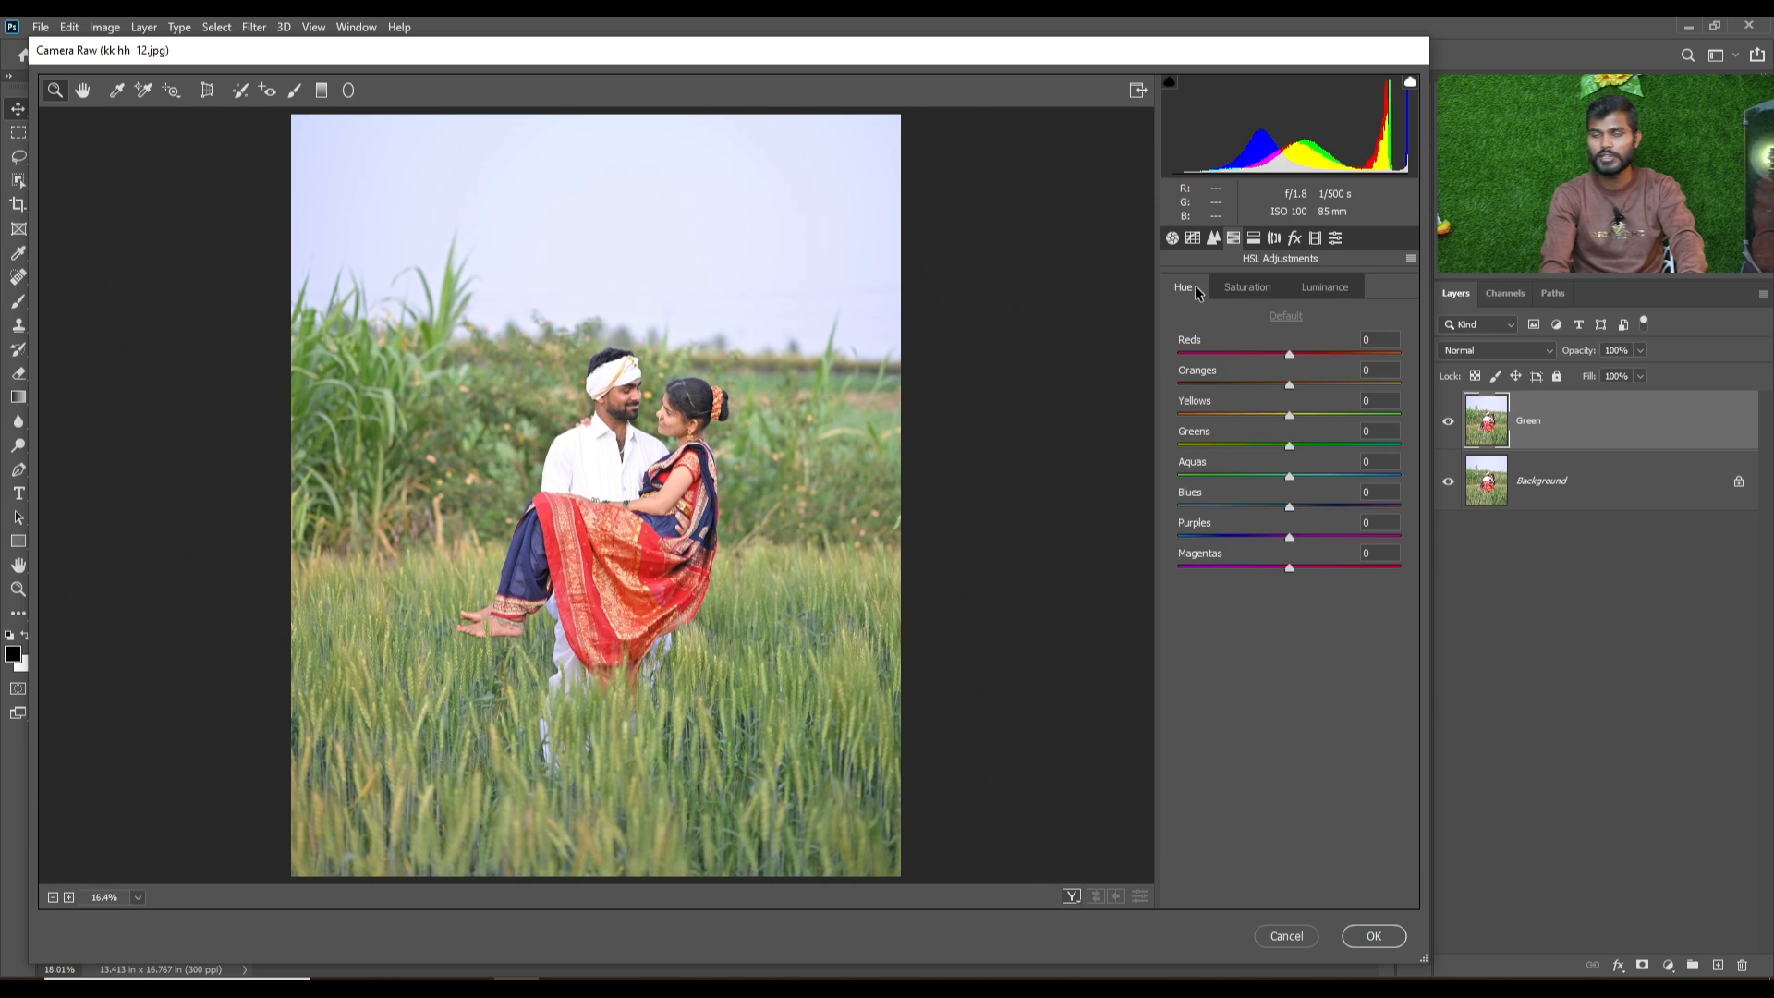
click(1234, 288)
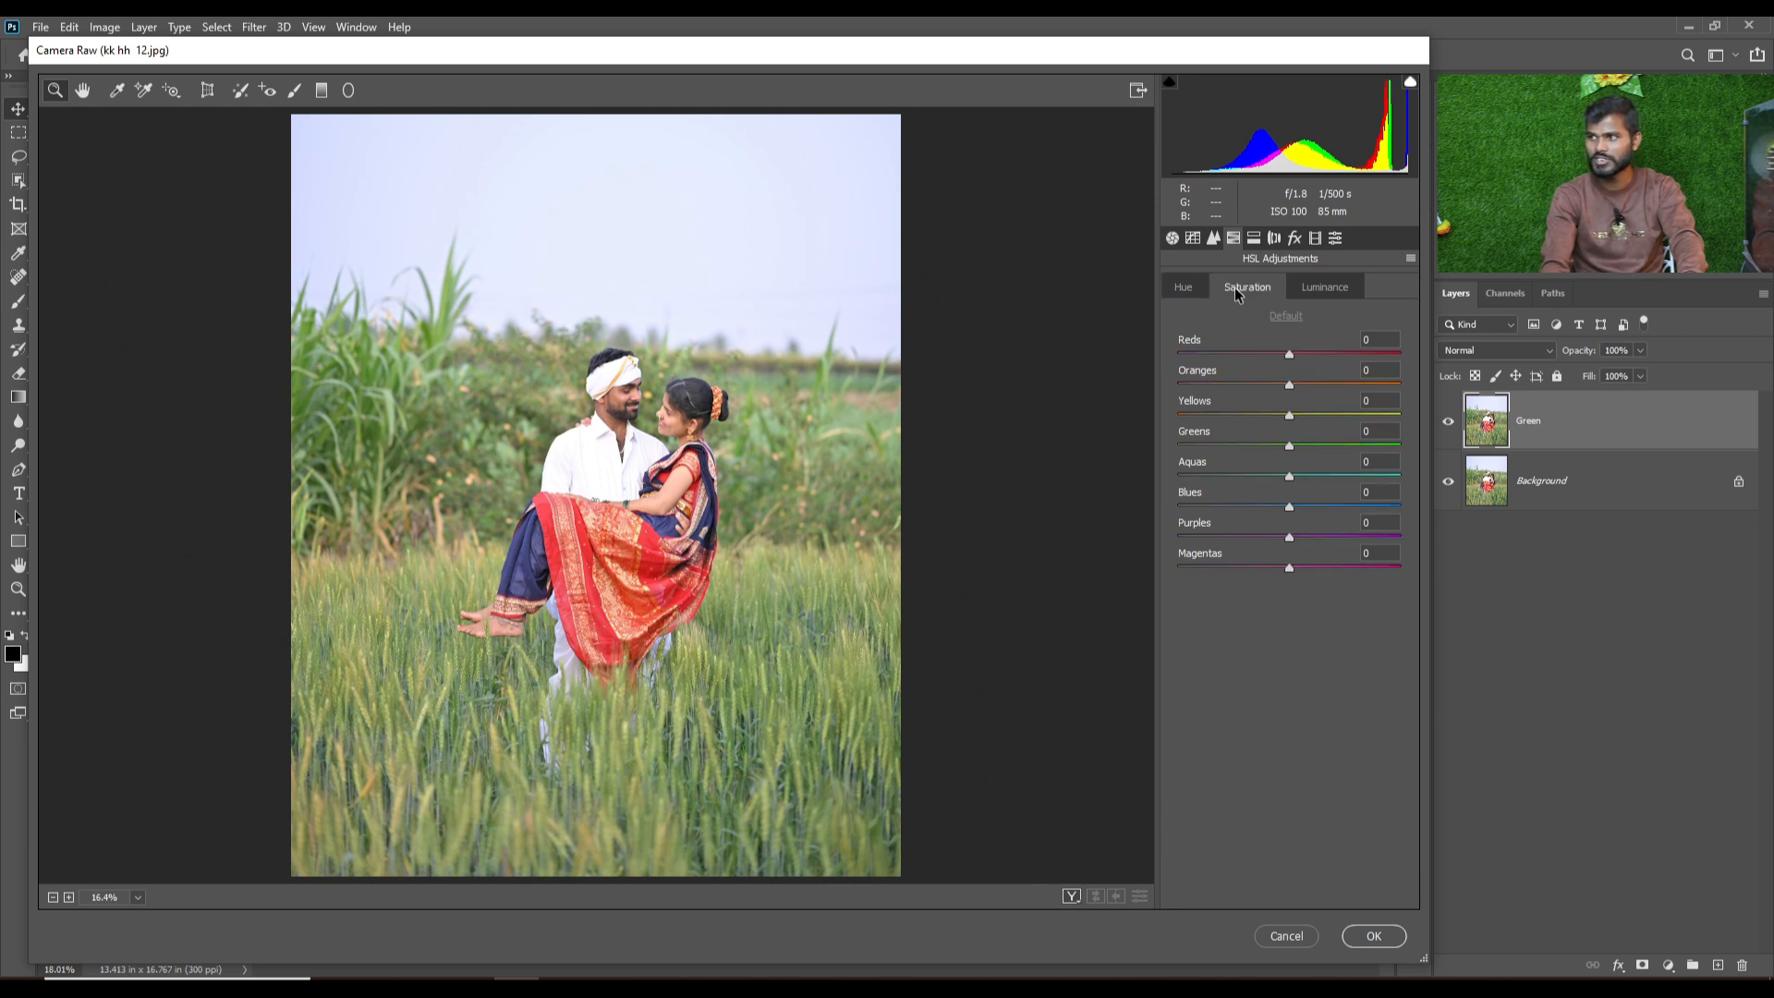
click(1321, 286)
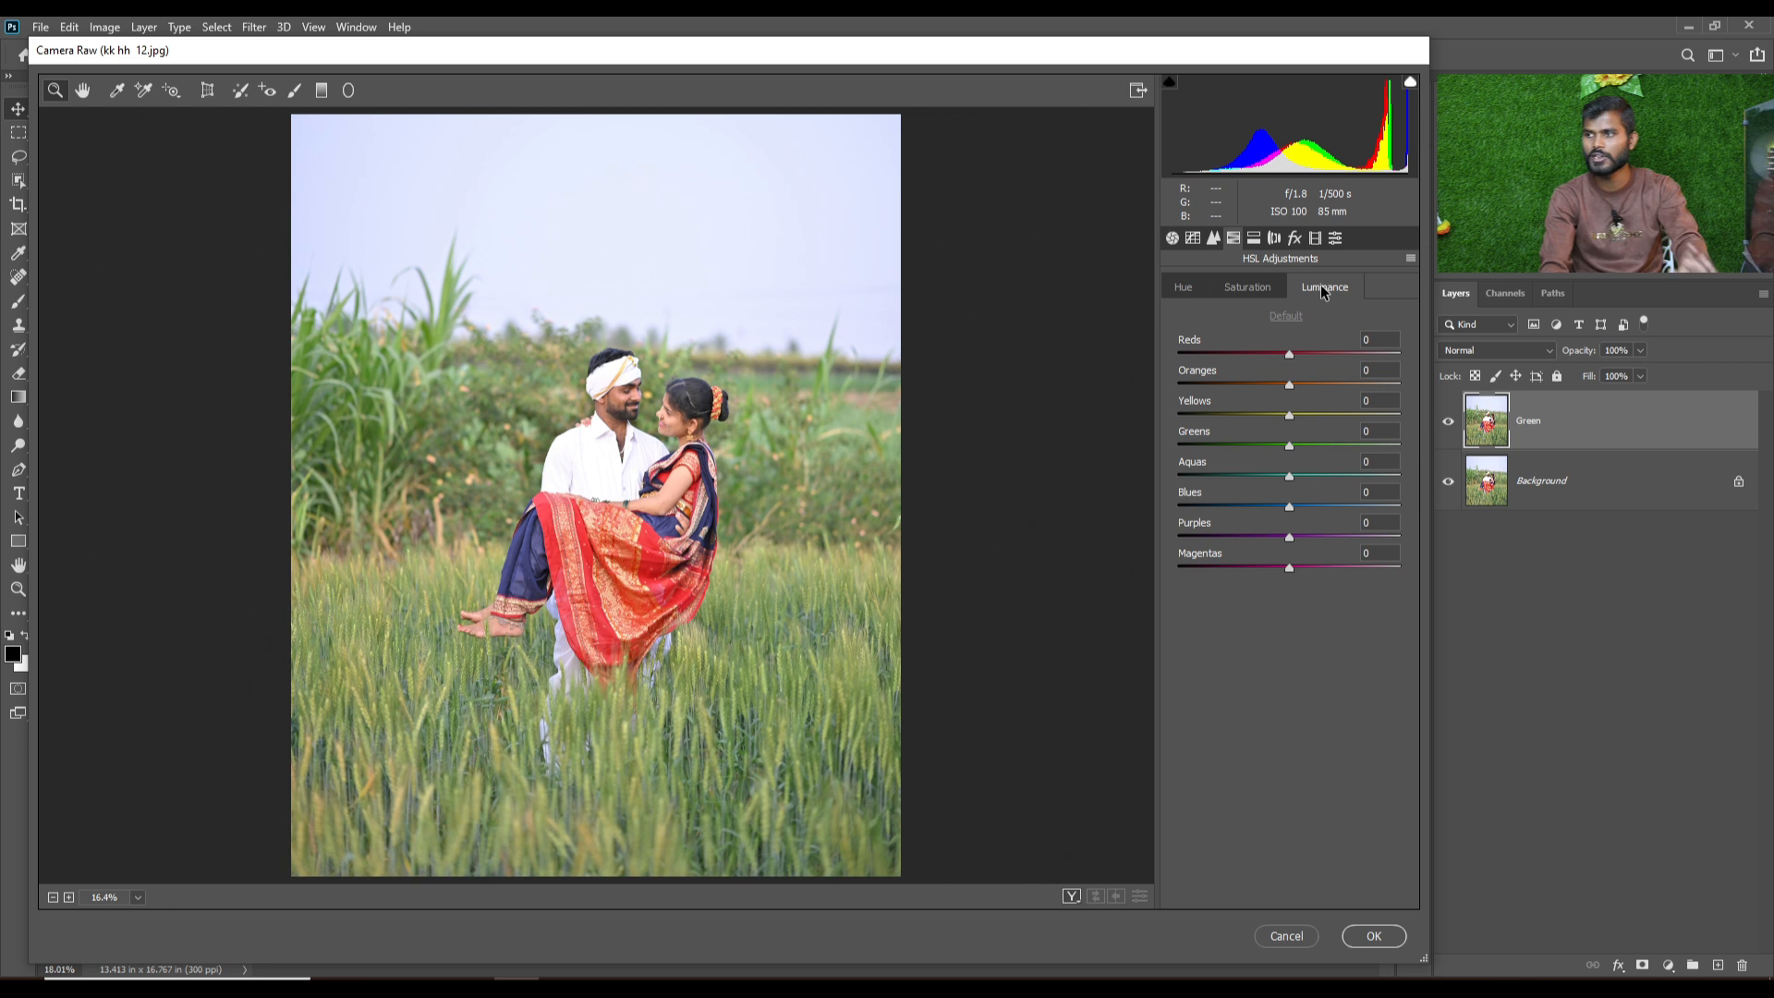
click(1184, 288)
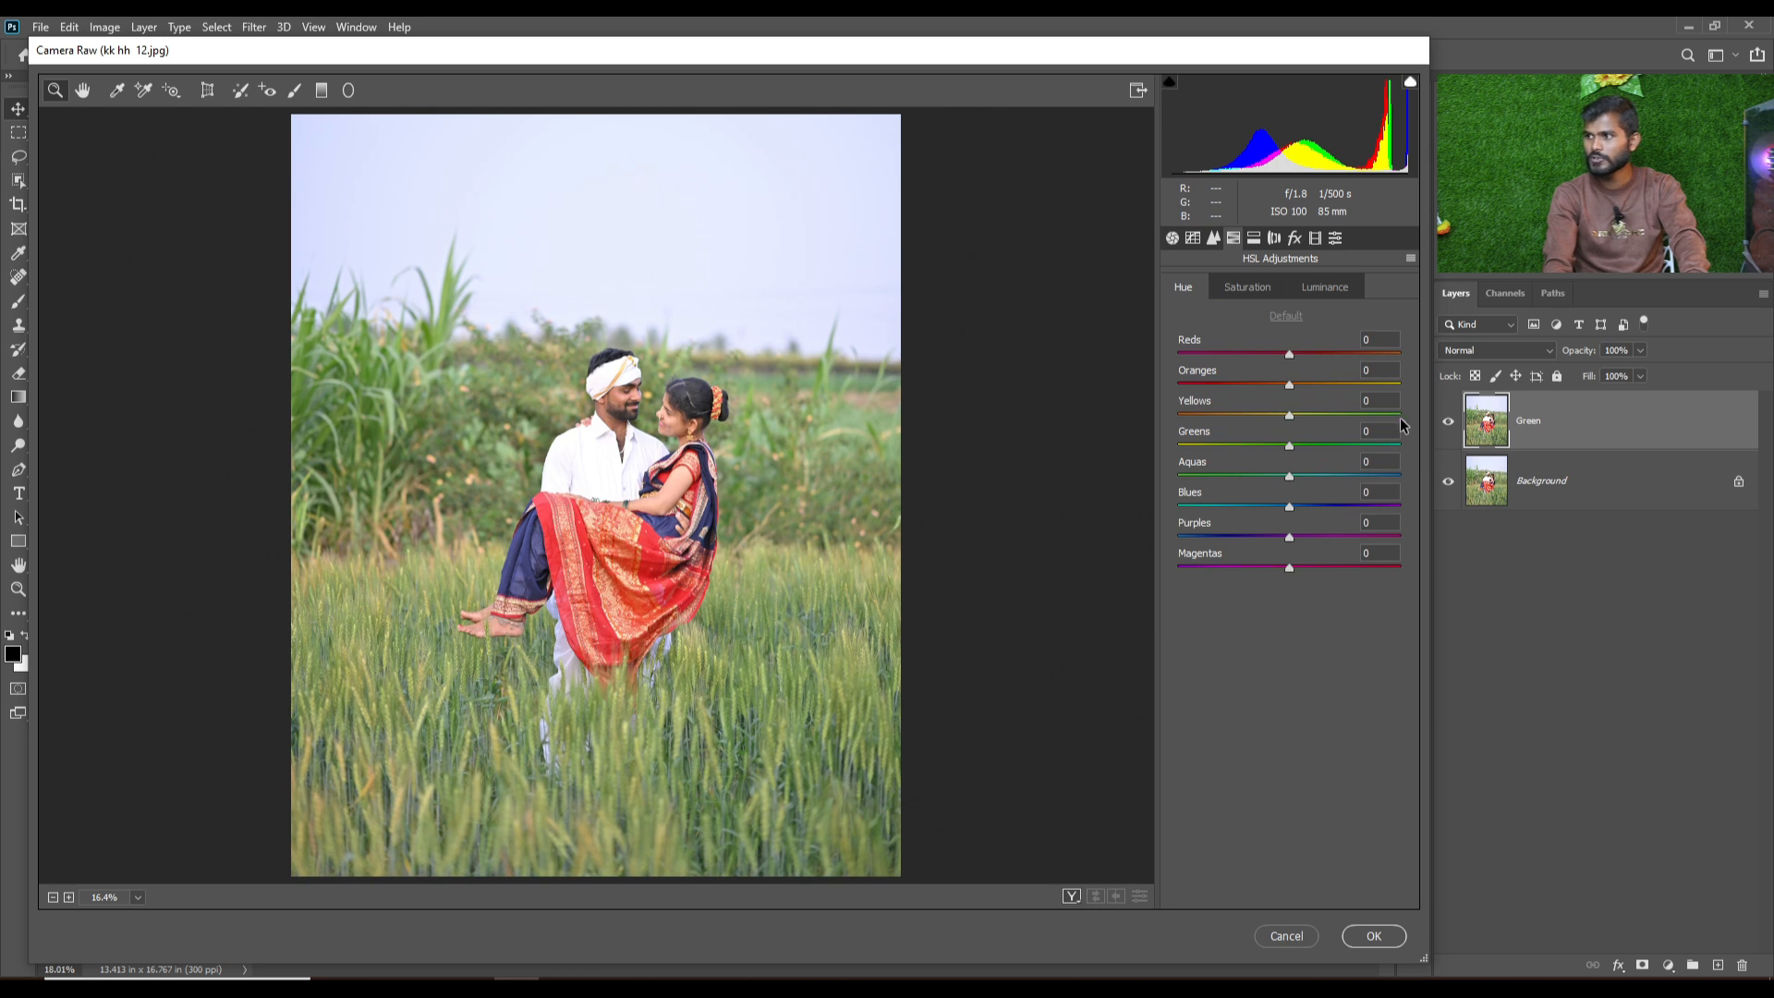
drag(1290, 416, 1449, 414)
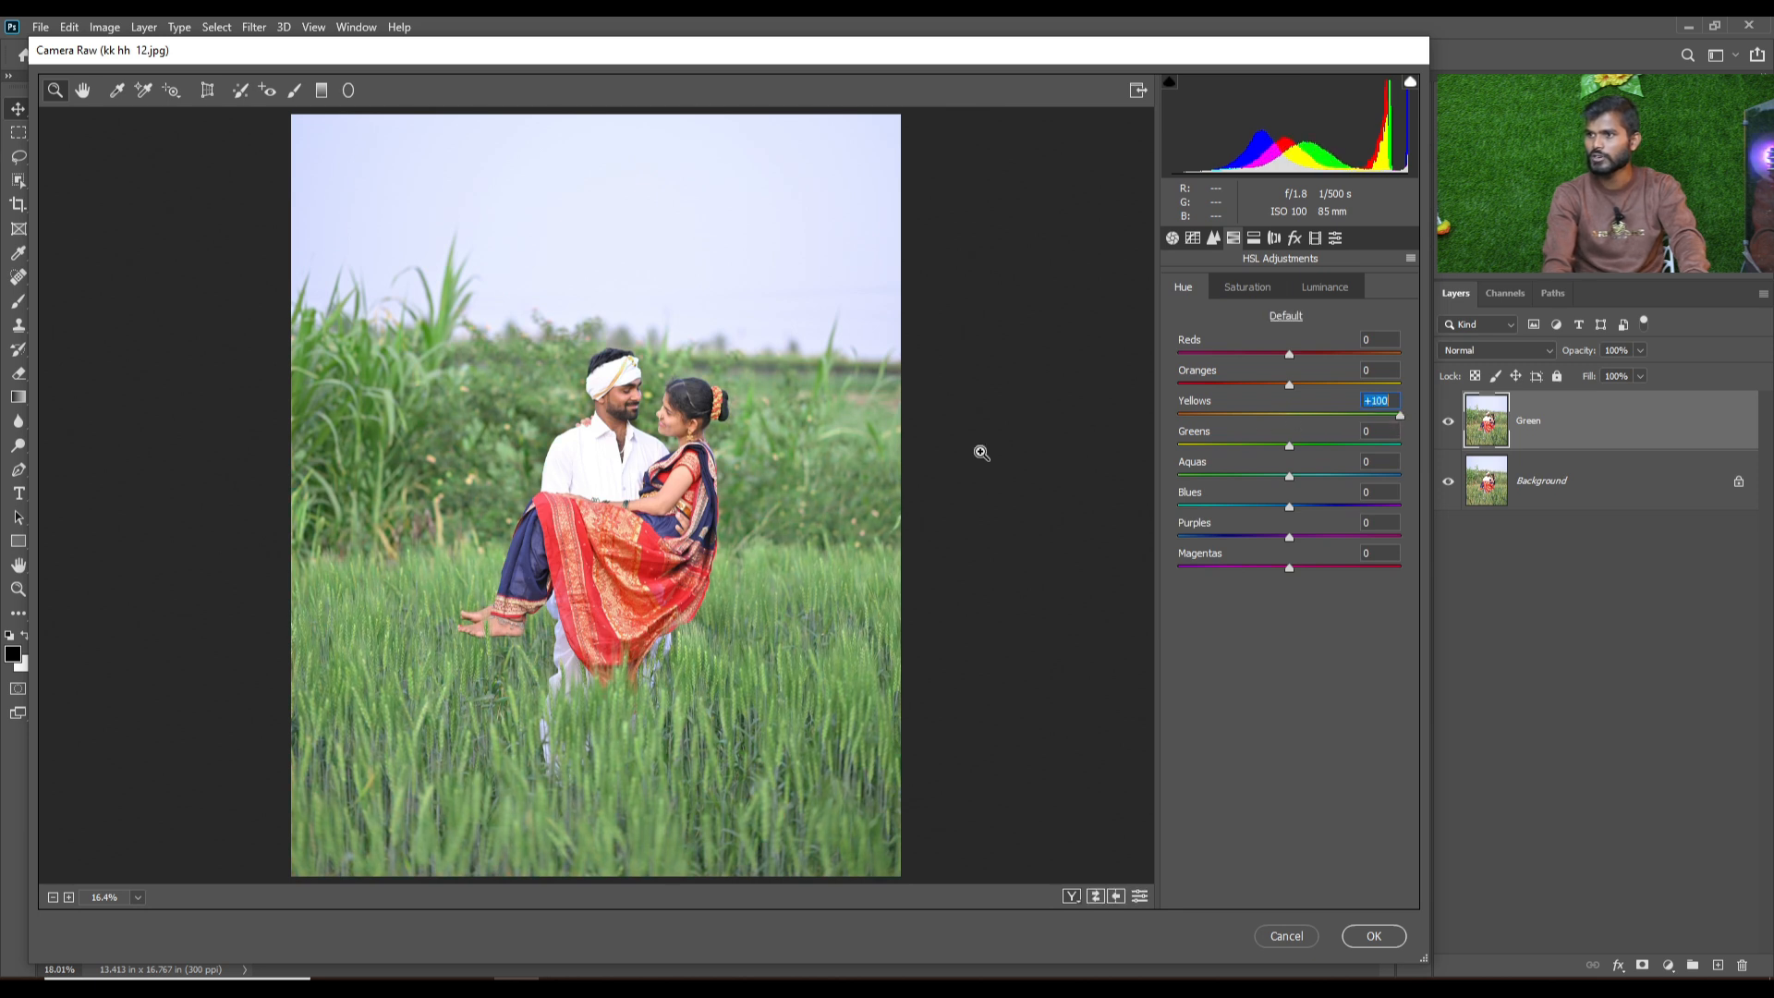
drag(1327, 415, 1170, 418)
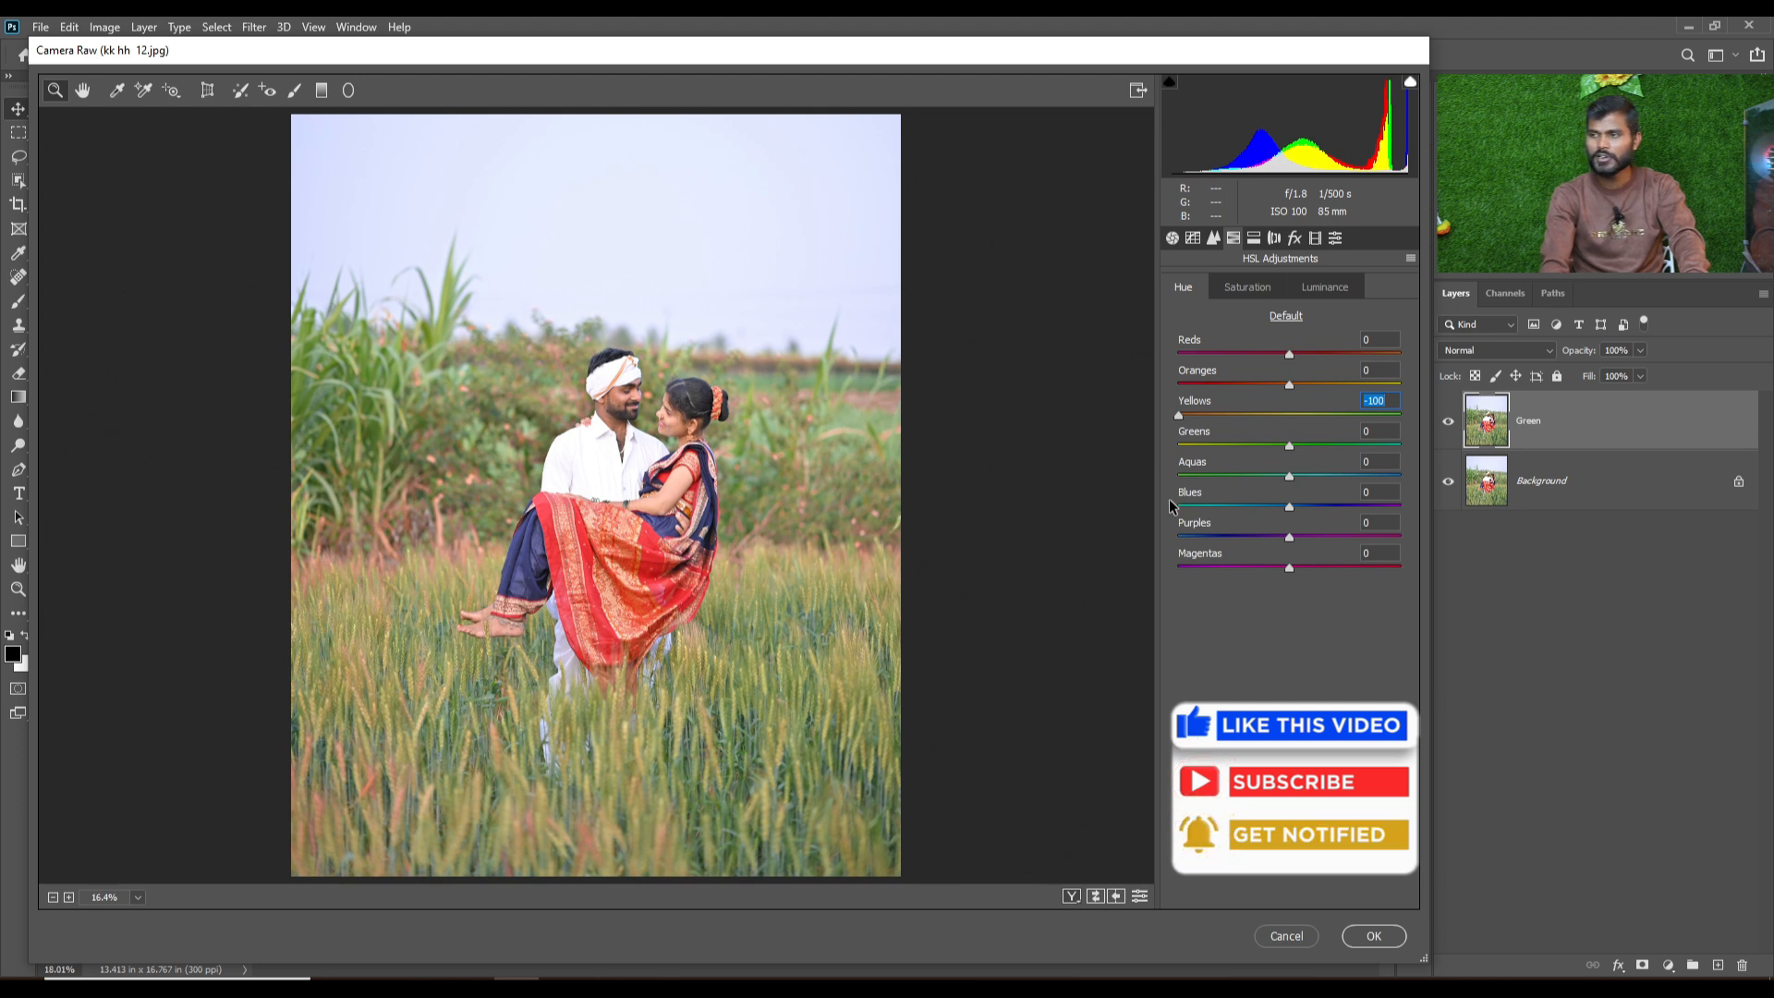
drag(1294, 413, 1583, 413)
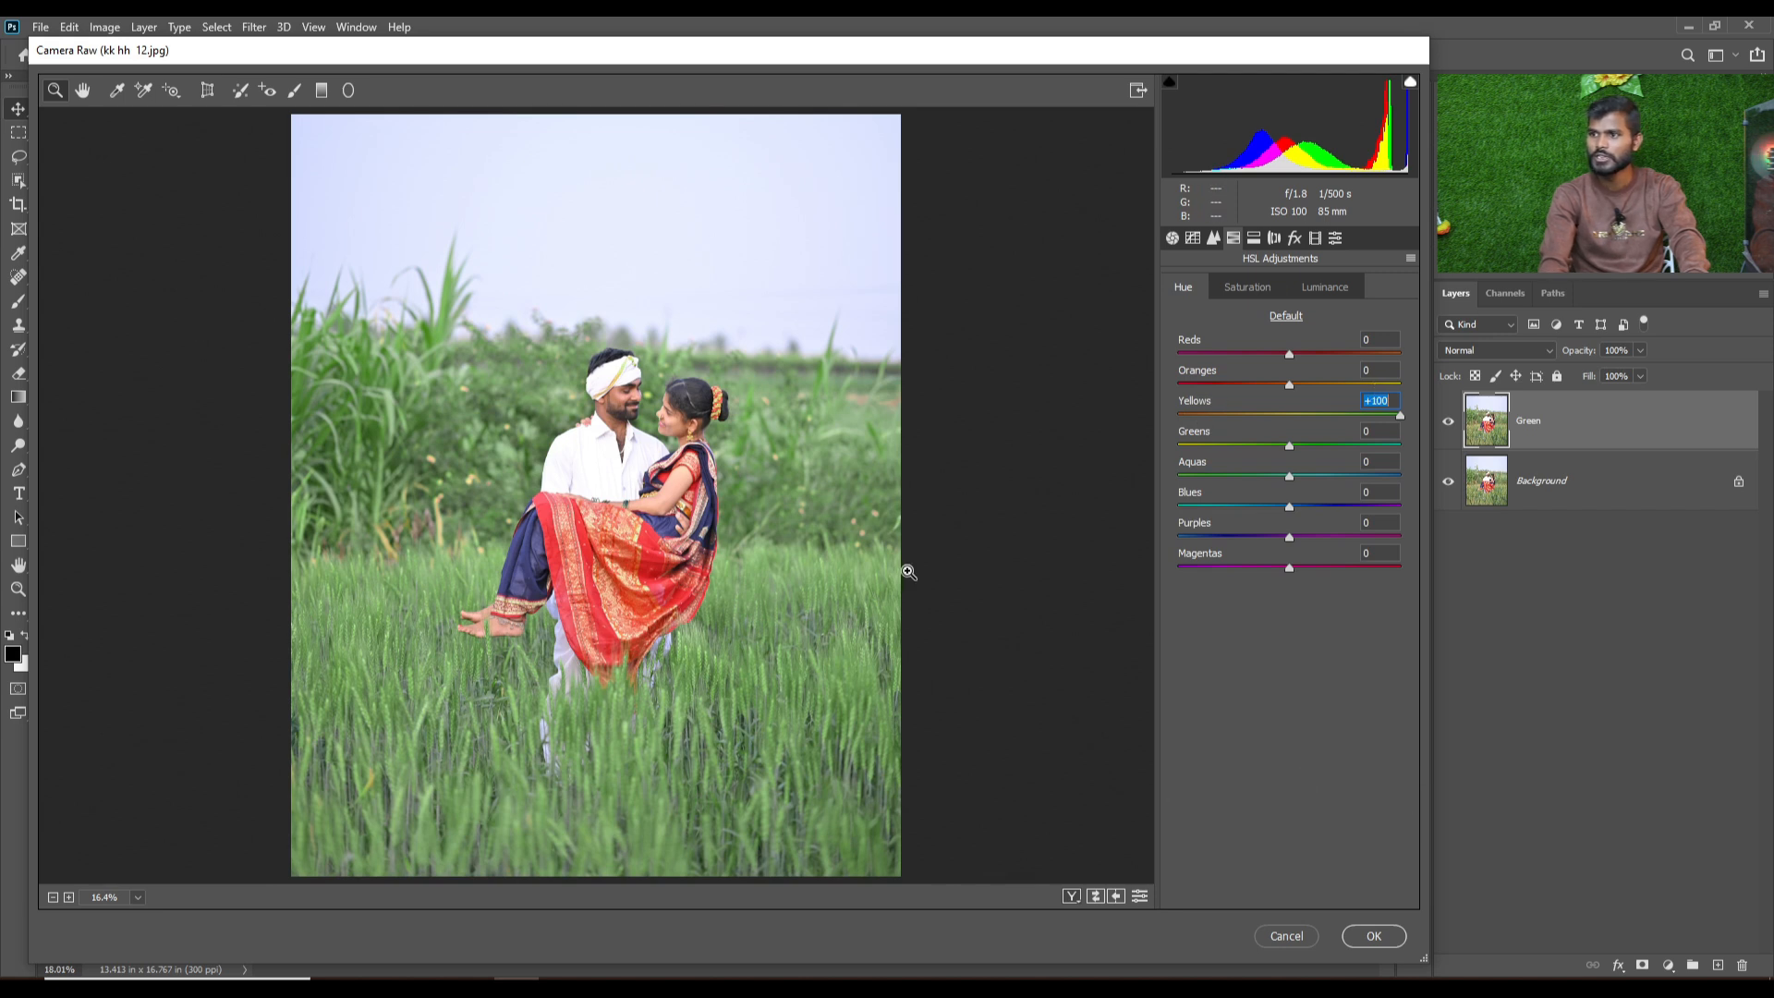
Examine the recoloured plants and the grass around the couple's legs and feet at close range.
scroll(891, 591, up, 3)
scroll(887, 606, up, 1)
scroll(886, 606, down, 1)
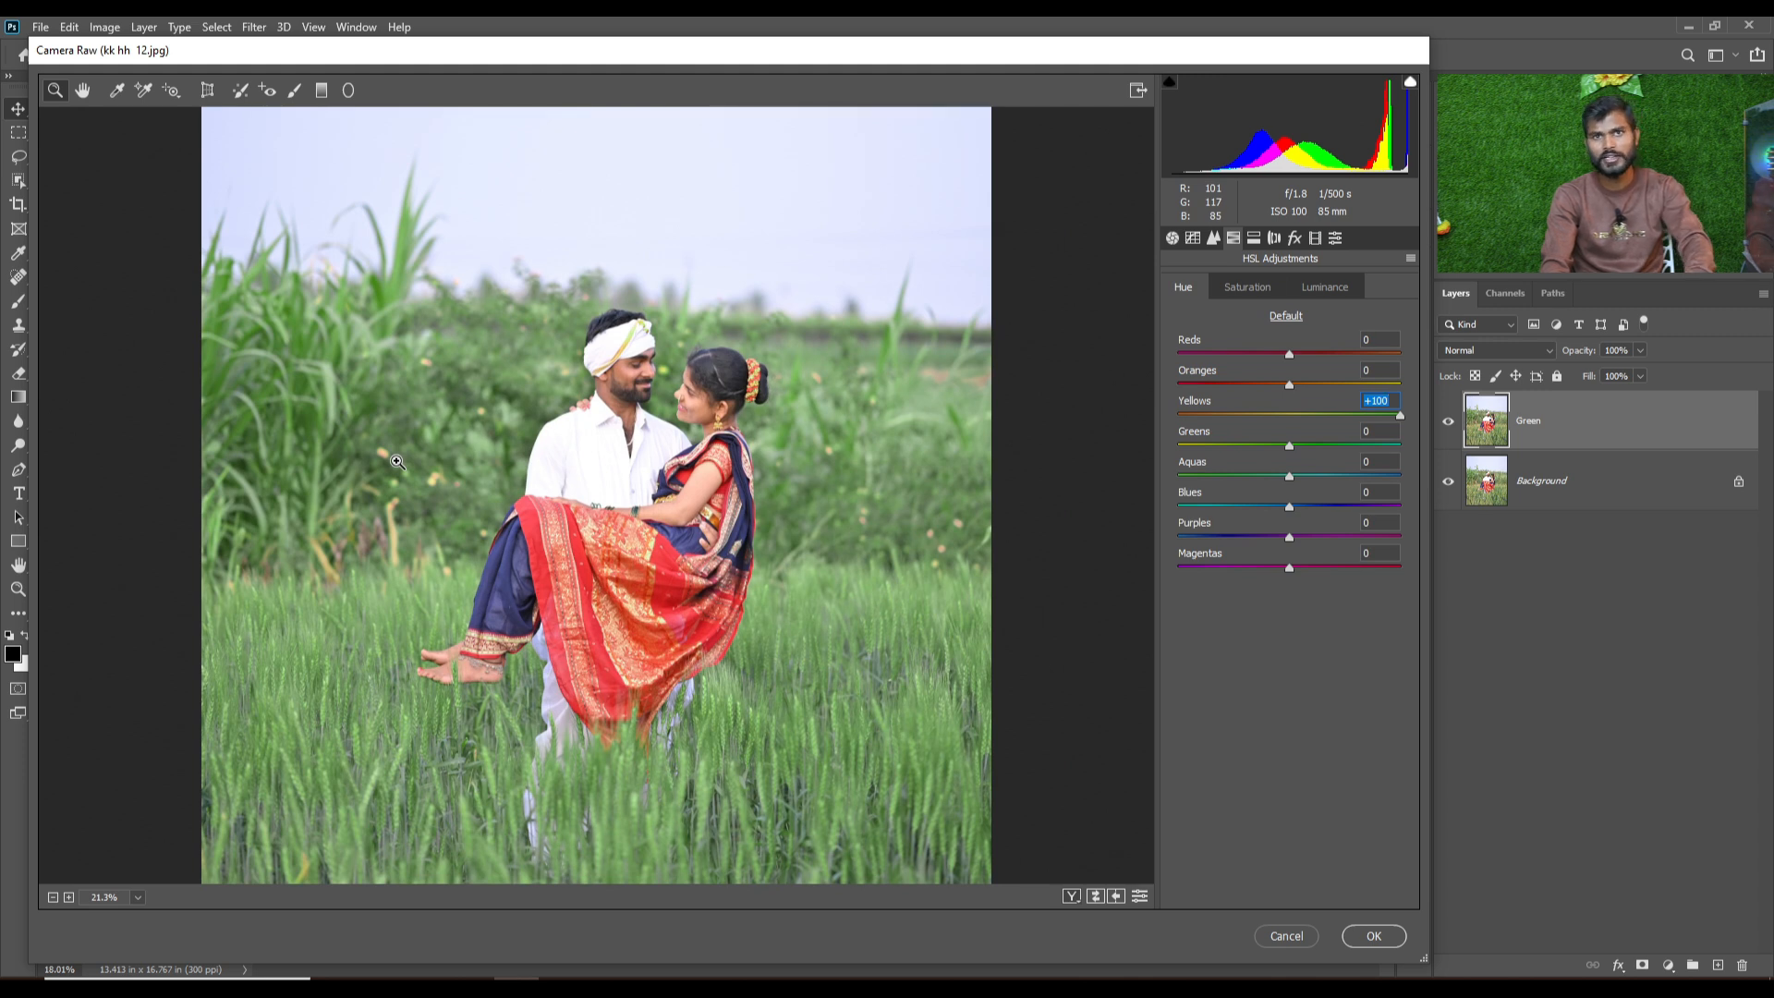
scroll(462, 508, down, 2)
scroll(527, 547, up, 1)
scroll(528, 547, up, 4)
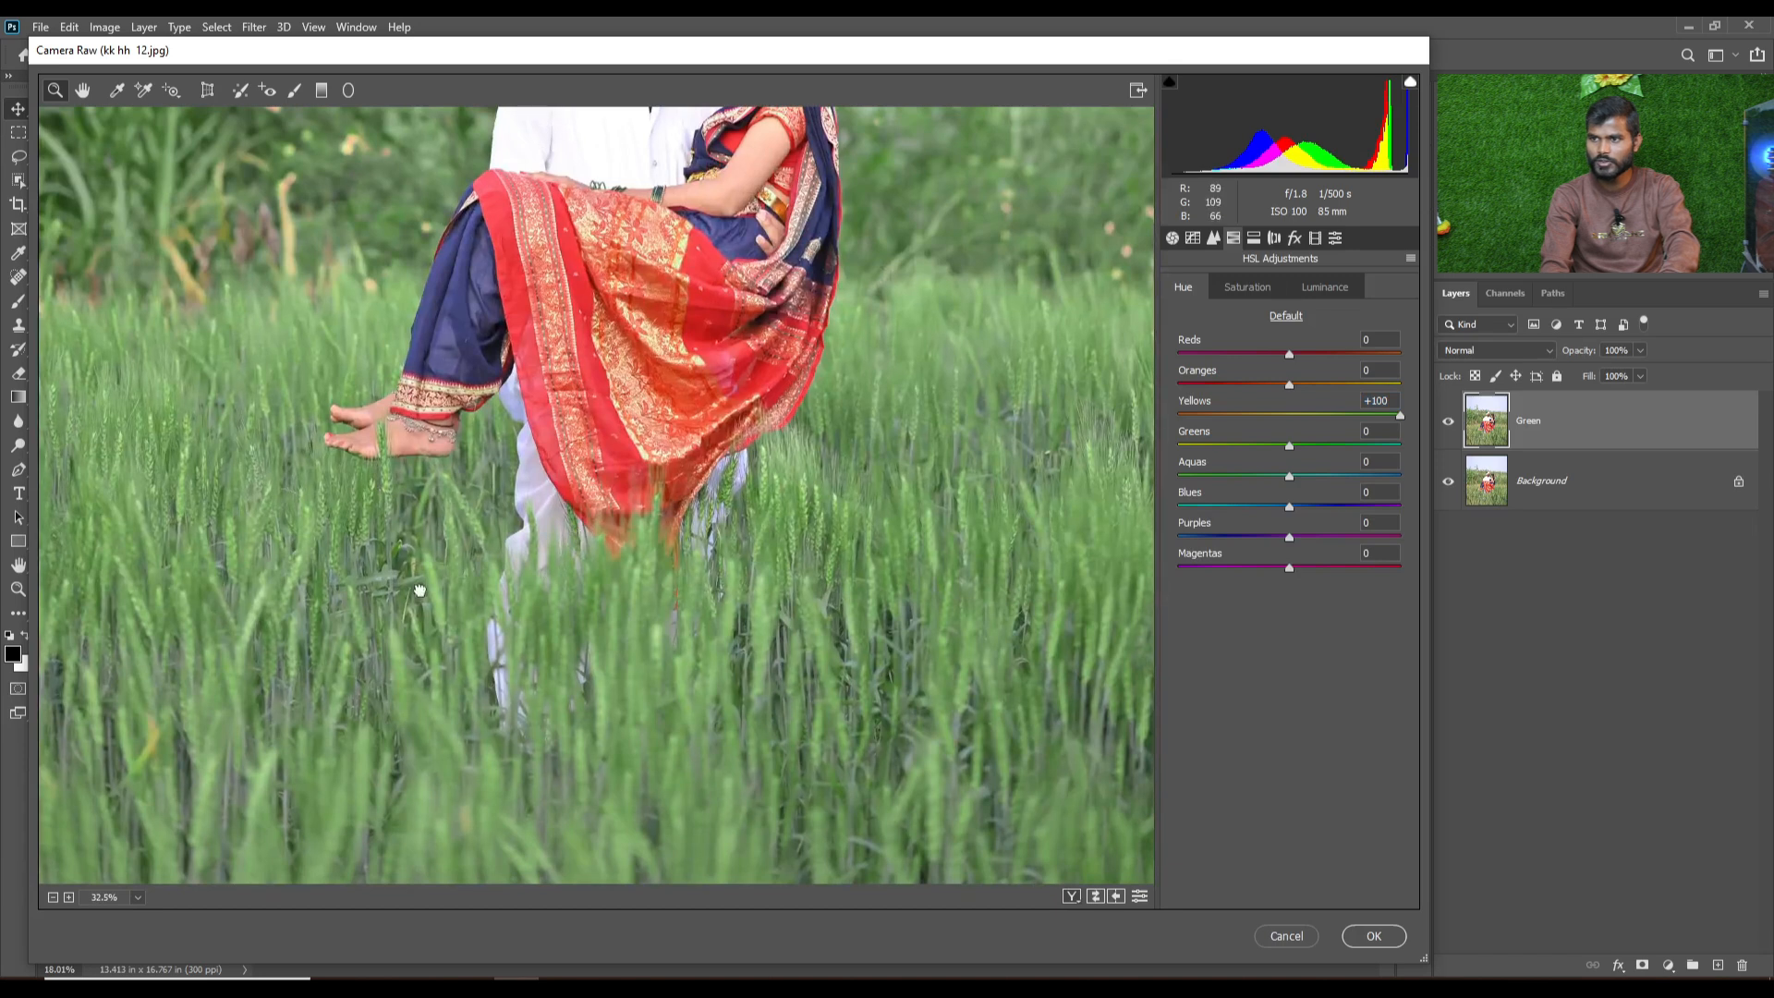
scroll(549, 579, up, 3)
scroll(546, 633, up, 3)
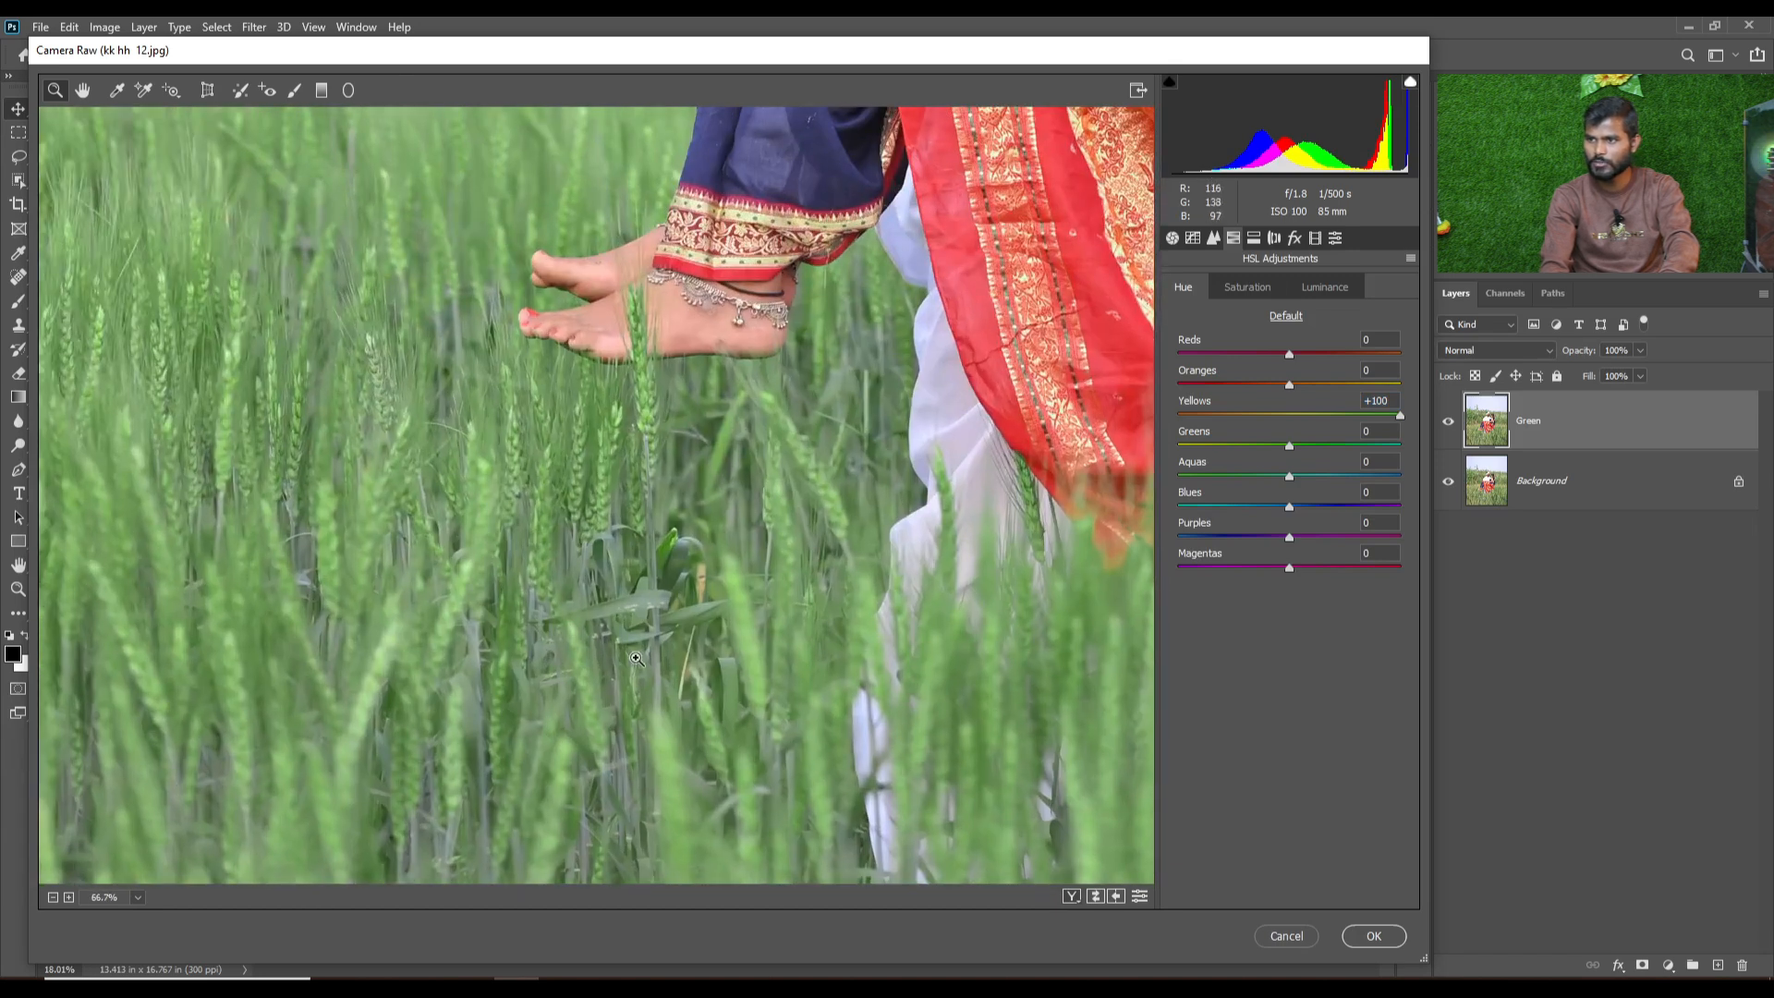
Look over the recoloured grass, the couple and the background plants at several magnifications.
scroll(638, 591, down, 2)
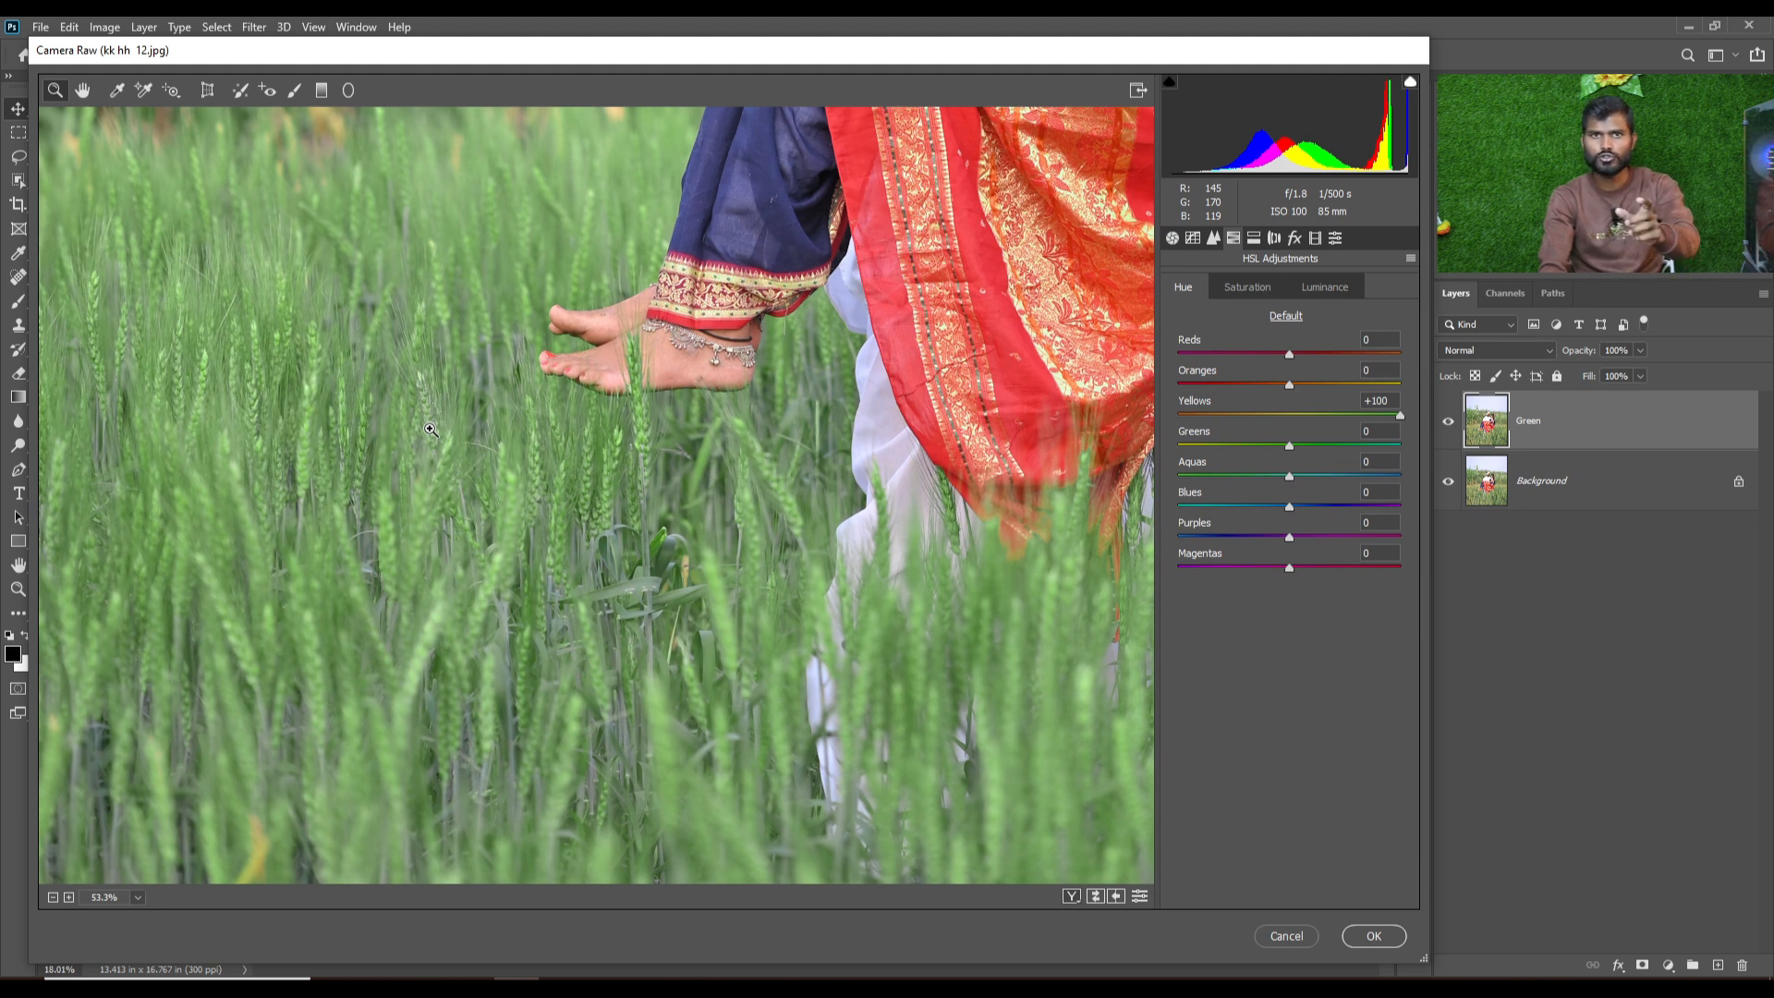
scroll(279, 388, down, 2)
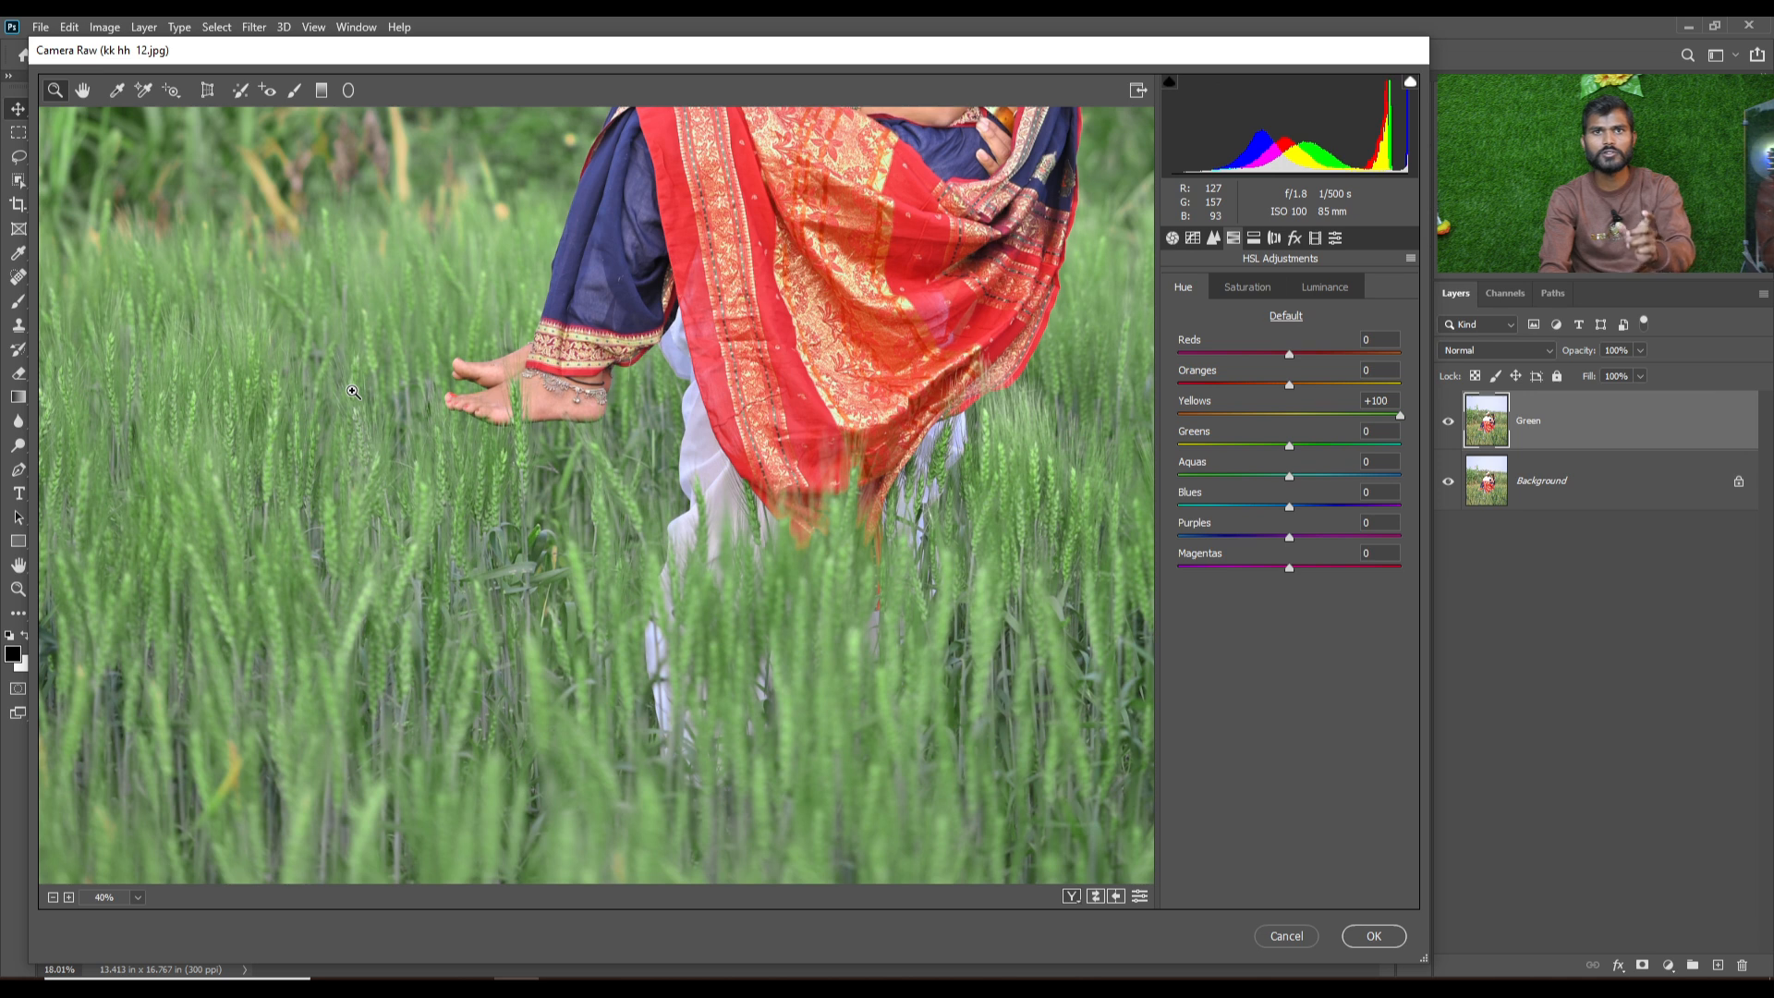
scroll(353, 392, down, 1)
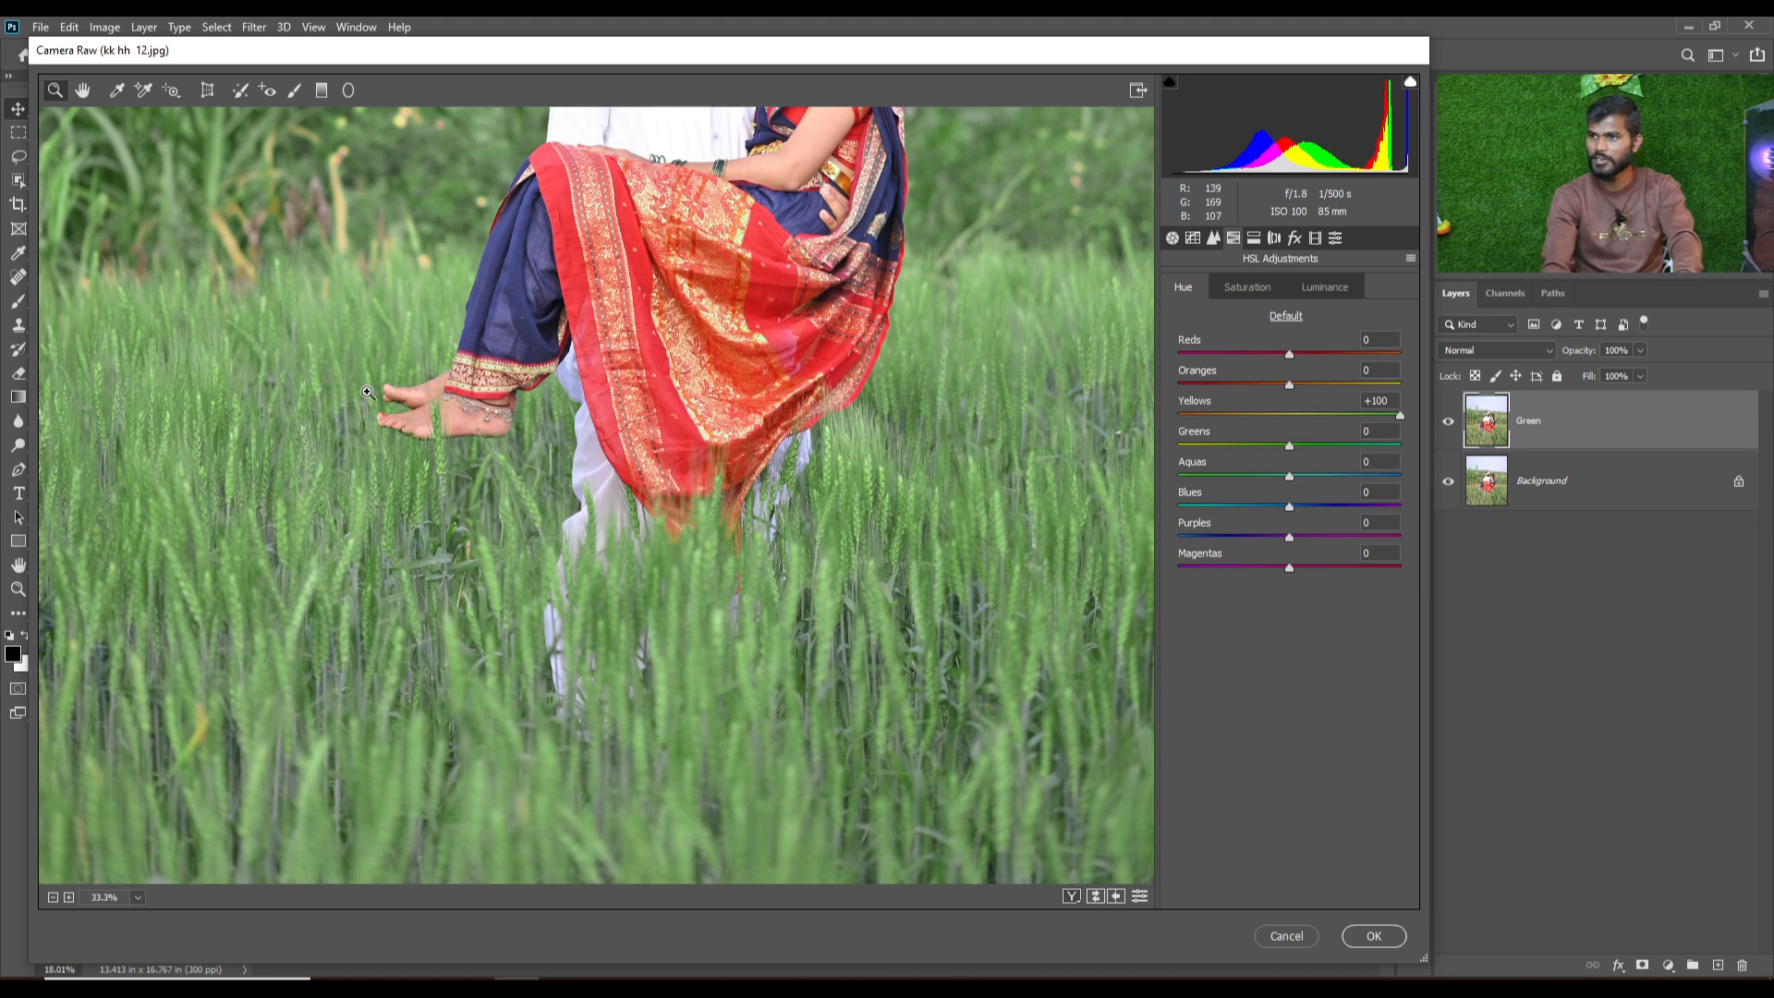
scroll(351, 406, down, 2)
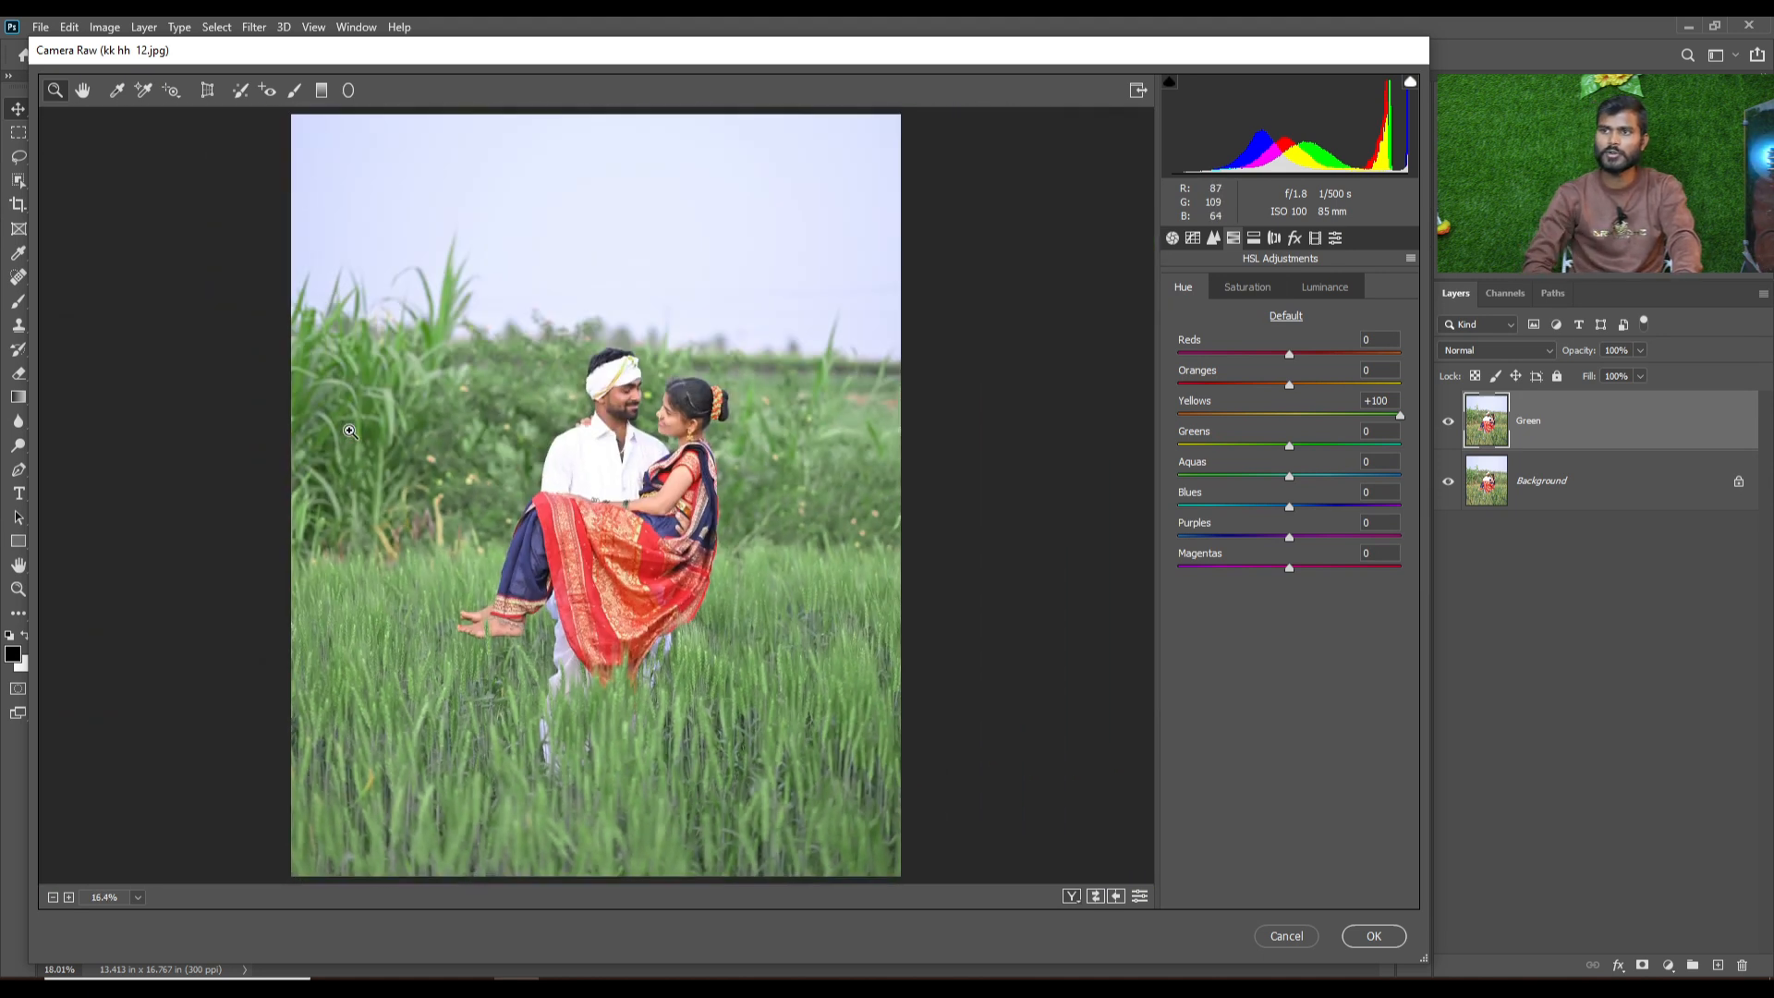
scroll(451, 595, up, 2)
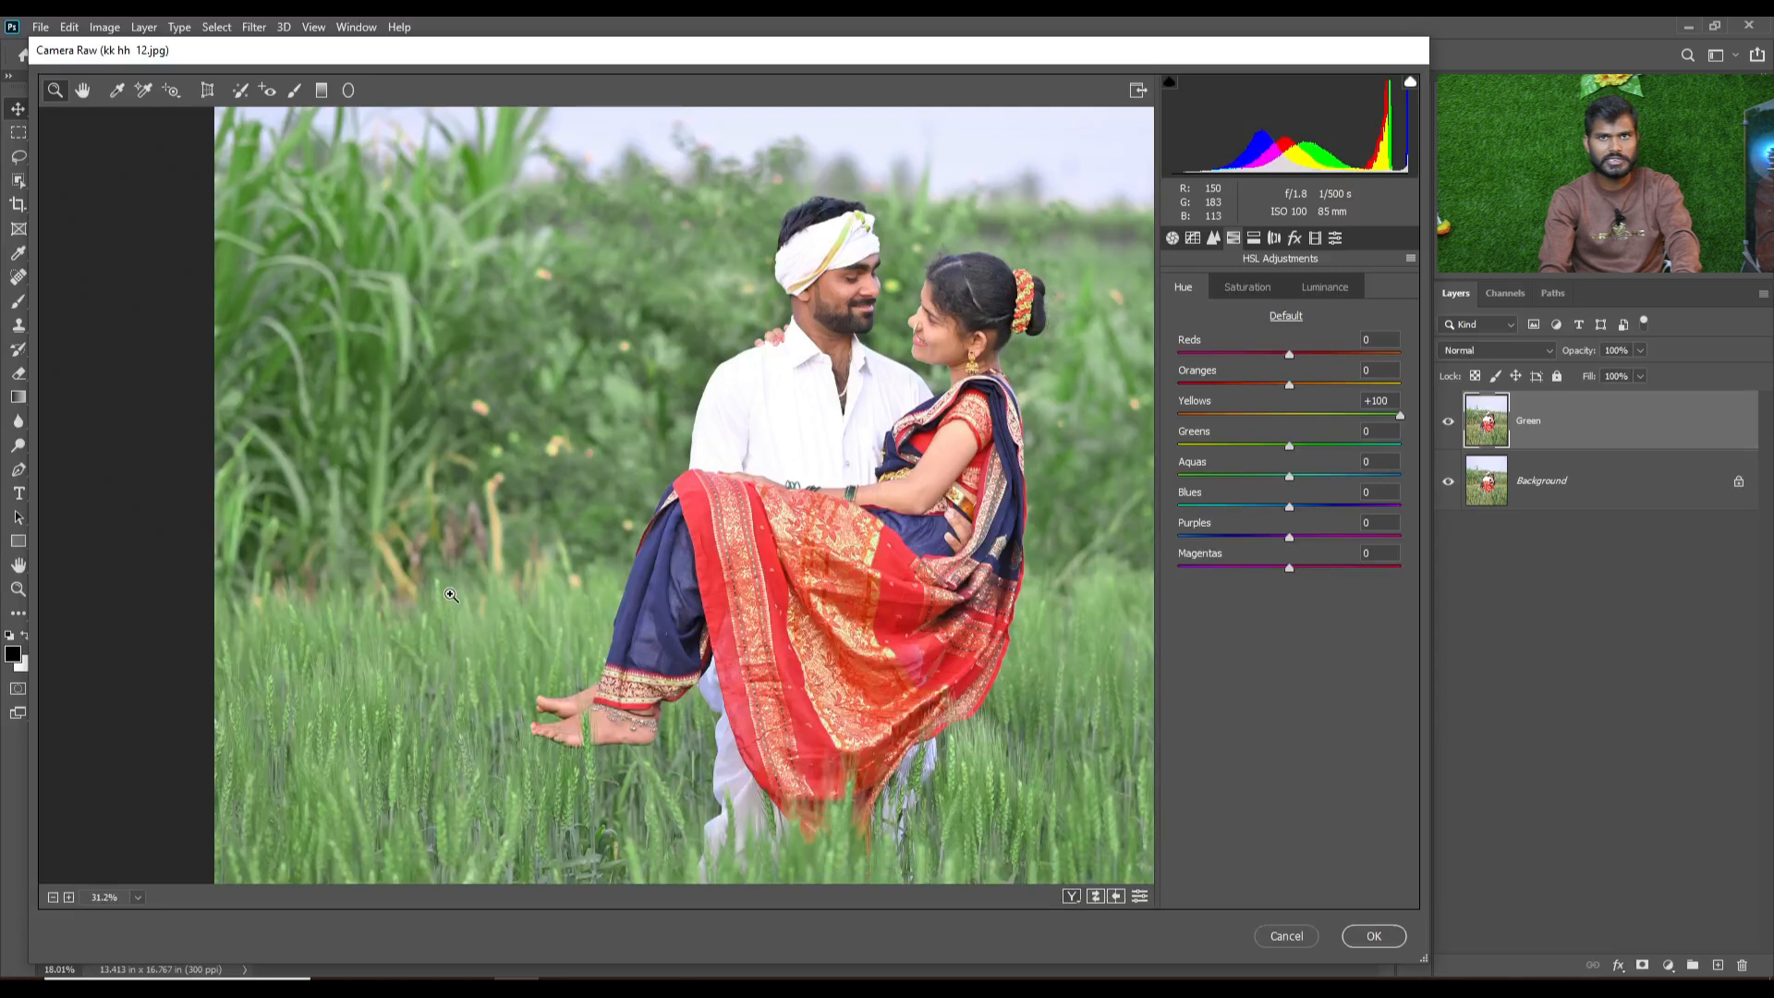
scroll(451, 594, up, 1)
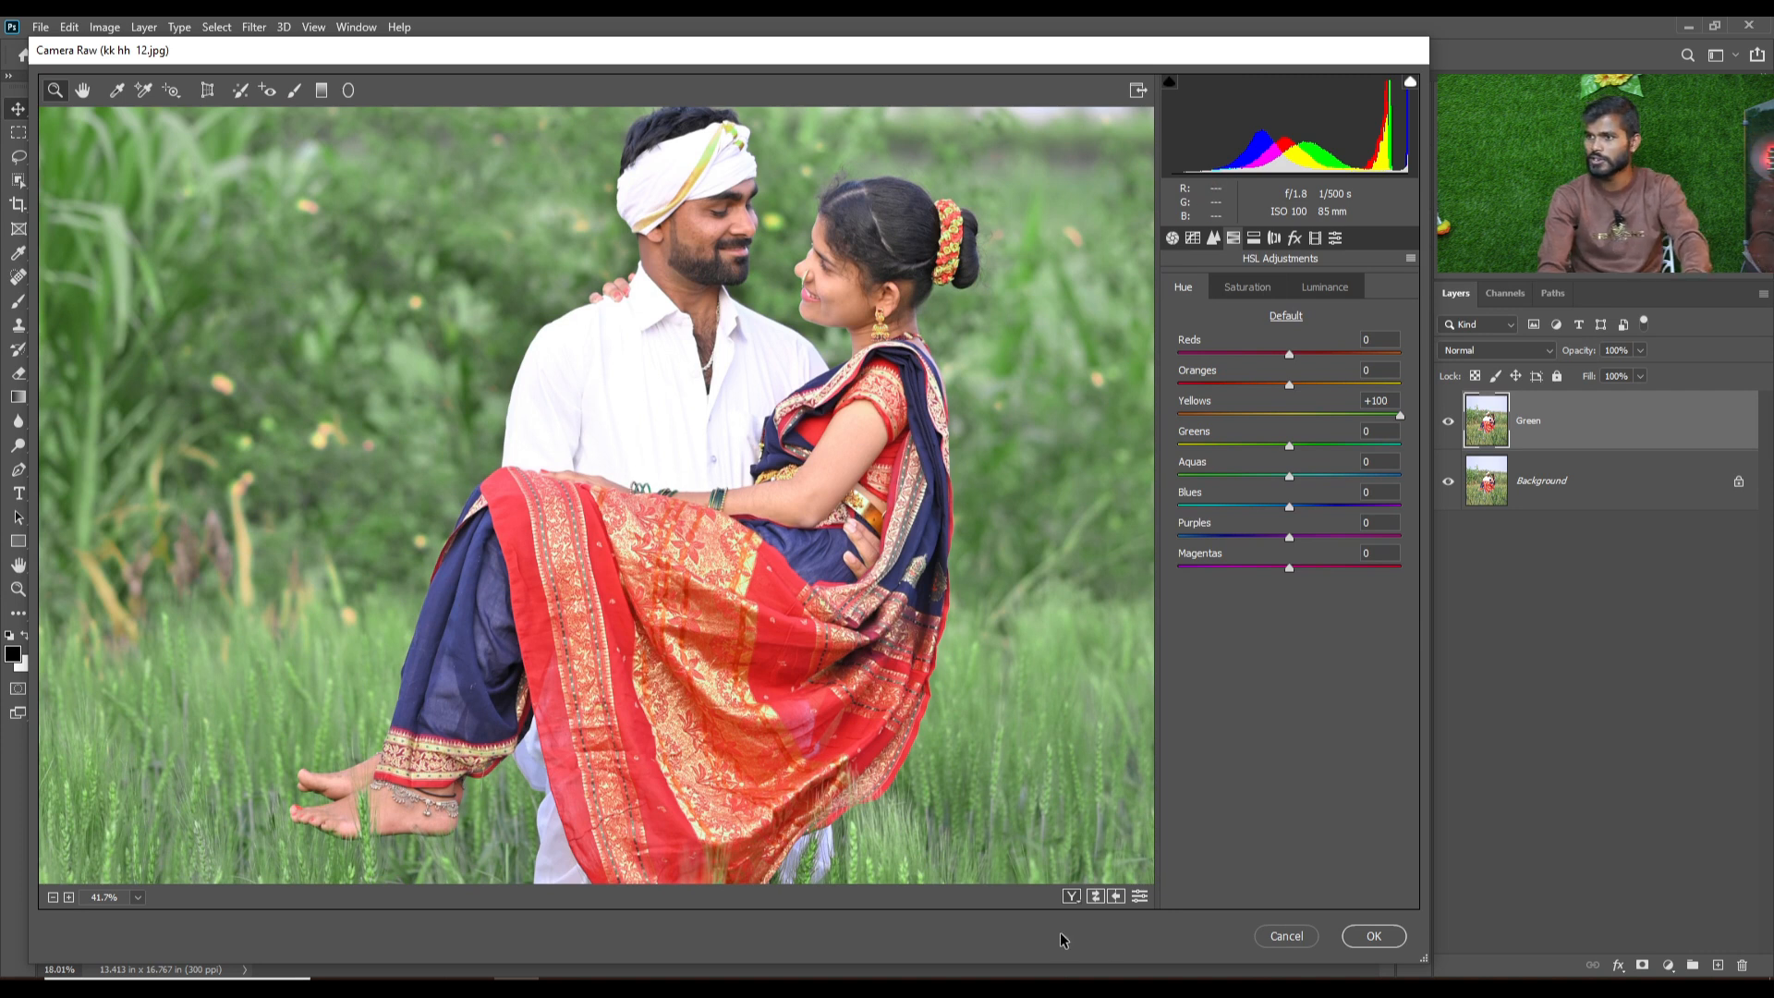
scroll(834, 873, down, 1)
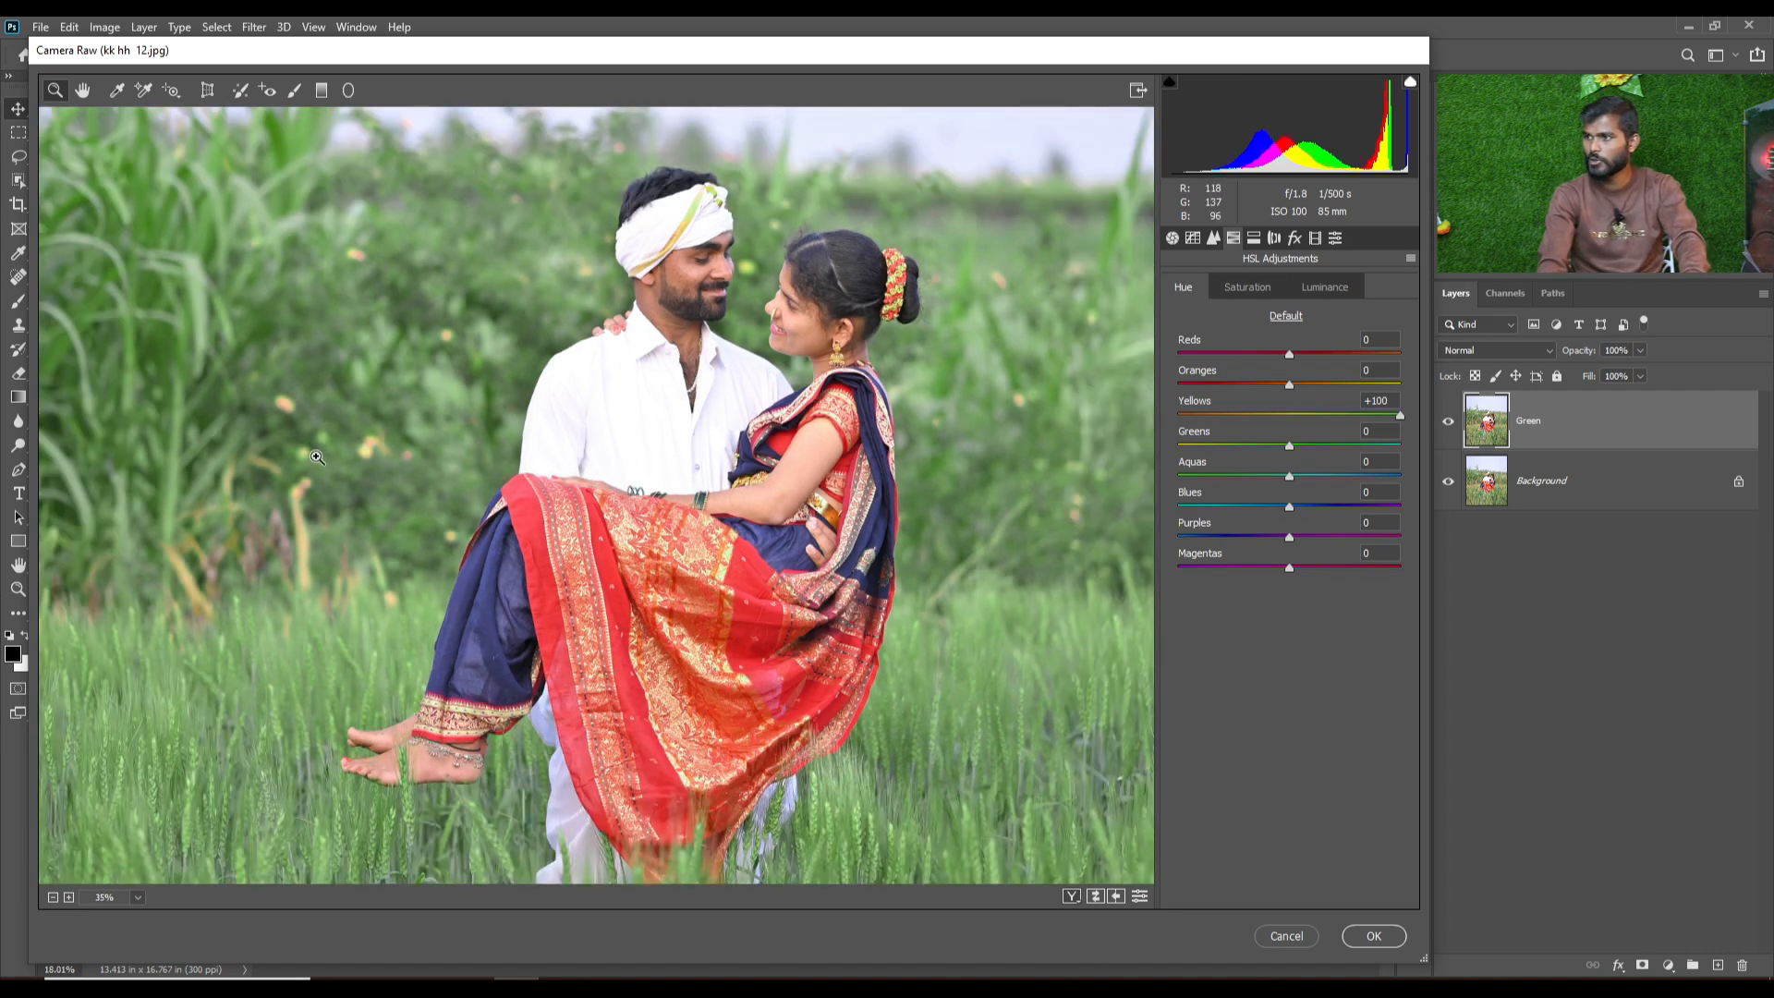
Try the Aquas hue at +100, settle on -100, and fit the whole photo in view.
drag(1380, 477, 1444, 479)
click(1447, 482)
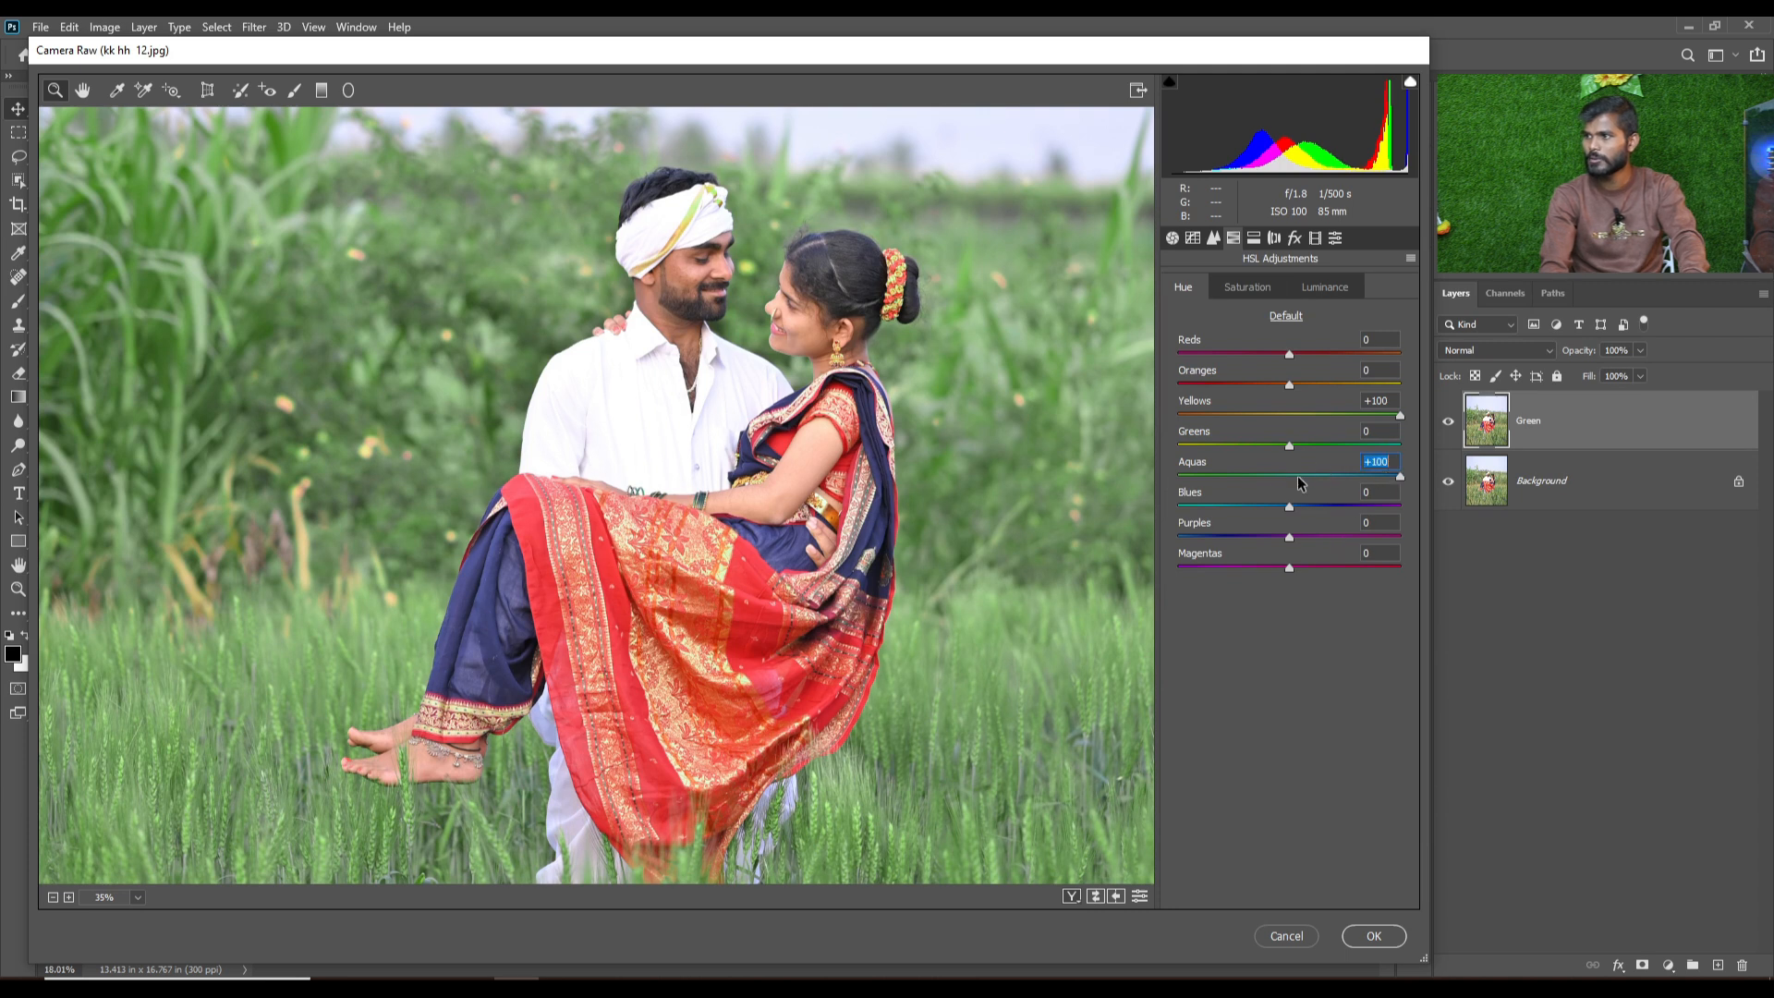
drag(1250, 475, 1150, 478)
key(ctrl+0)
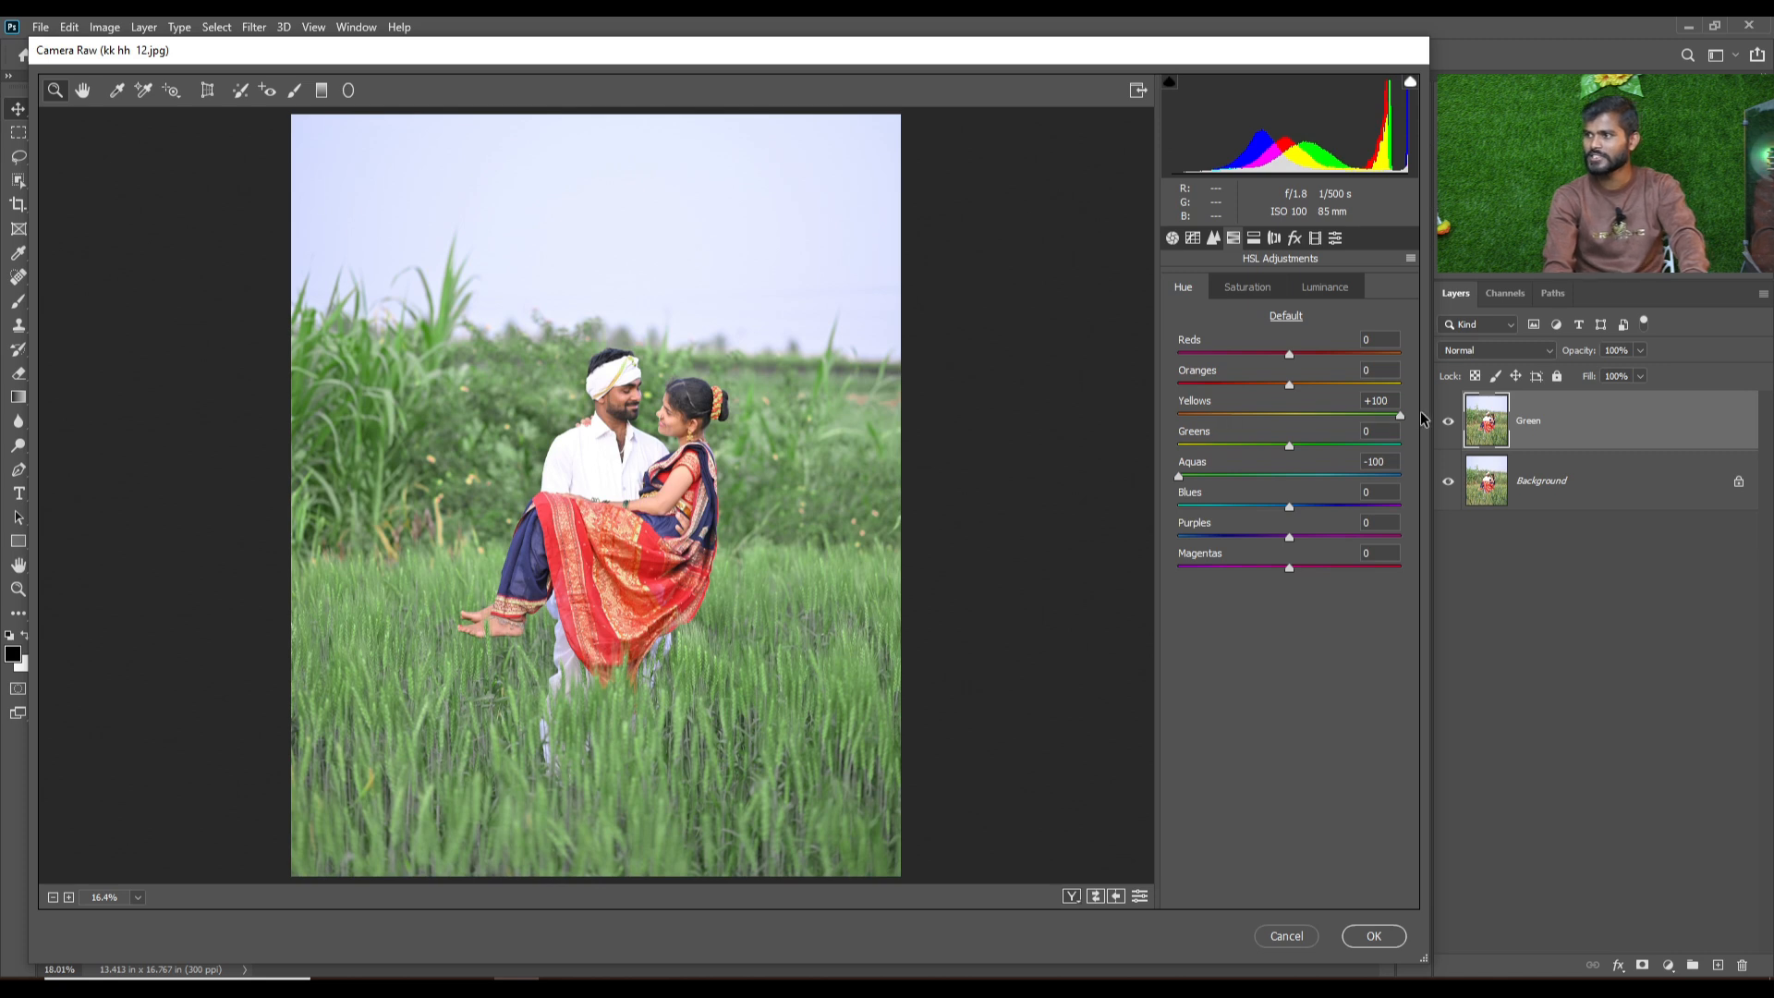
Try the Reds and Blues saturation at +100 to intensify the colours of the woman's sari.
click(1249, 285)
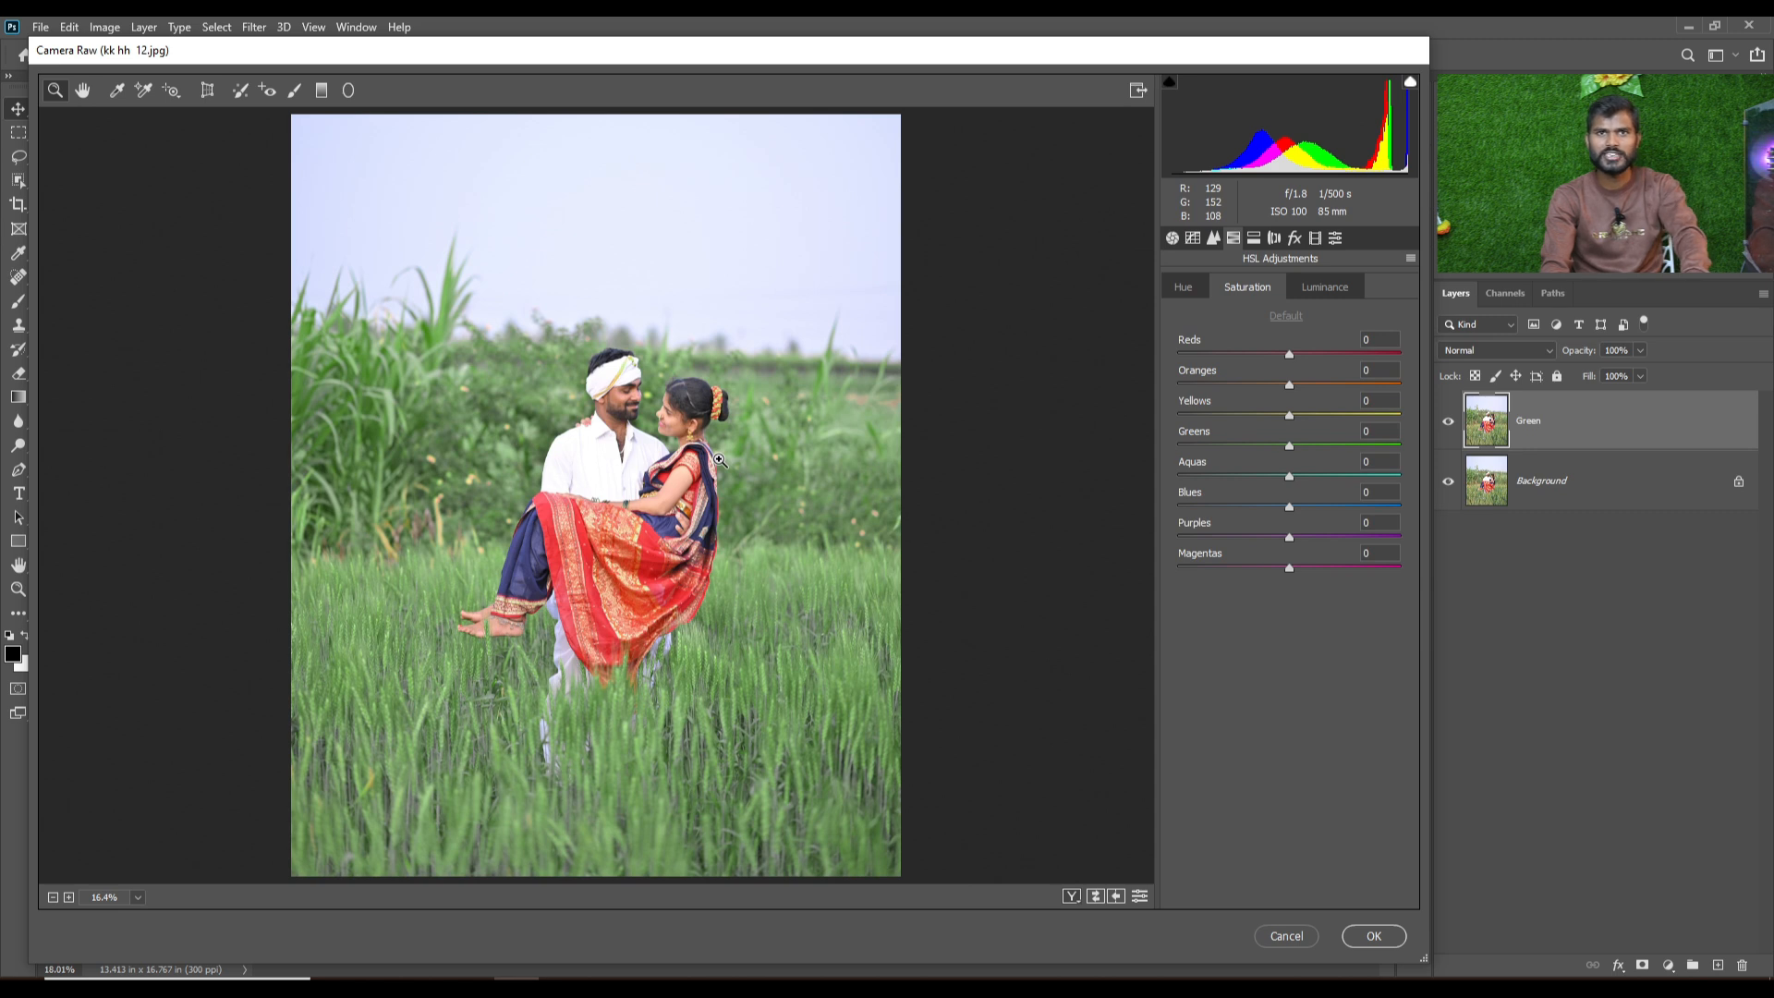
scroll(636, 492, up, 5)
scroll(636, 492, up, 2)
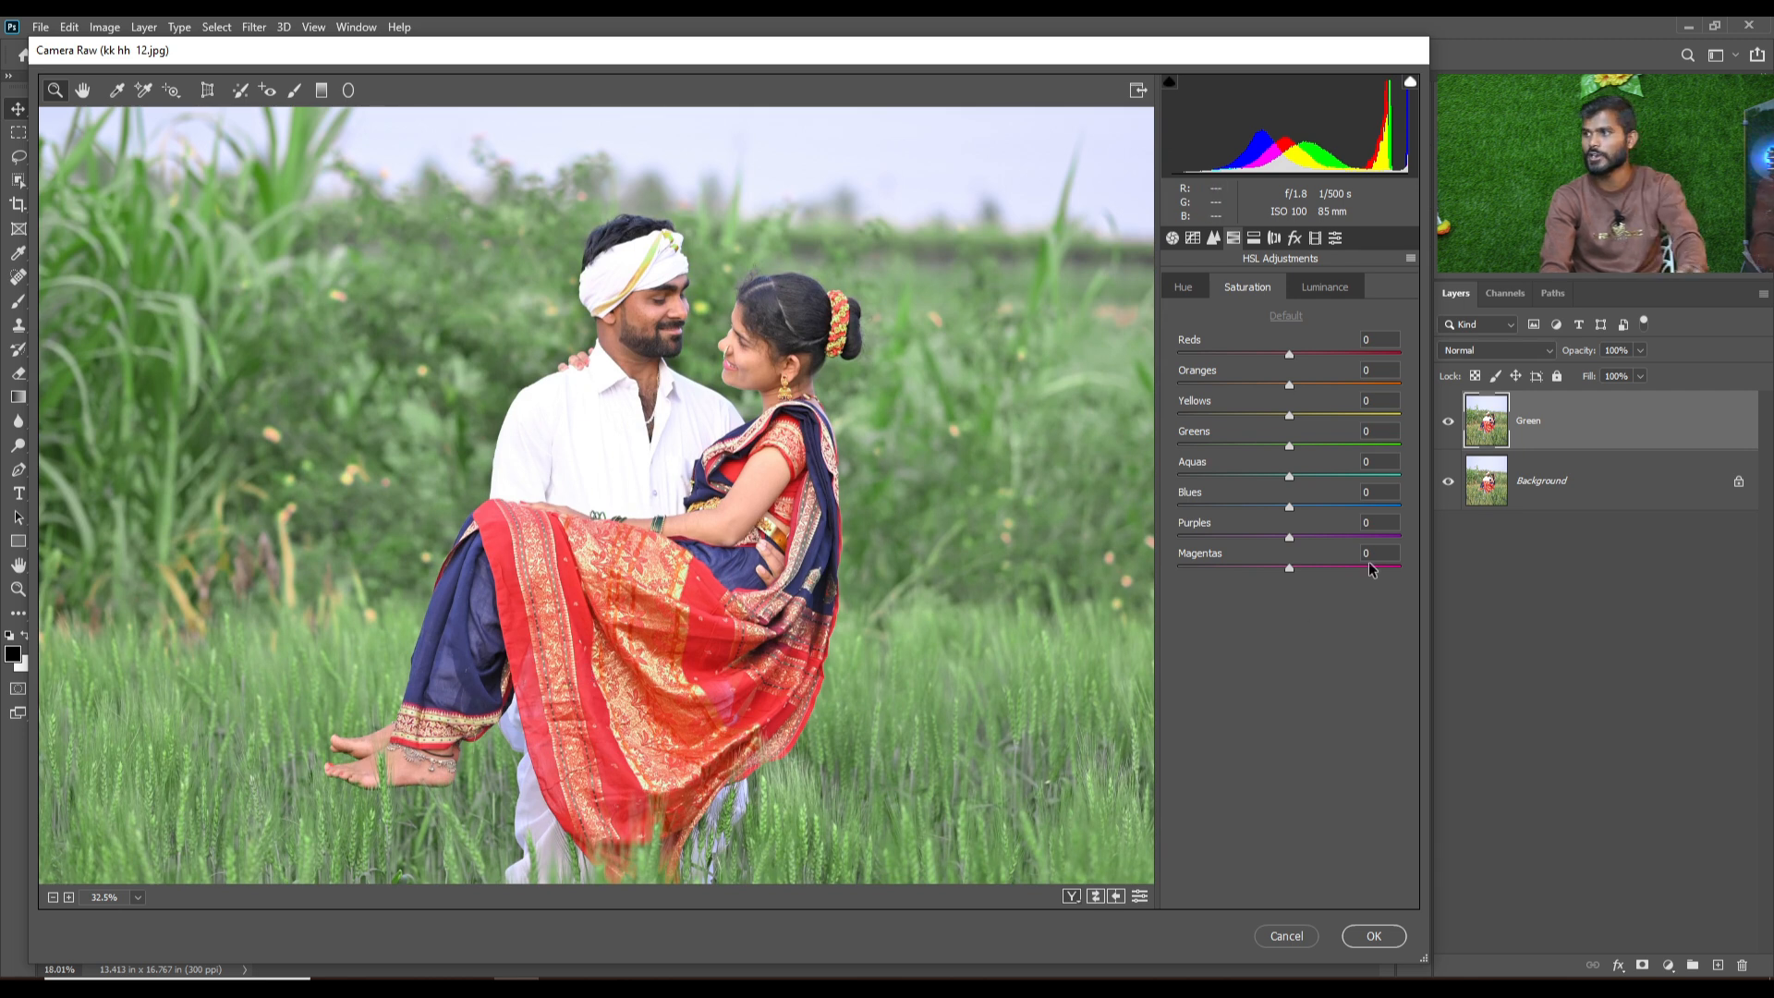
drag(1289, 355, 1521, 379)
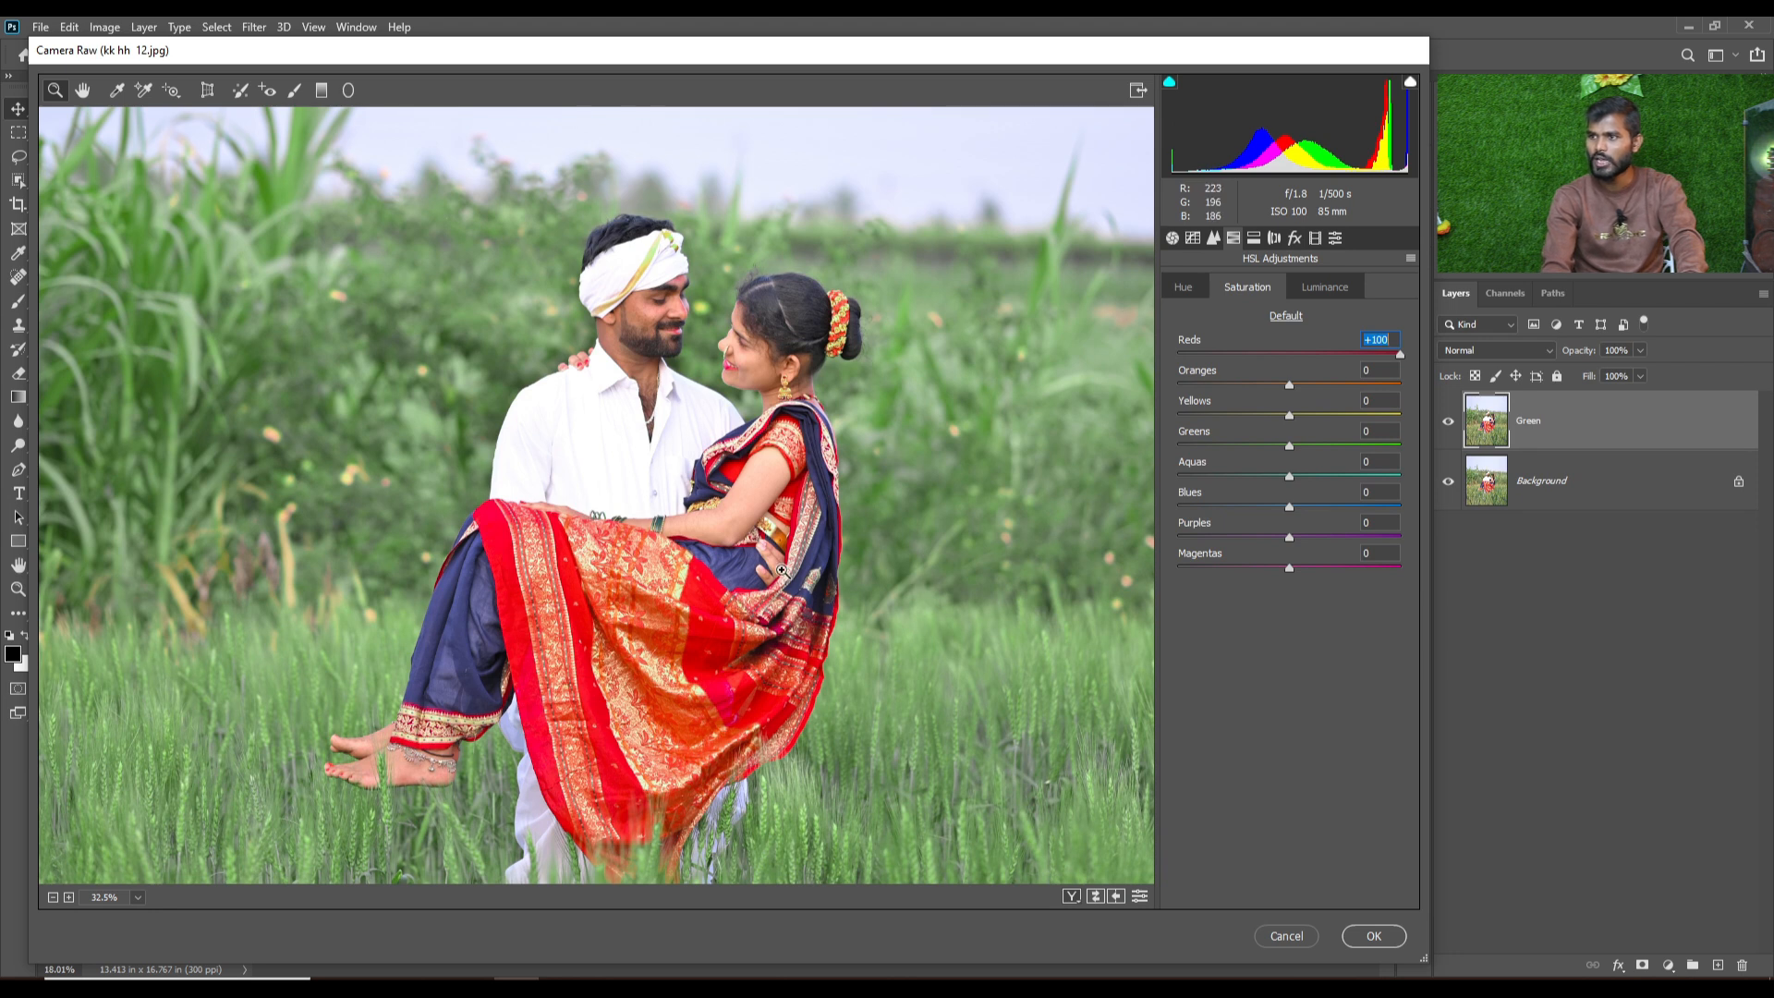
scroll(777, 570, up, 2)
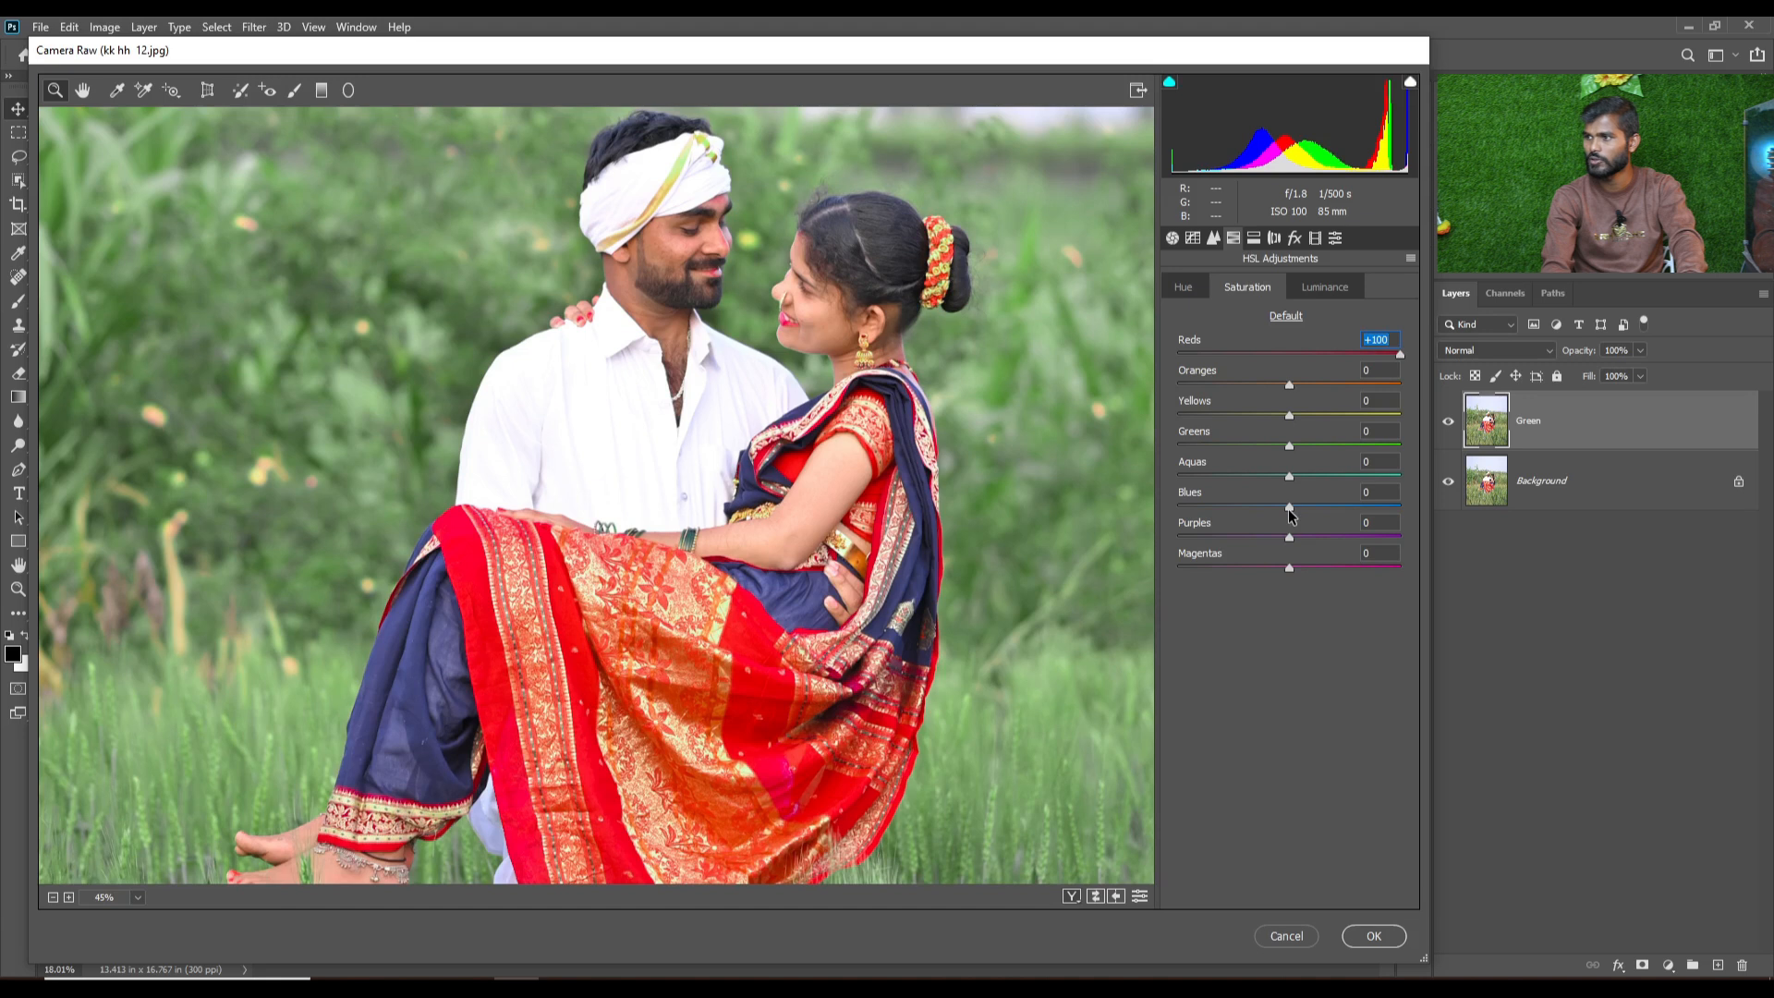
drag(1289, 506, 1548, 541)
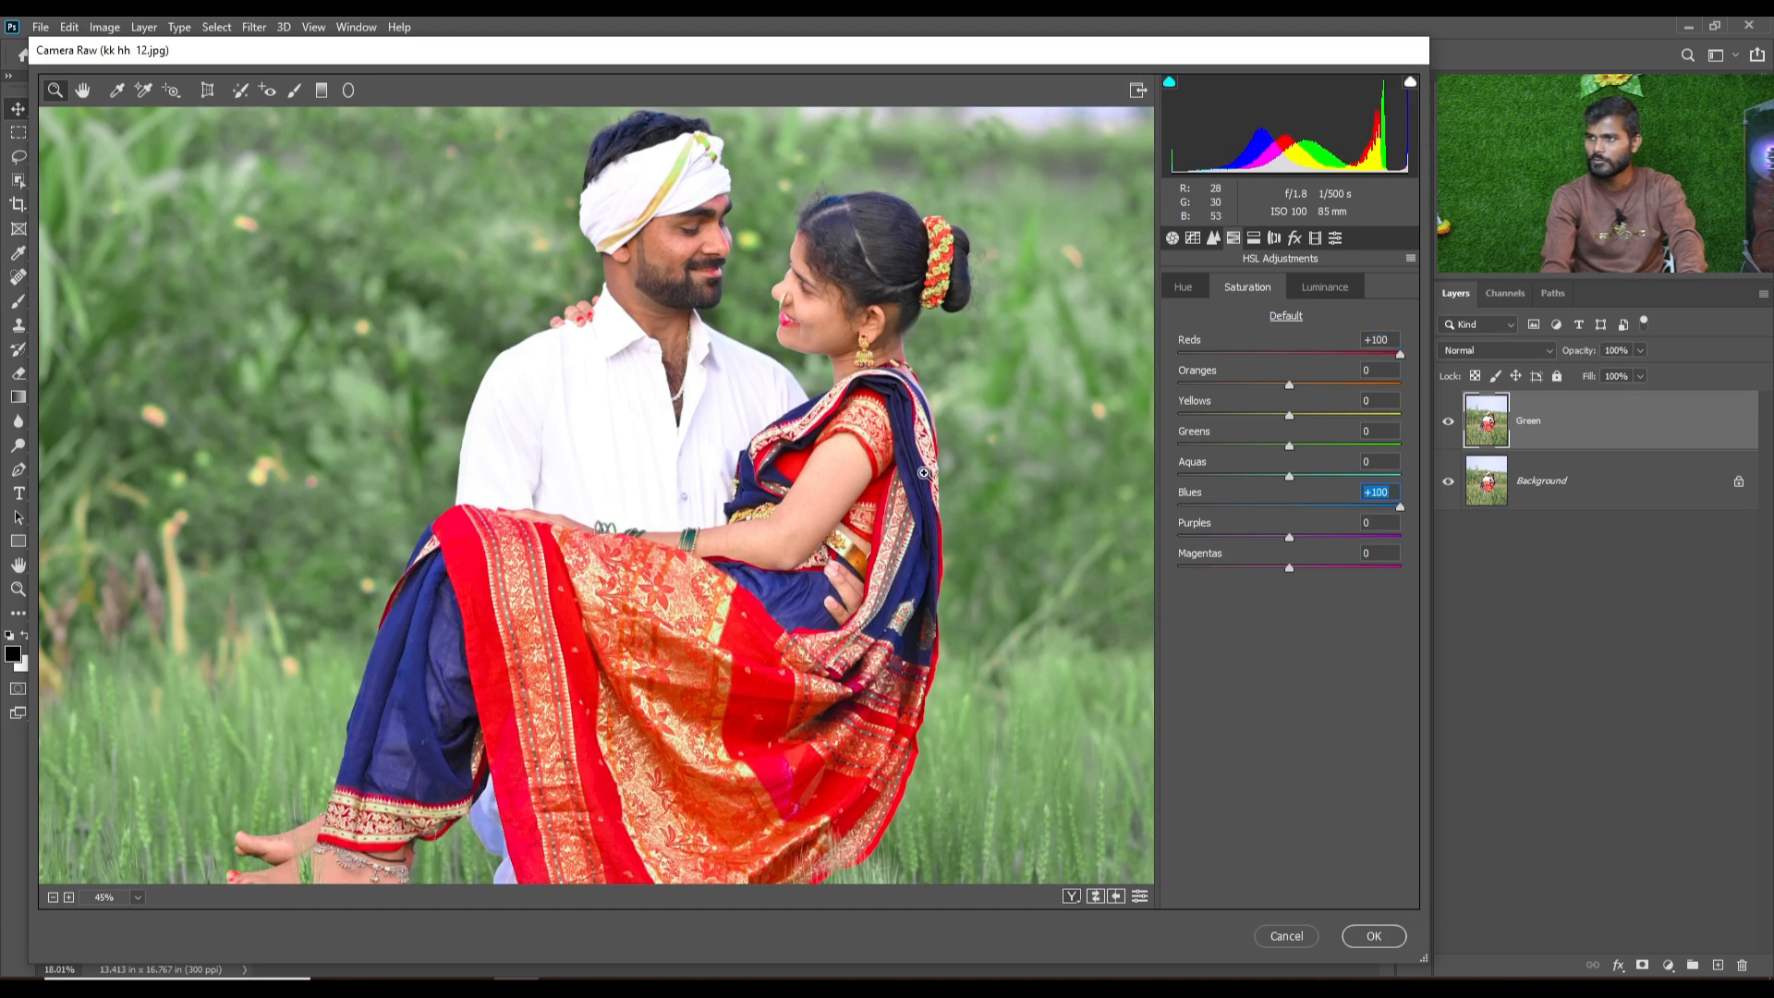
scroll(913, 545, down, 1)
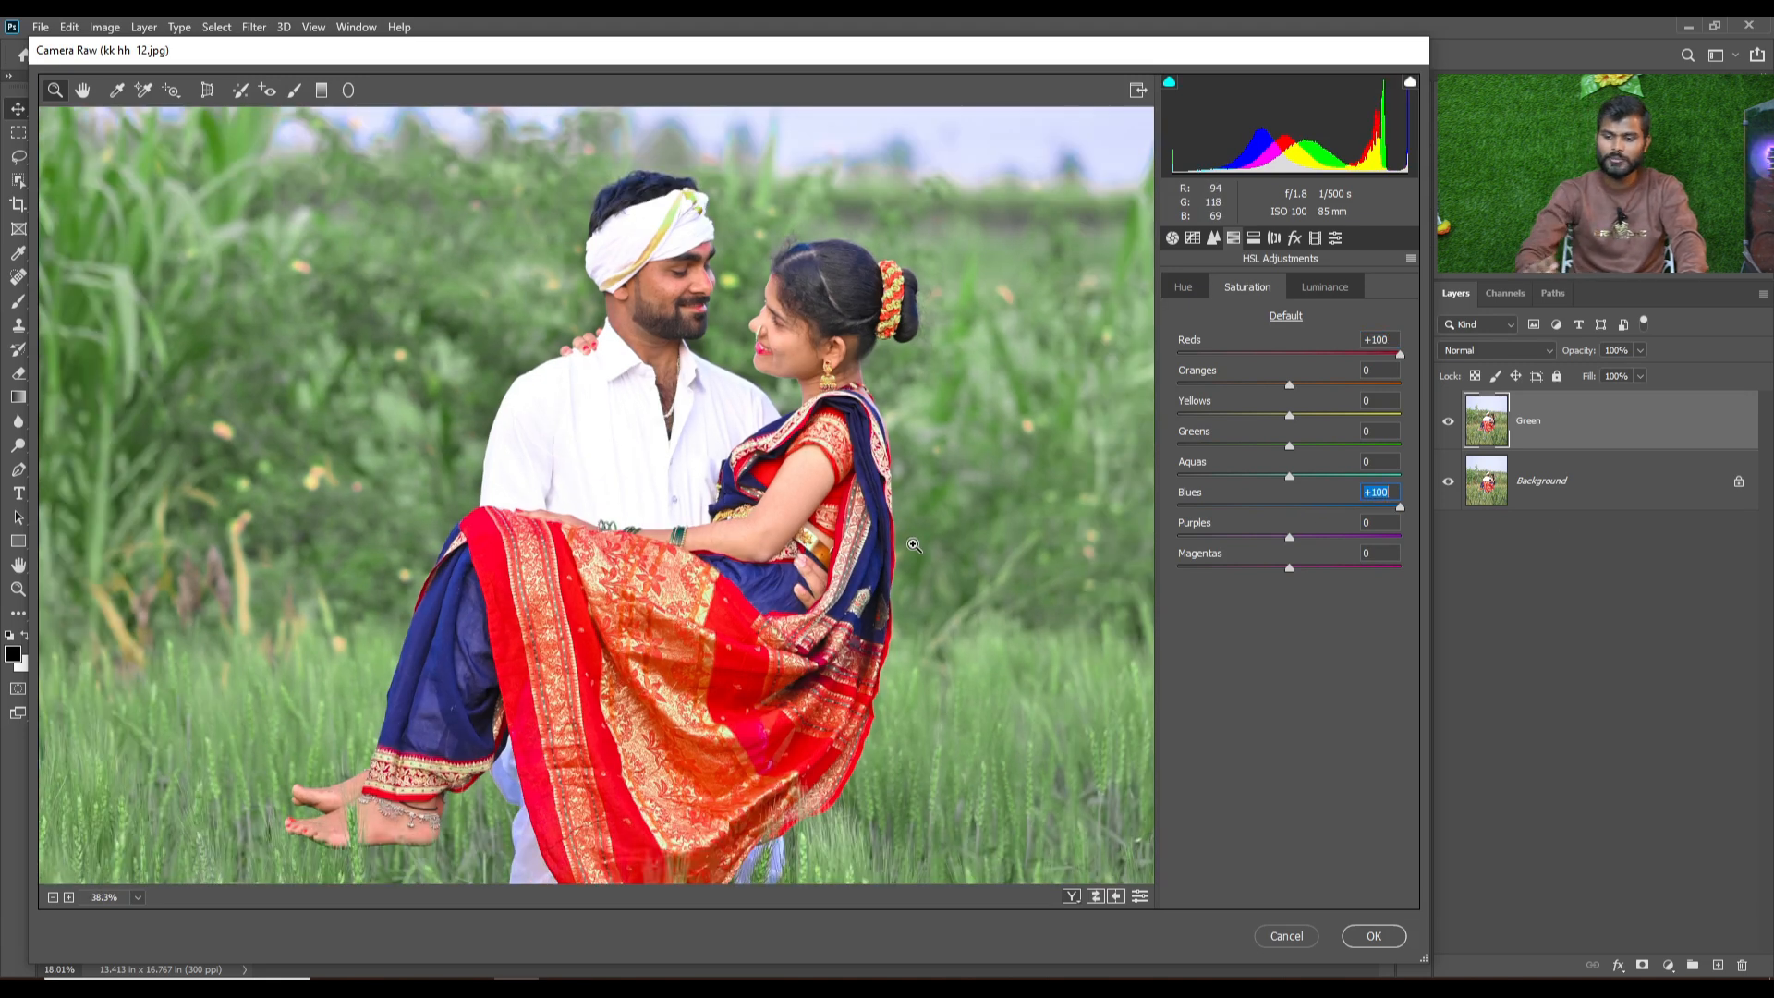
scroll(912, 545, down, 4)
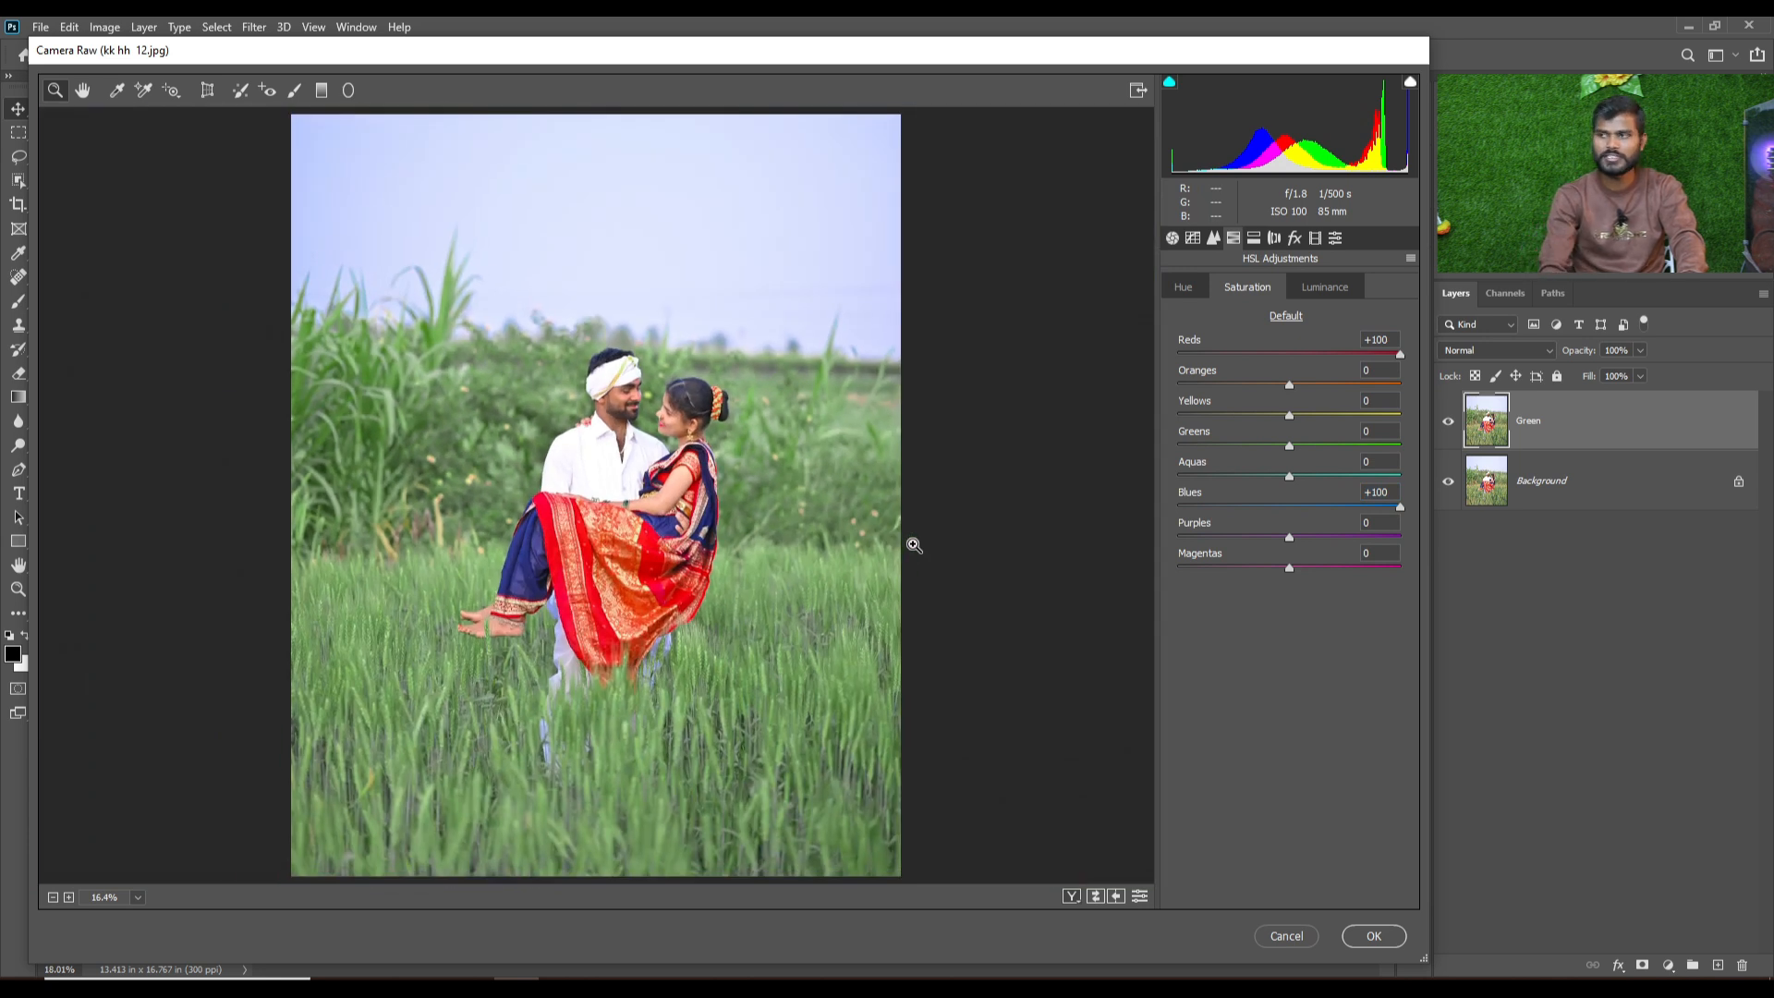
Reset the Reds and Blues saturation to 0.
click(1395, 340)
text(0)
click(1386, 491)
text(0)
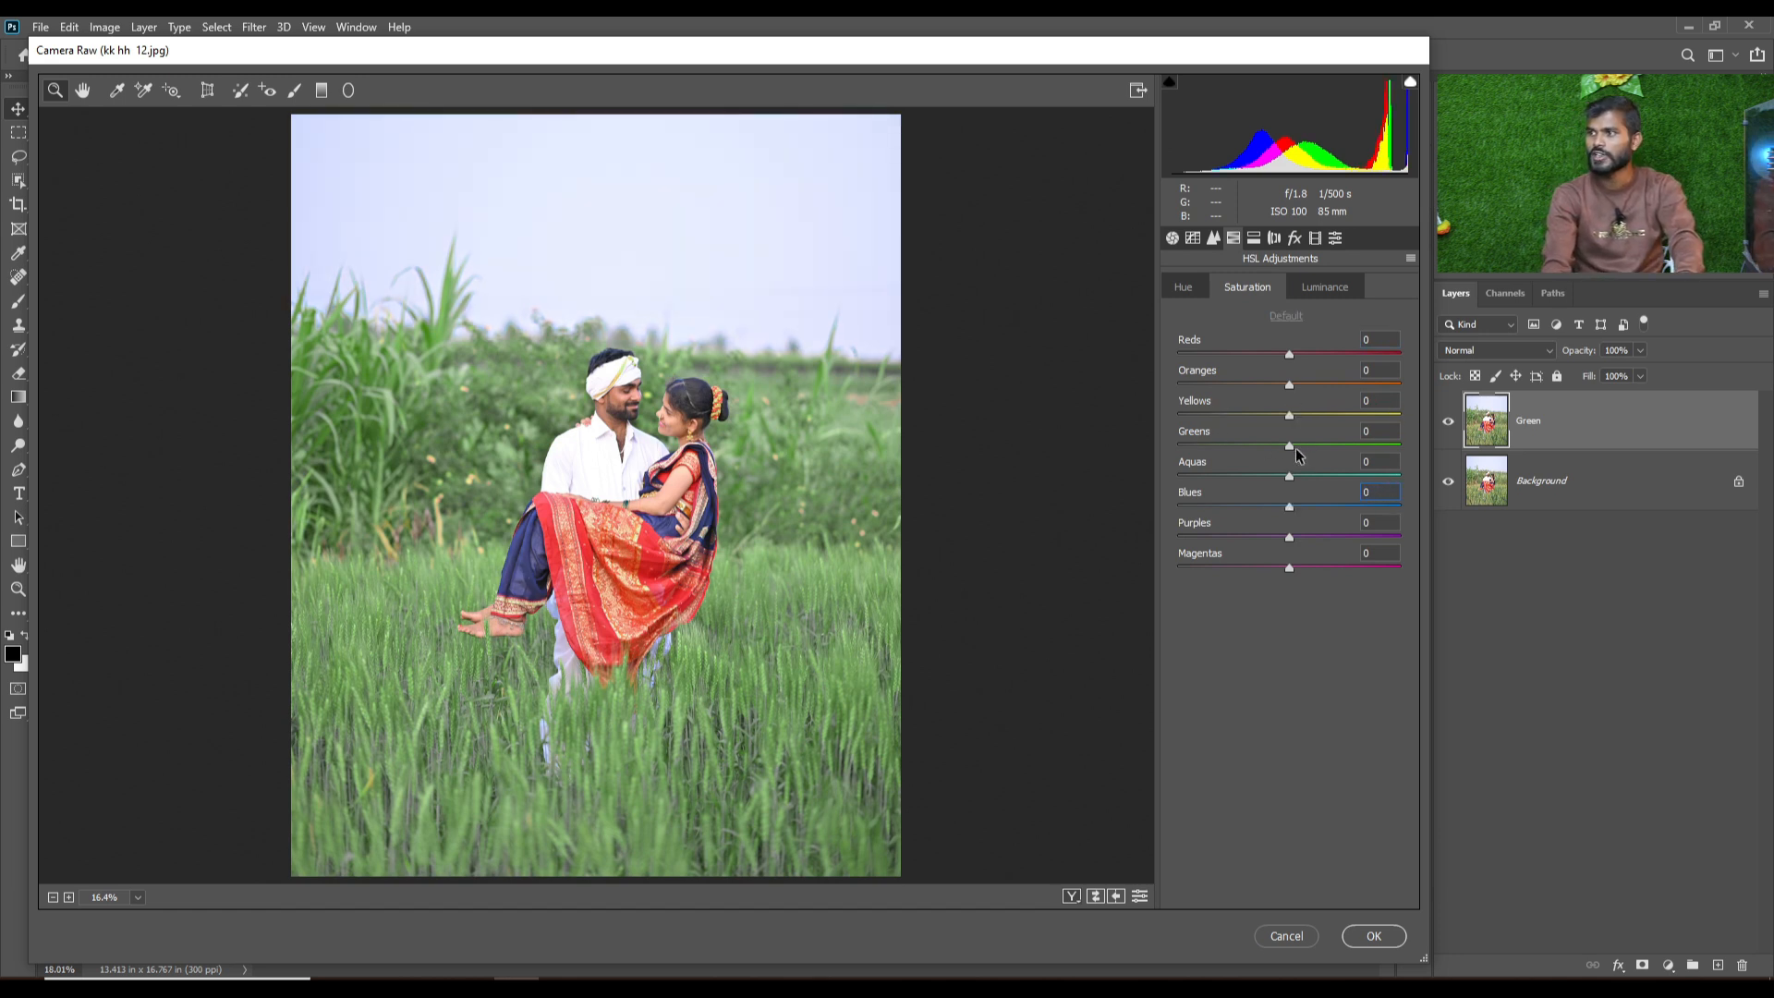
Set the Greens saturation to +100 to make the grass and plants more vivid, and check the foliage.
drag(1295, 447, 1443, 451)
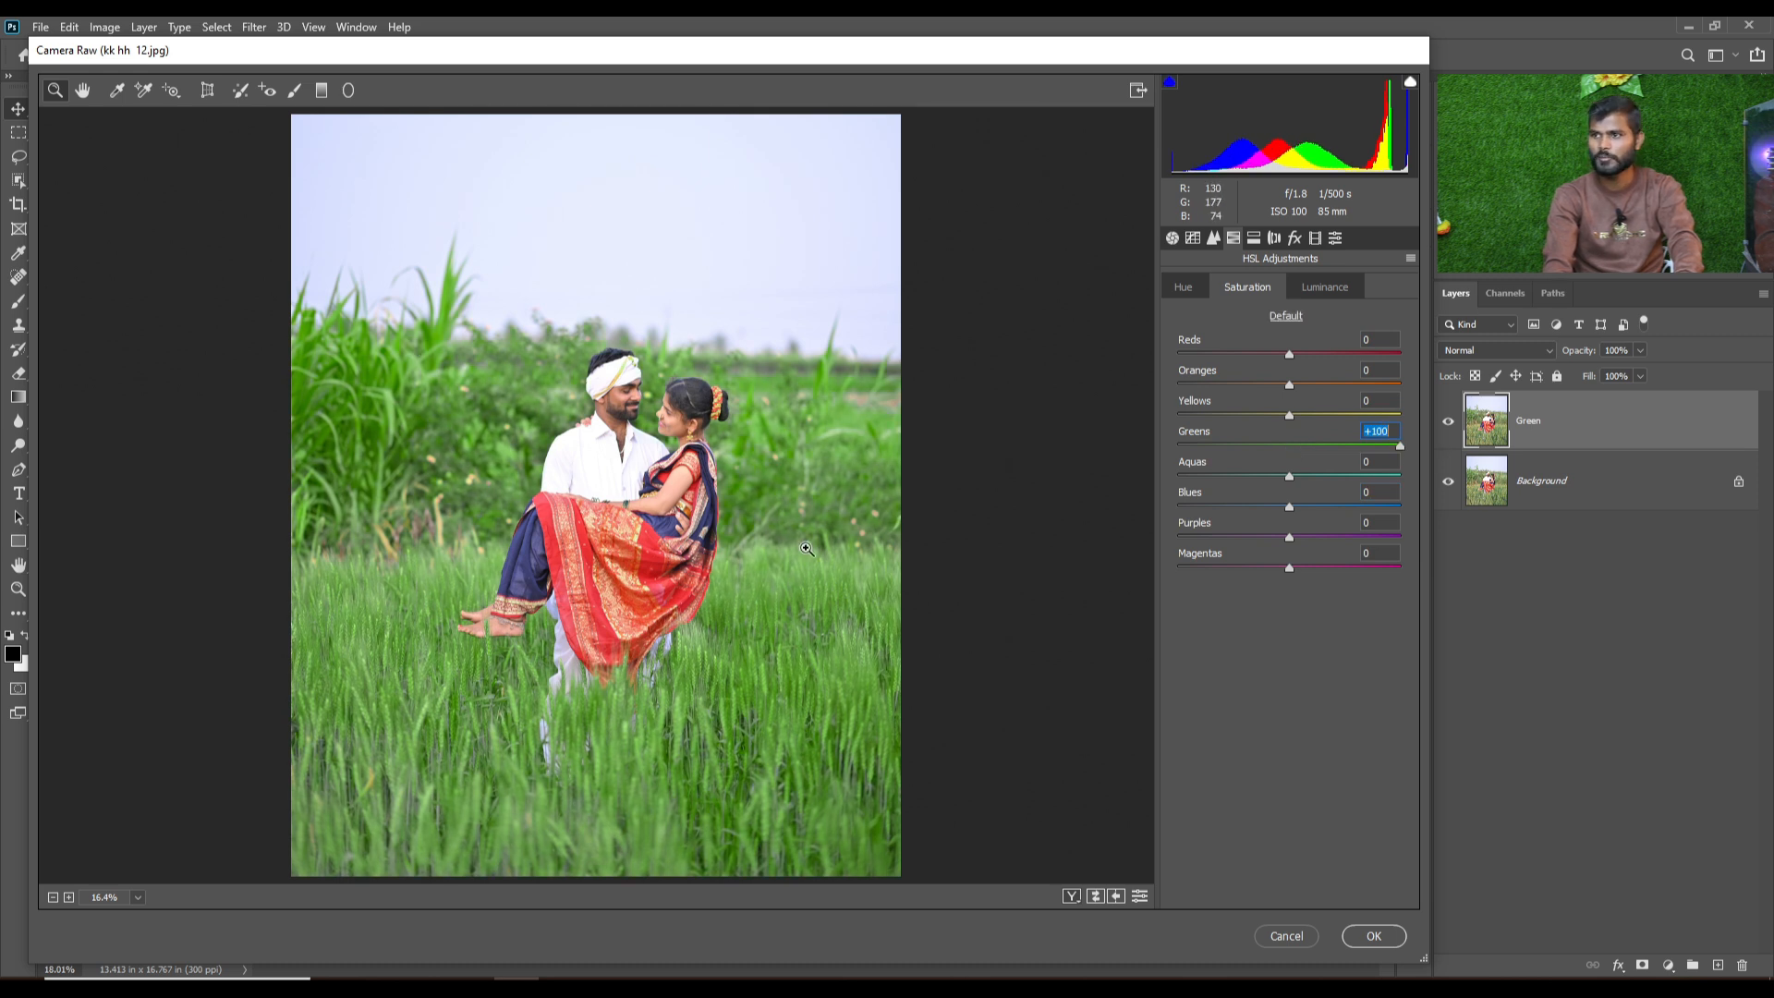
scroll(409, 507, up, 2)
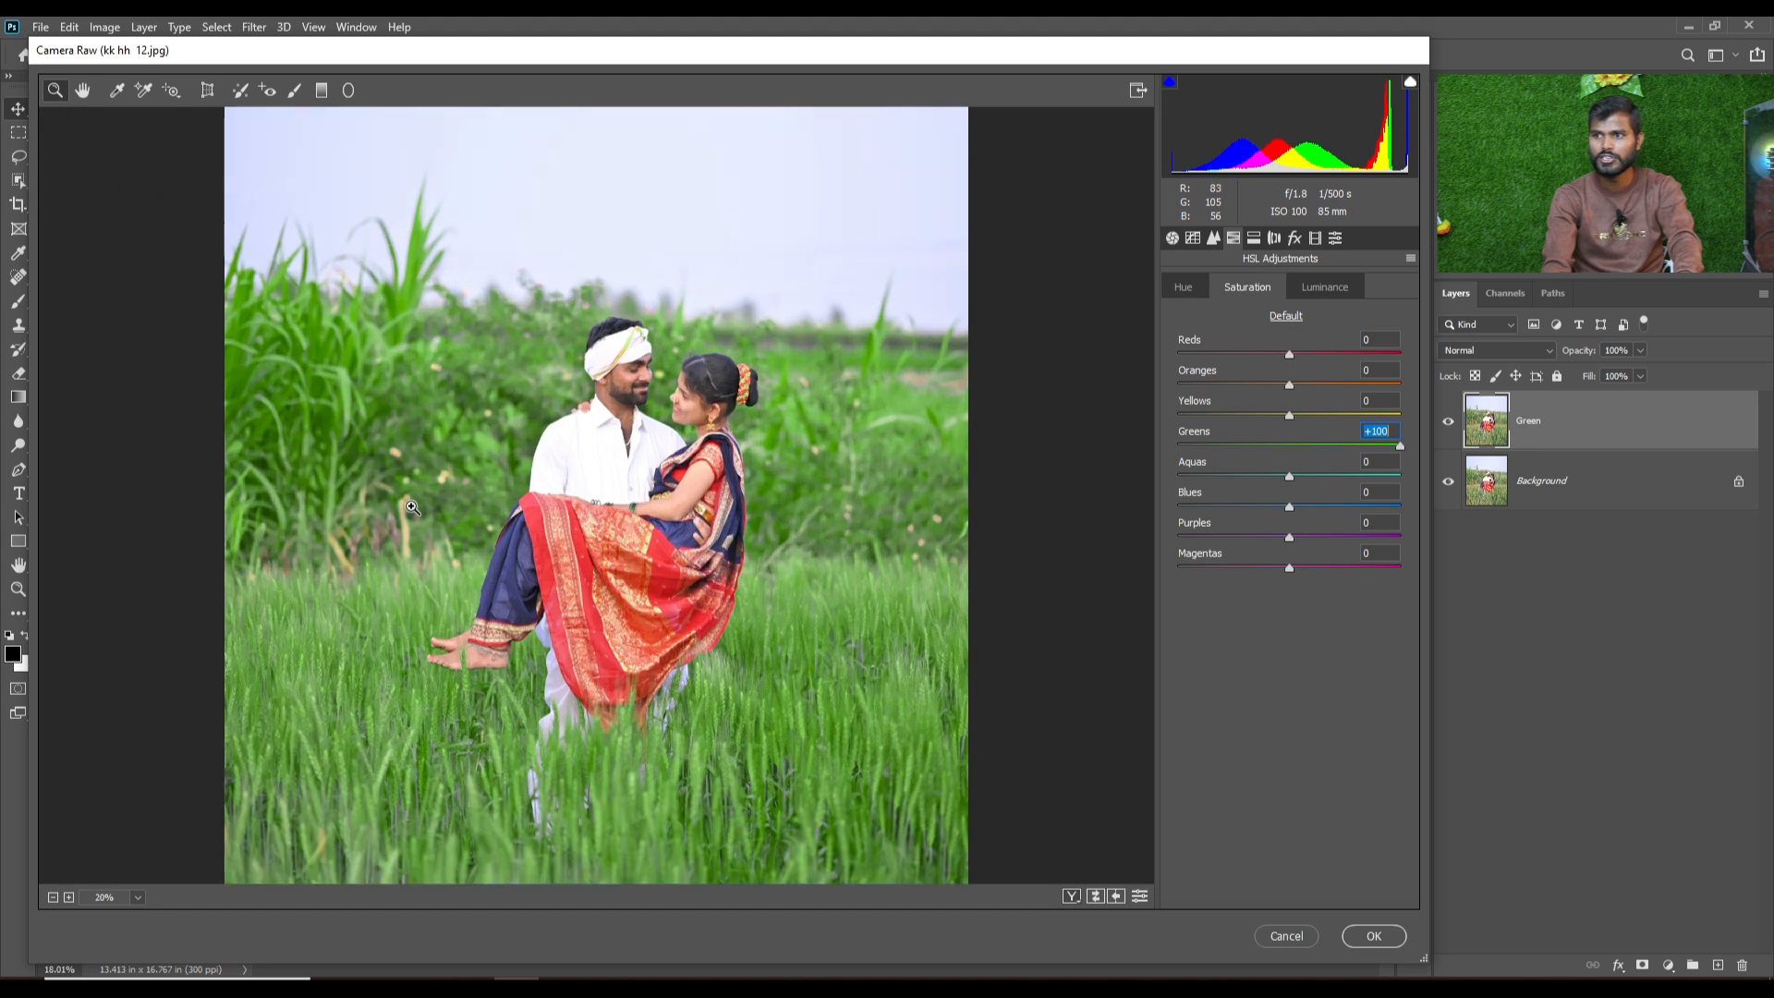
scroll(409, 507, down, 1)
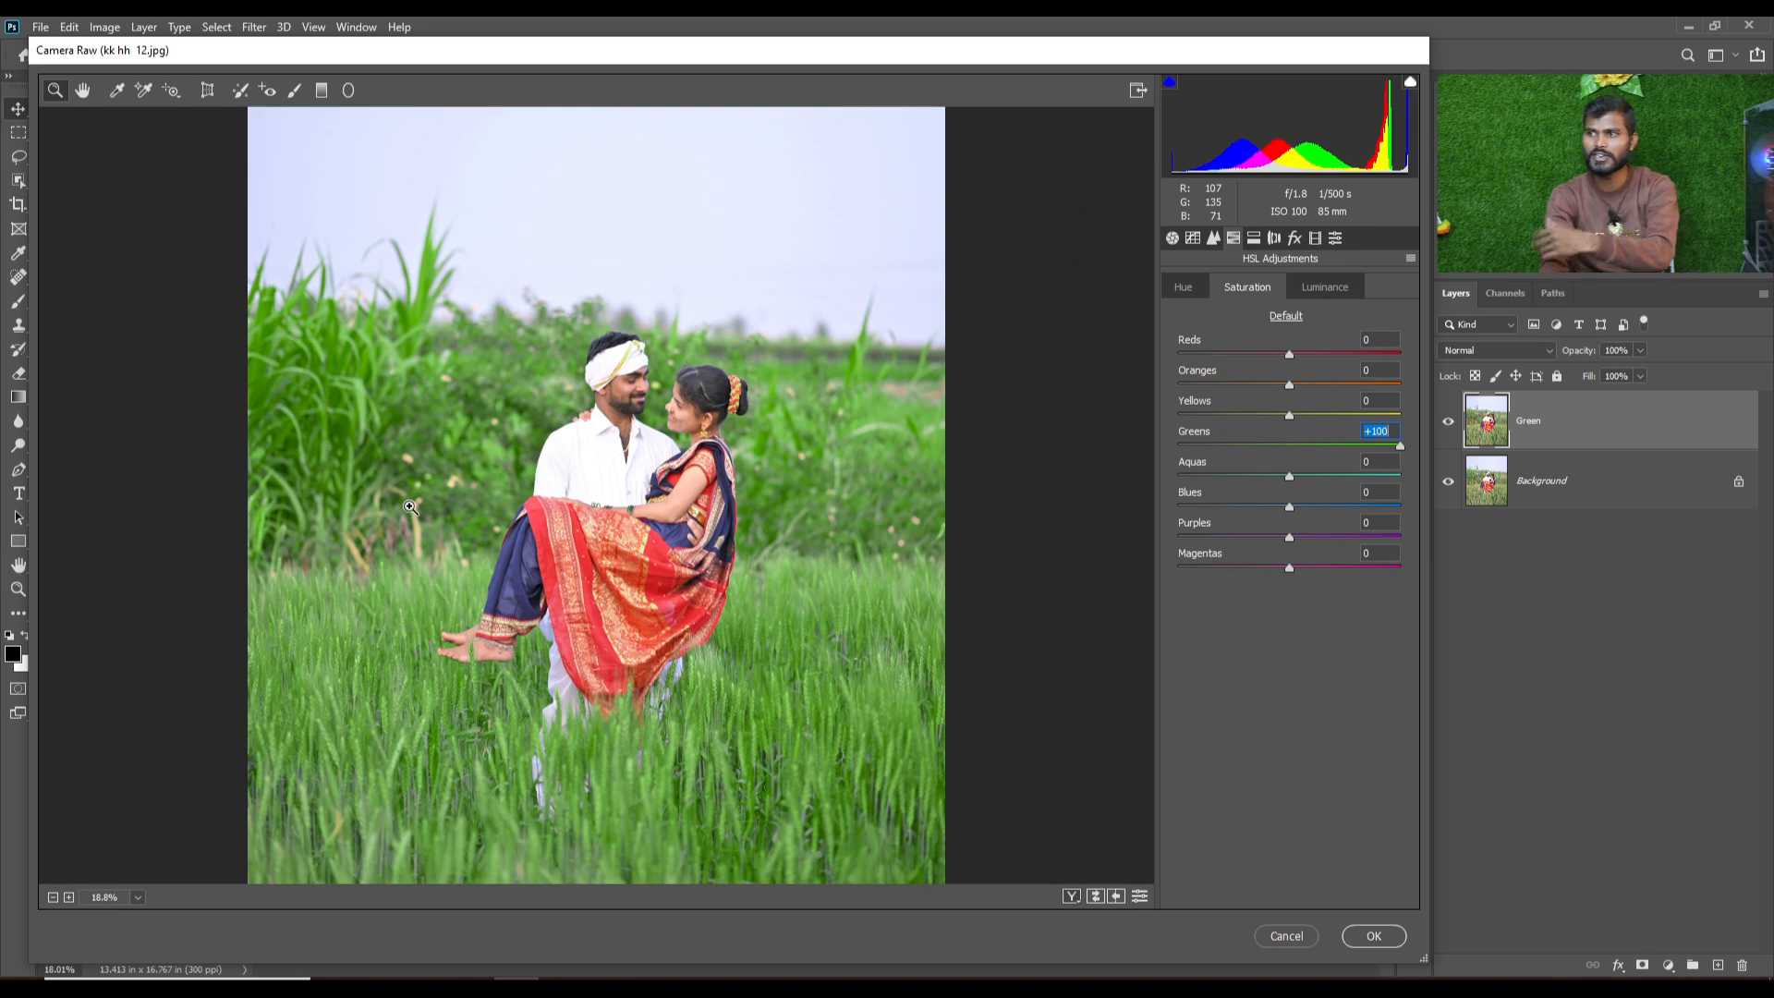
scroll(164, 373, down, 1)
scroll(164, 371, up, 1)
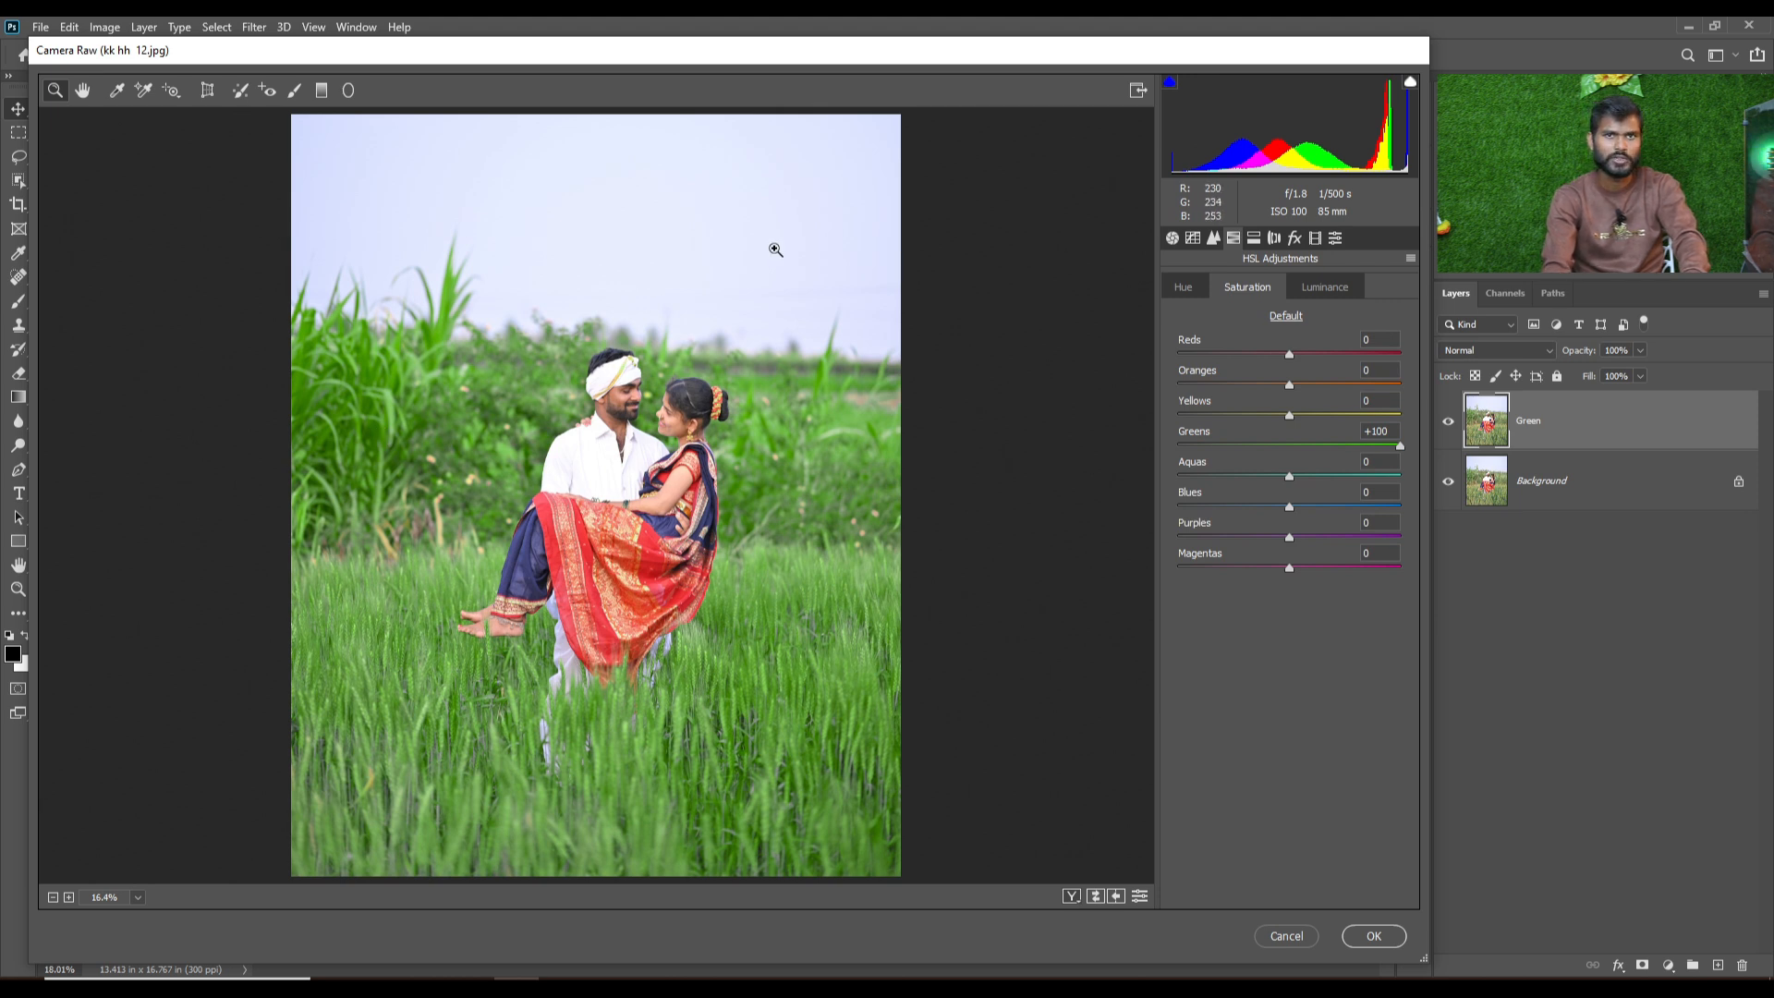
Review the values in the Hue and Saturation adjustments, finishing on the Luminance adjustments.
click(1173, 292)
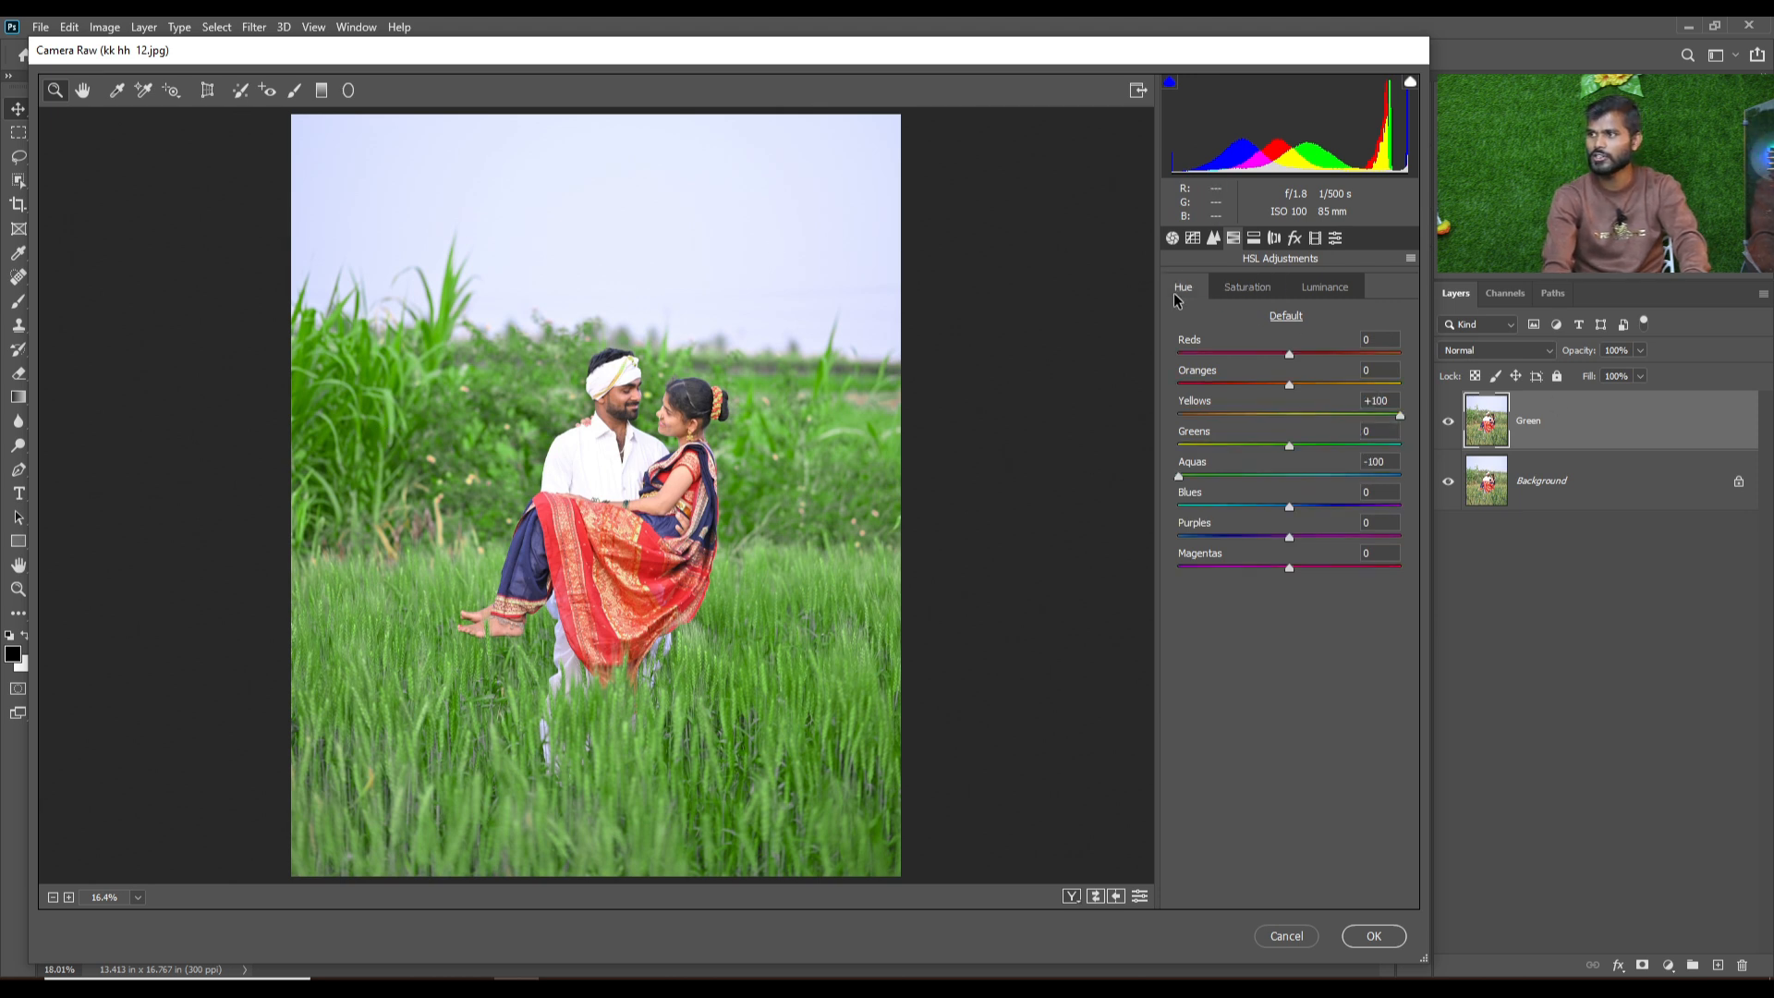
click(1353, 292)
click(1185, 288)
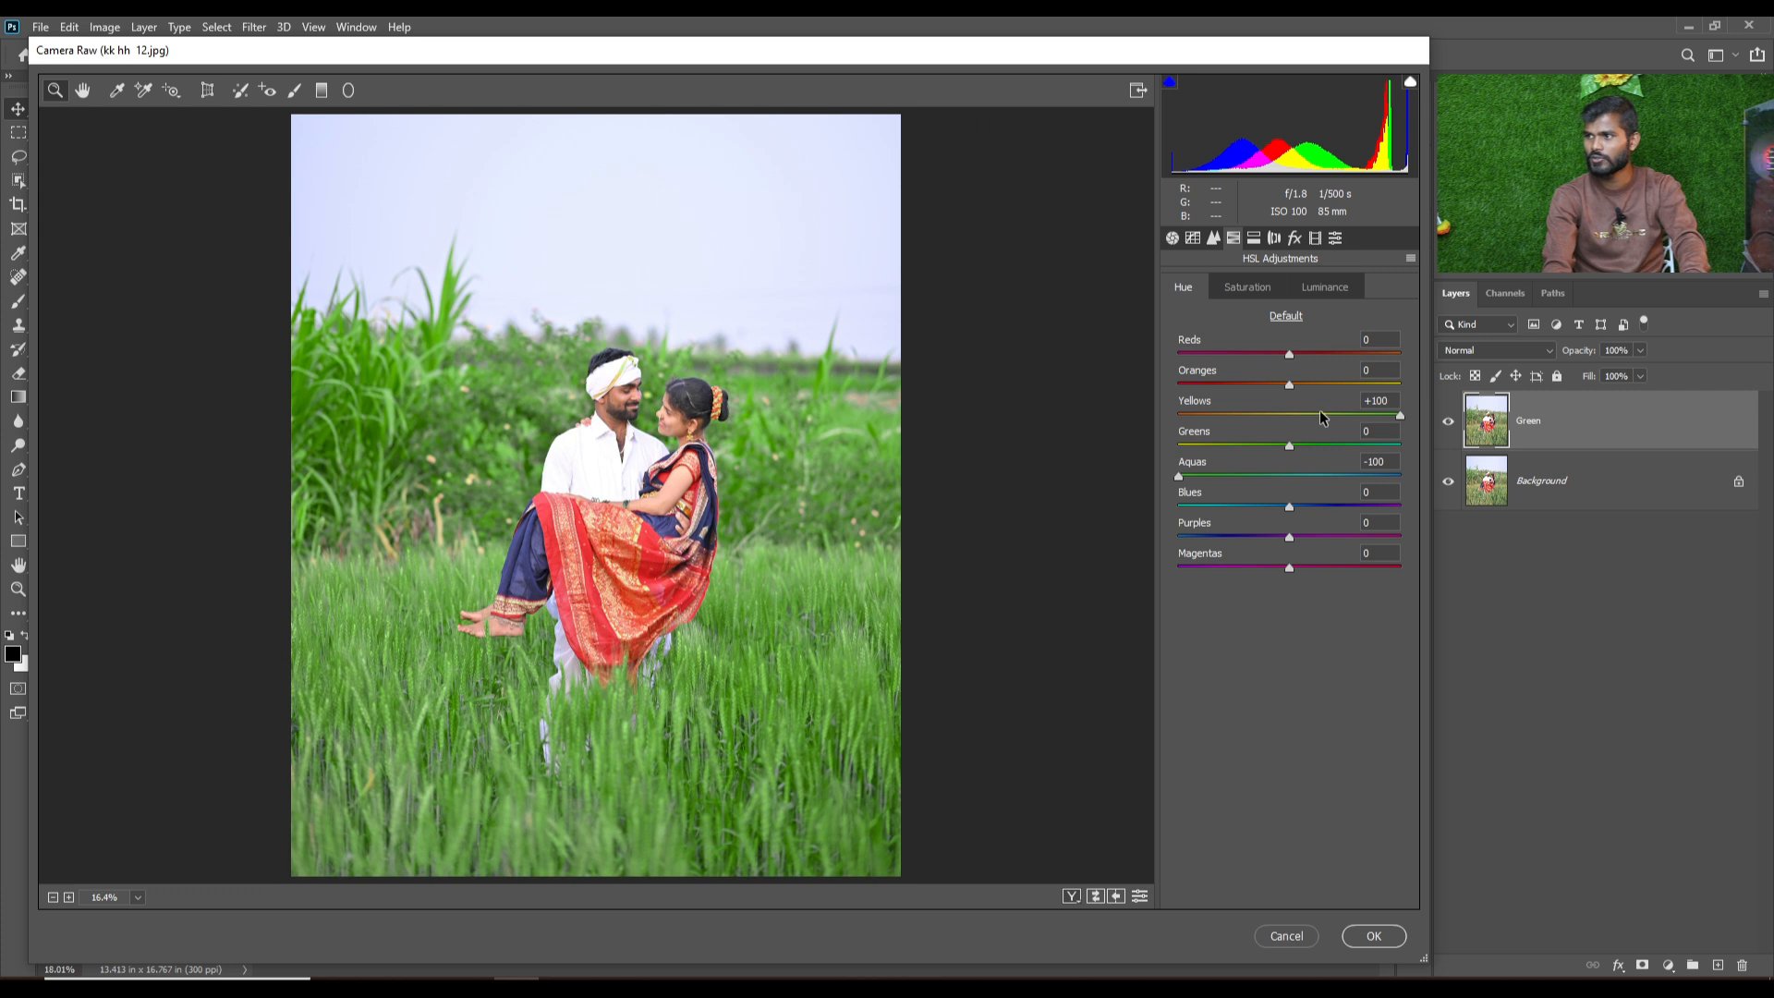
click(1268, 292)
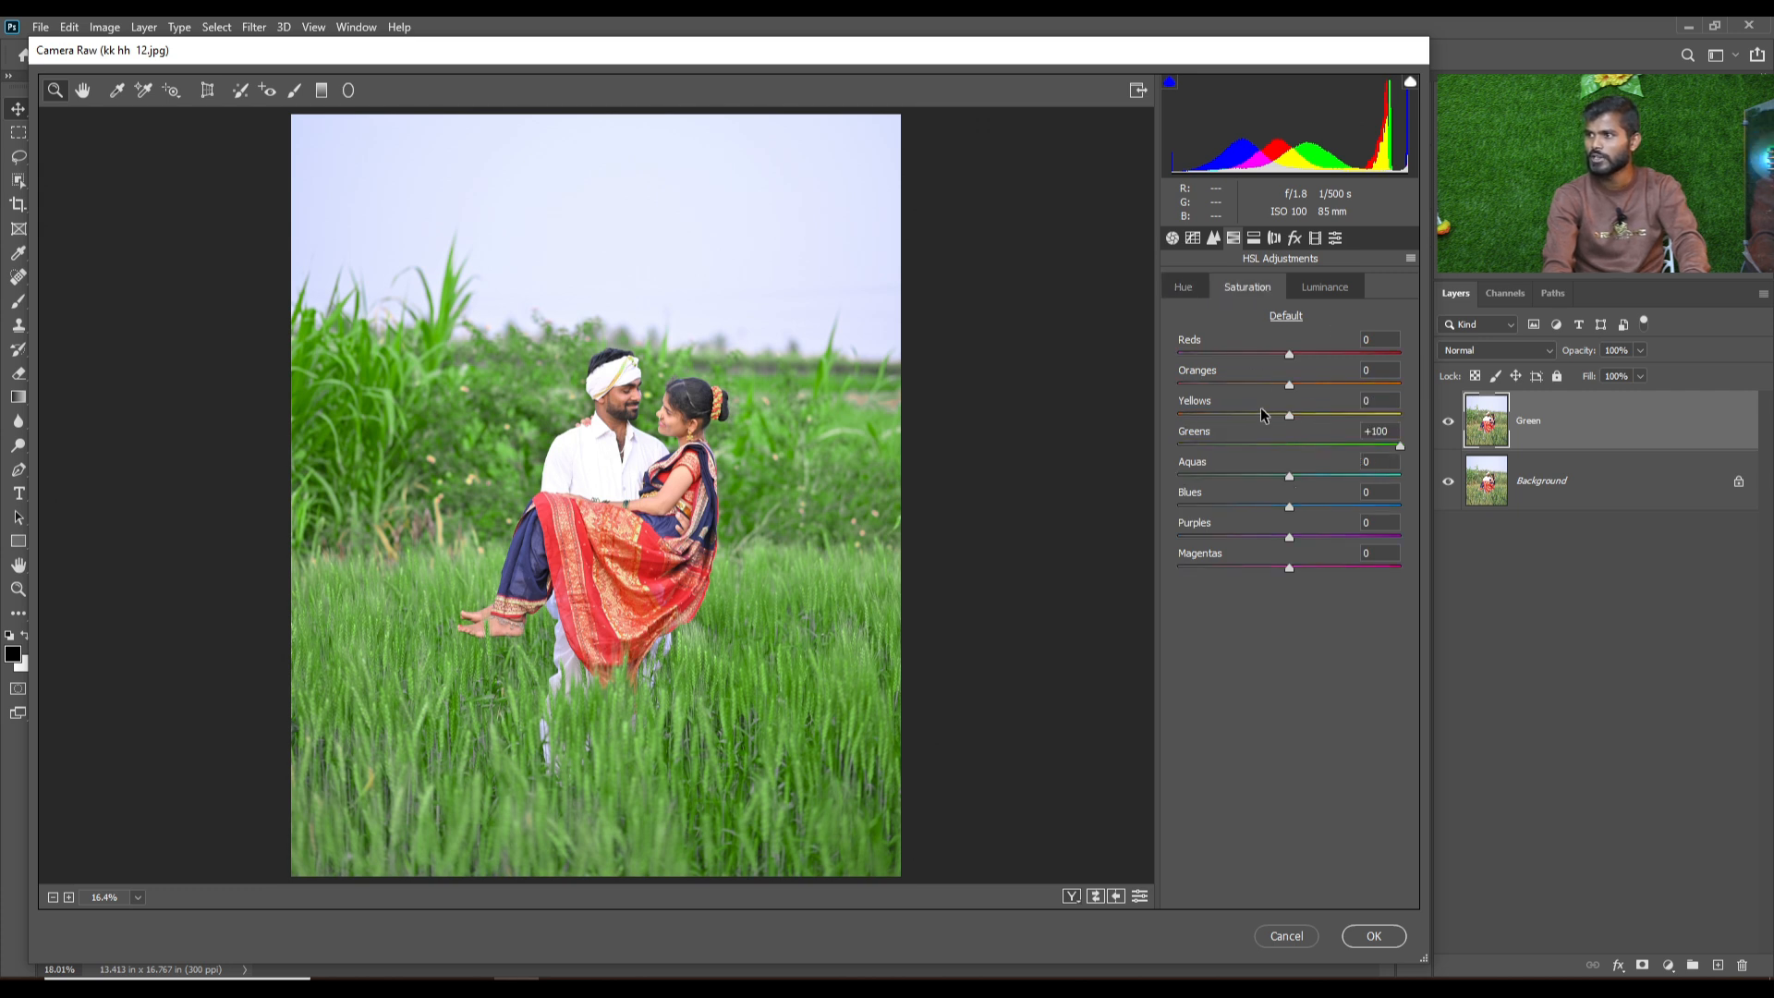
click(1305, 286)
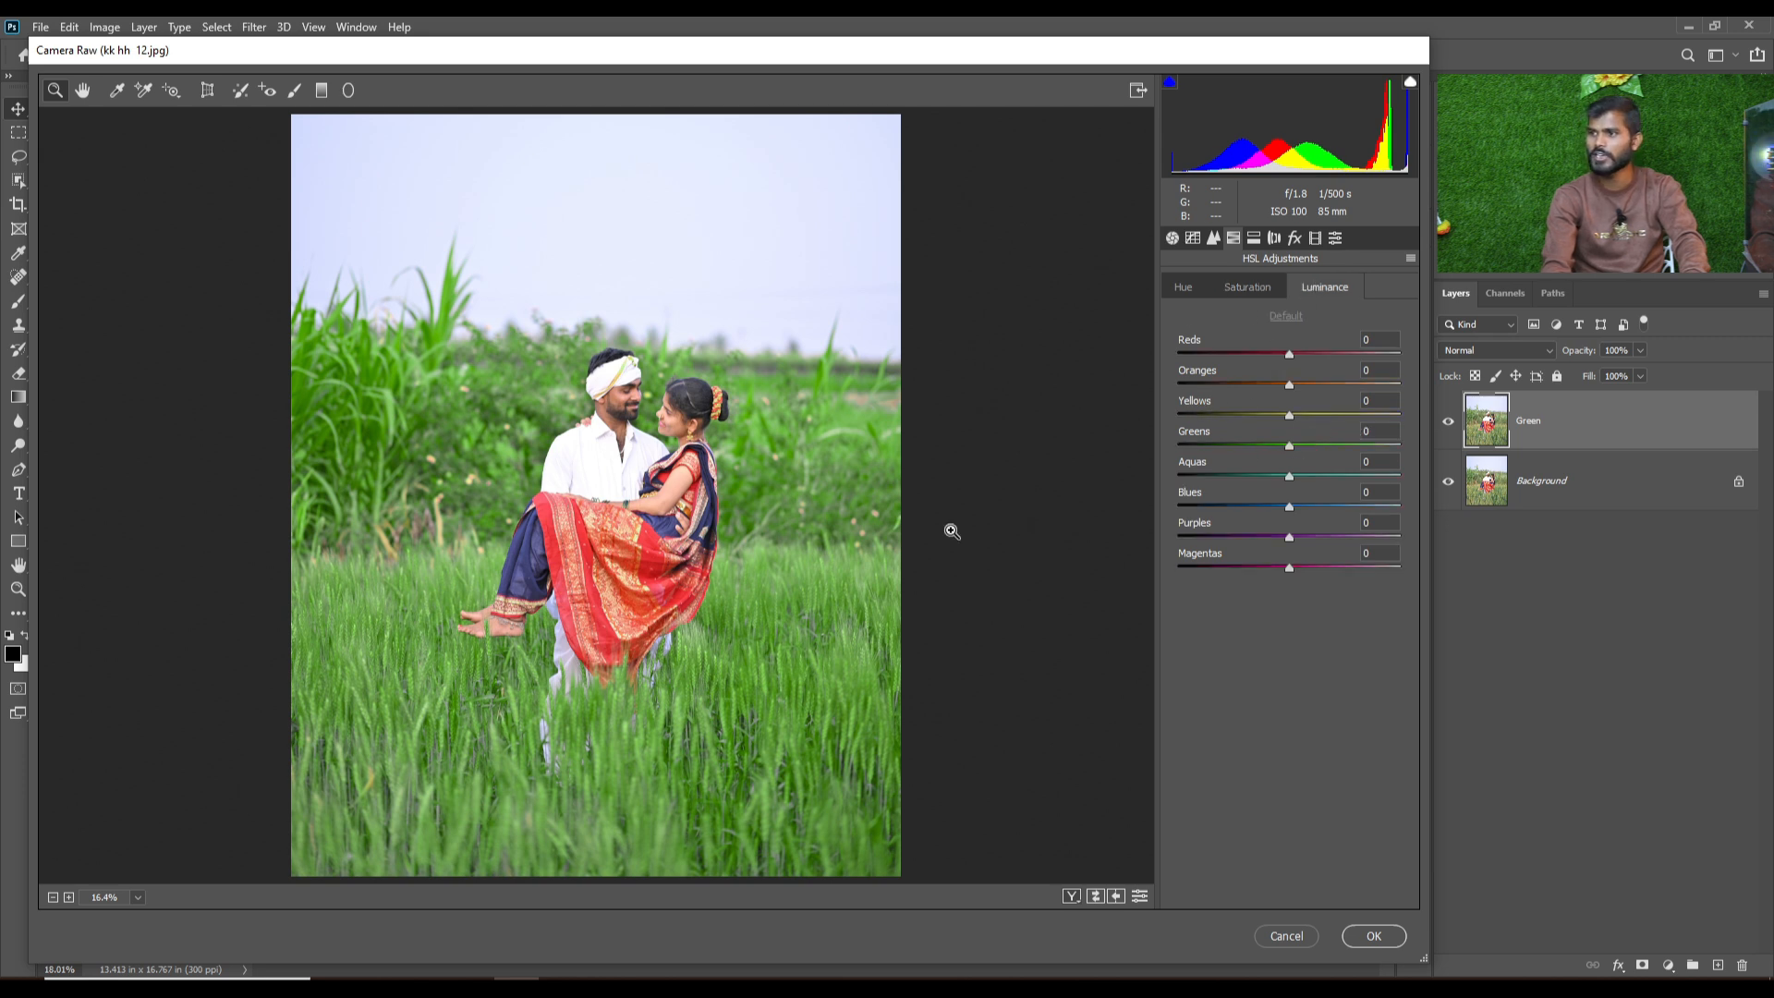
Try a different Magentas luminance and reset it to 0.
drag(1288, 567, 1404, 567)
text(00)
key(Return)
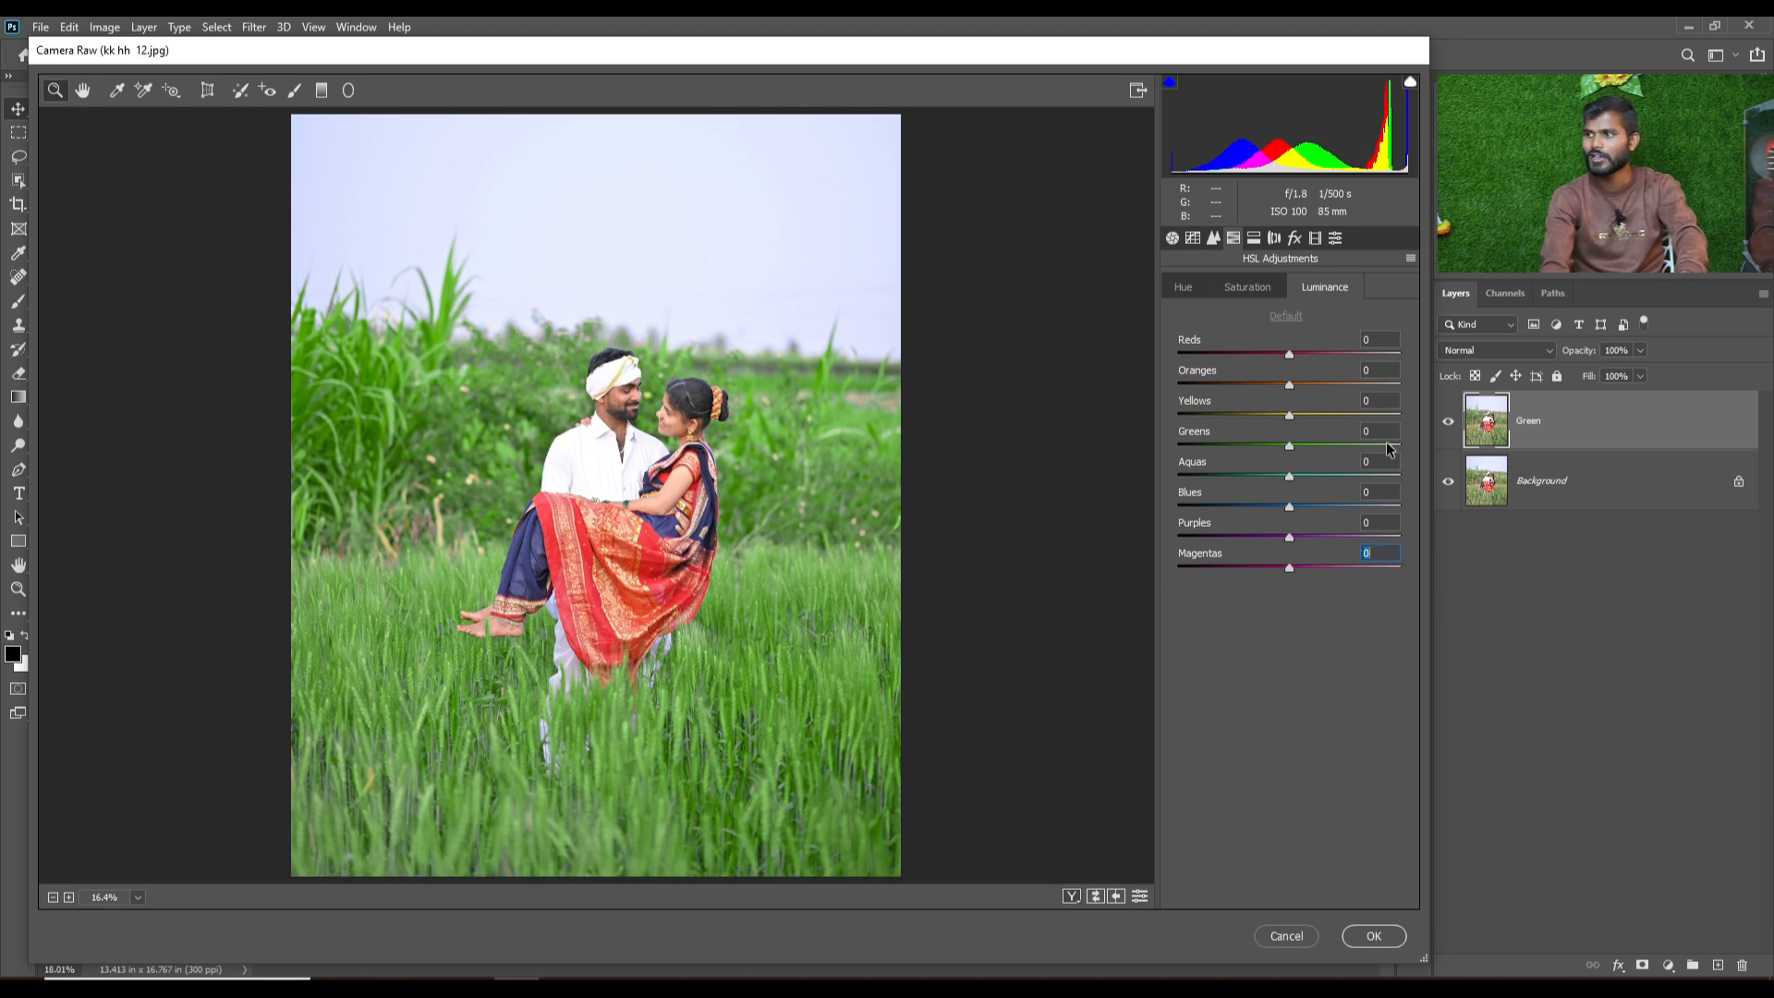
Try shifting the Purples hue in the HSL adjustments and reset it to 0.
click(1184, 290)
click(1299, 572)
drag(1290, 538, 1169, 541)
text(0)
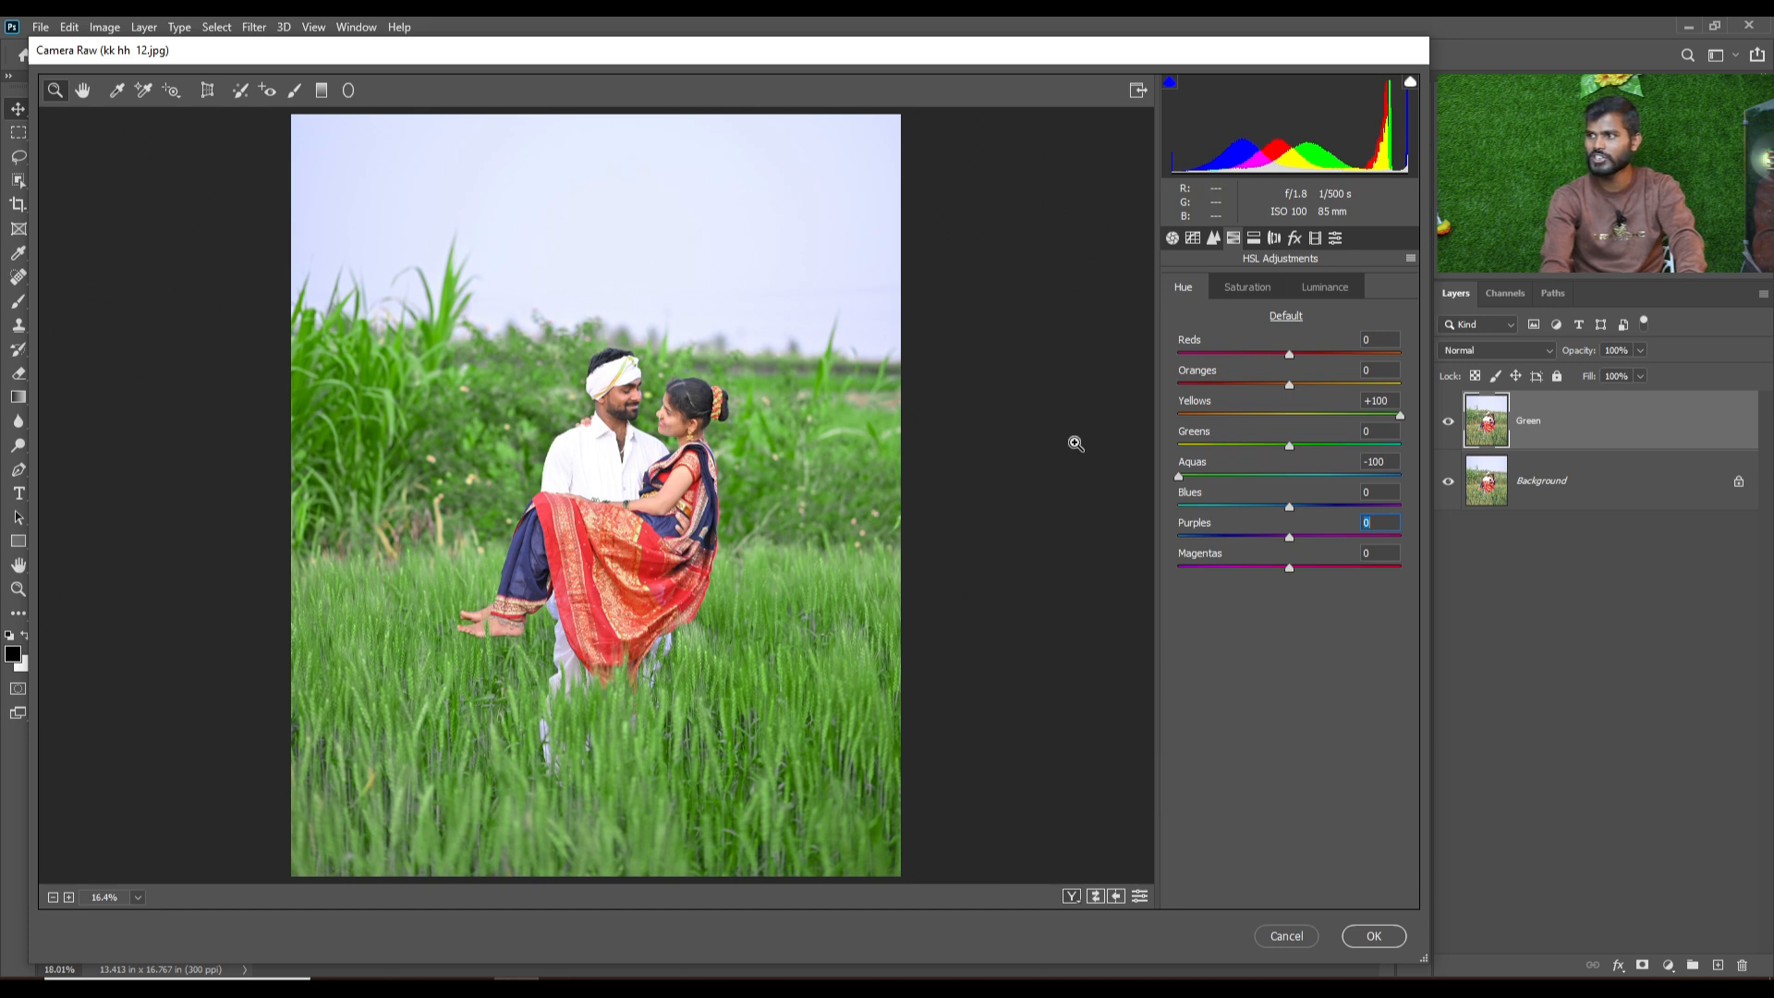
Recheck the final saturation, luminance and hue settings before applying the filter.
click(1235, 292)
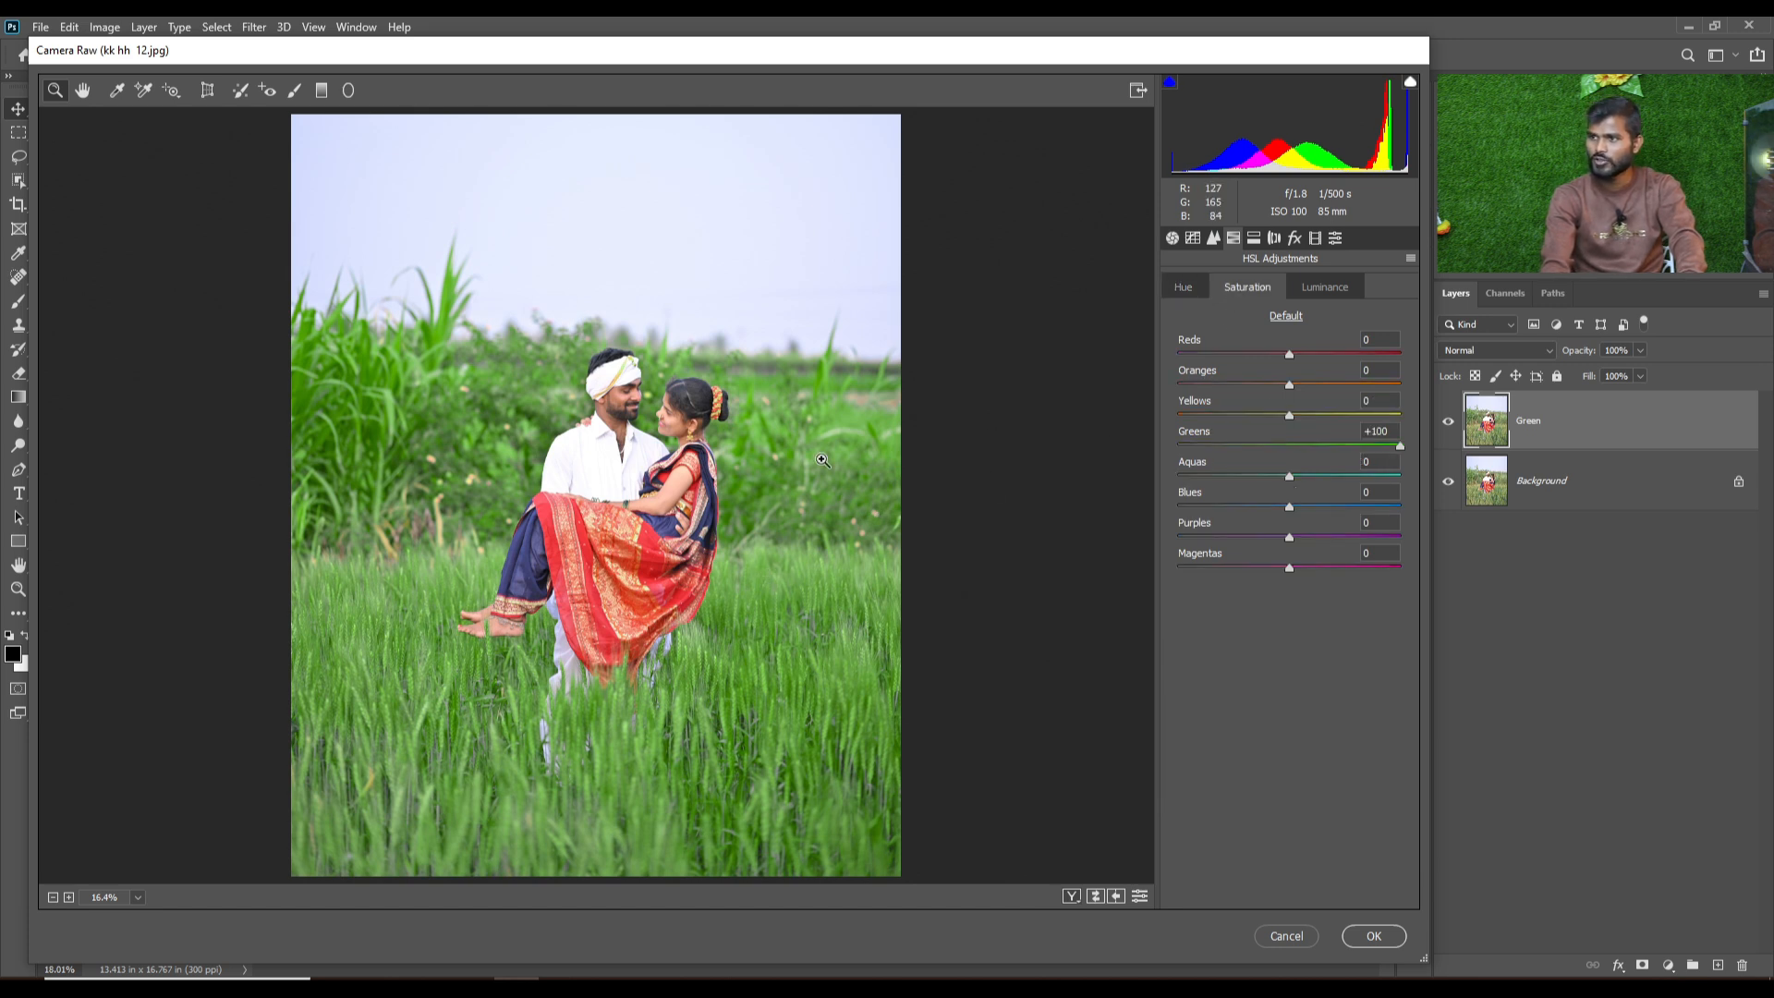
click(1327, 287)
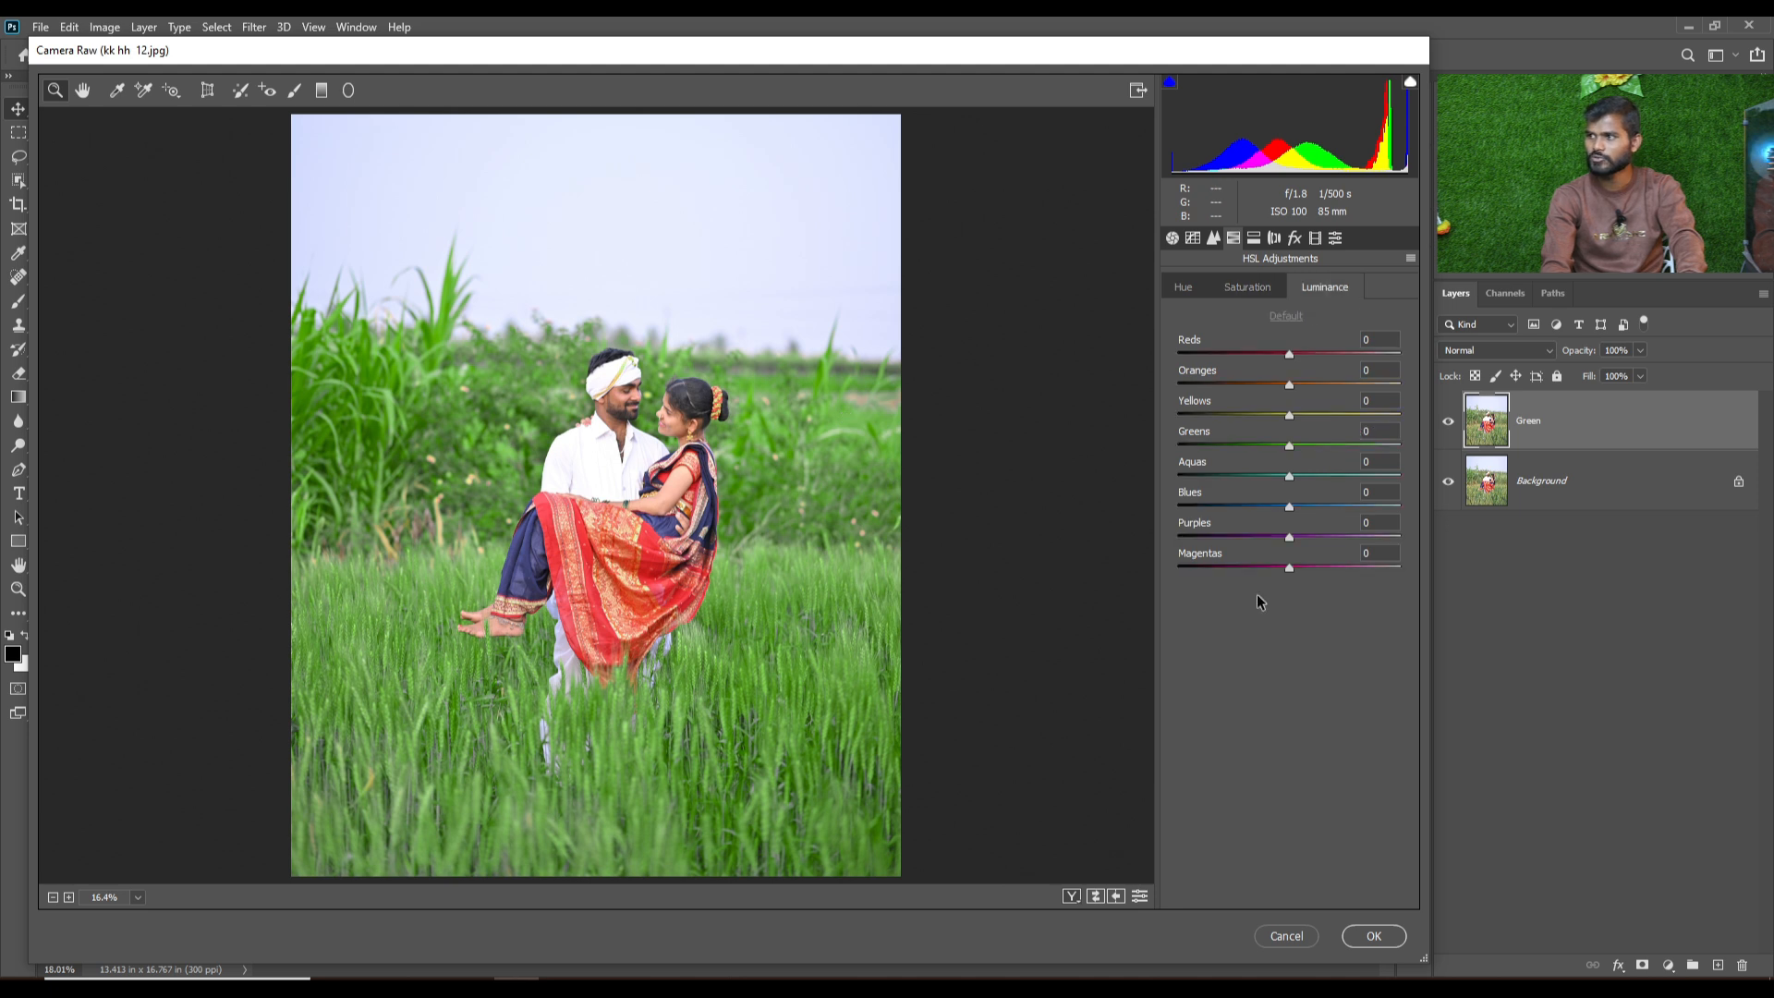
click(1187, 289)
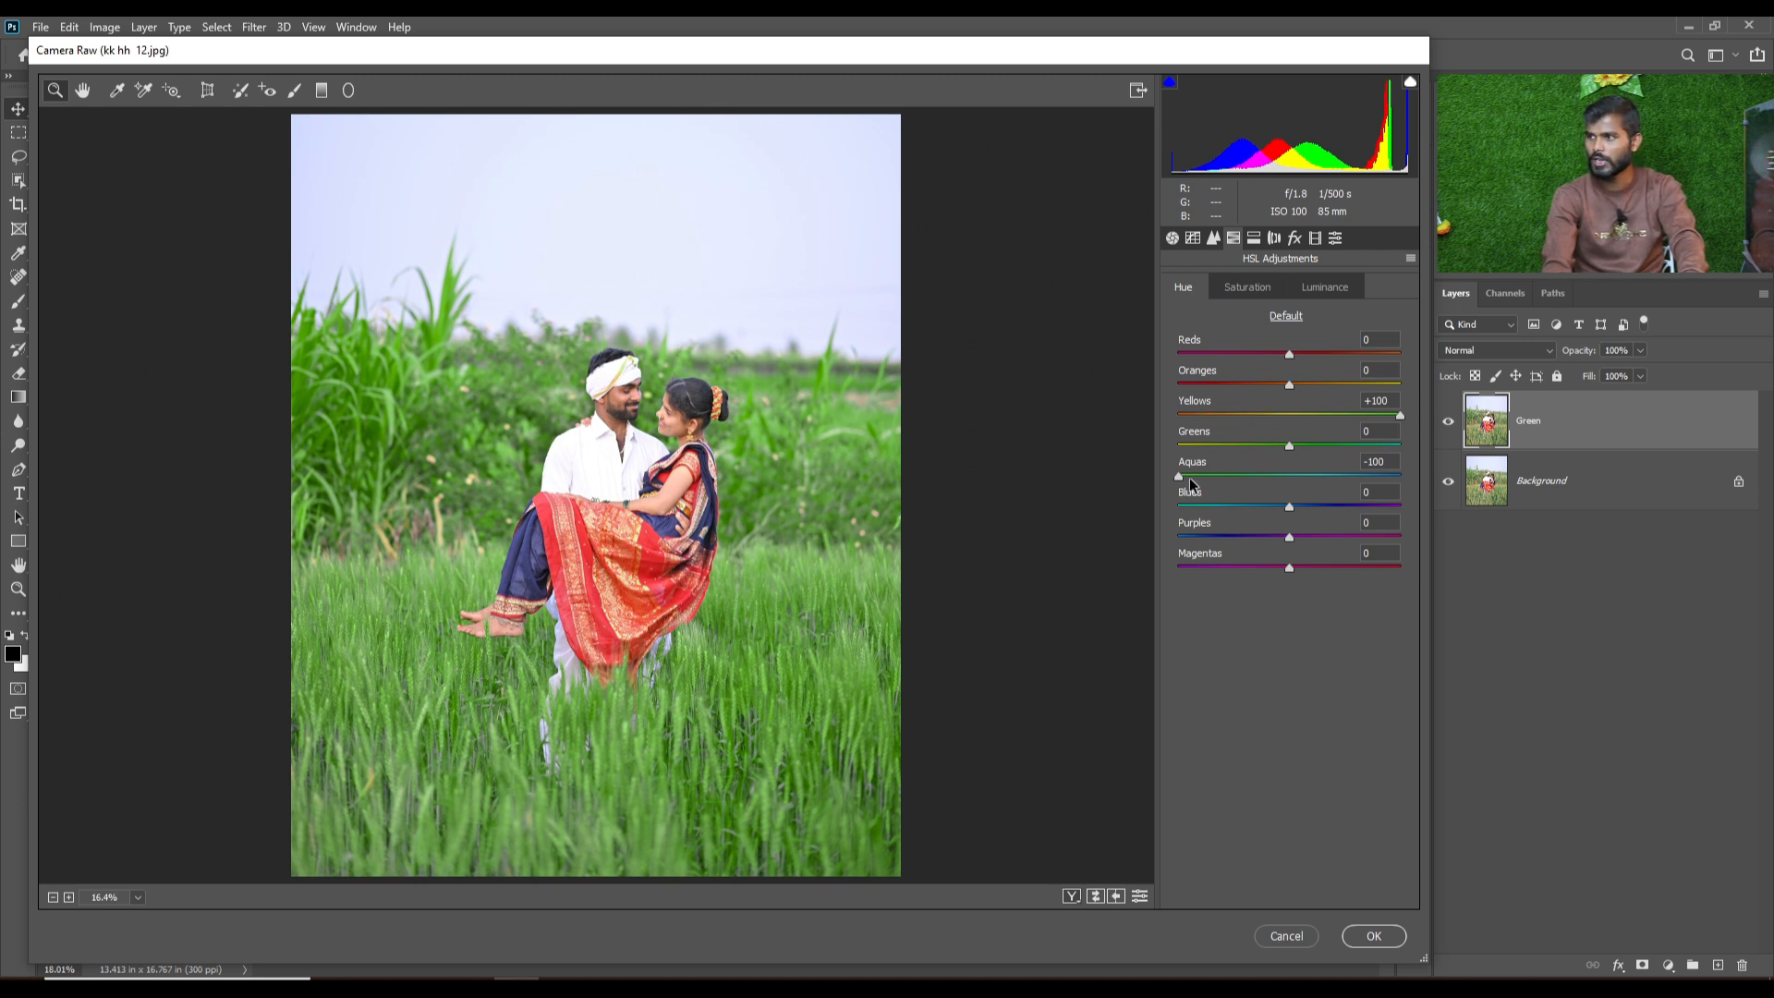
click(1247, 288)
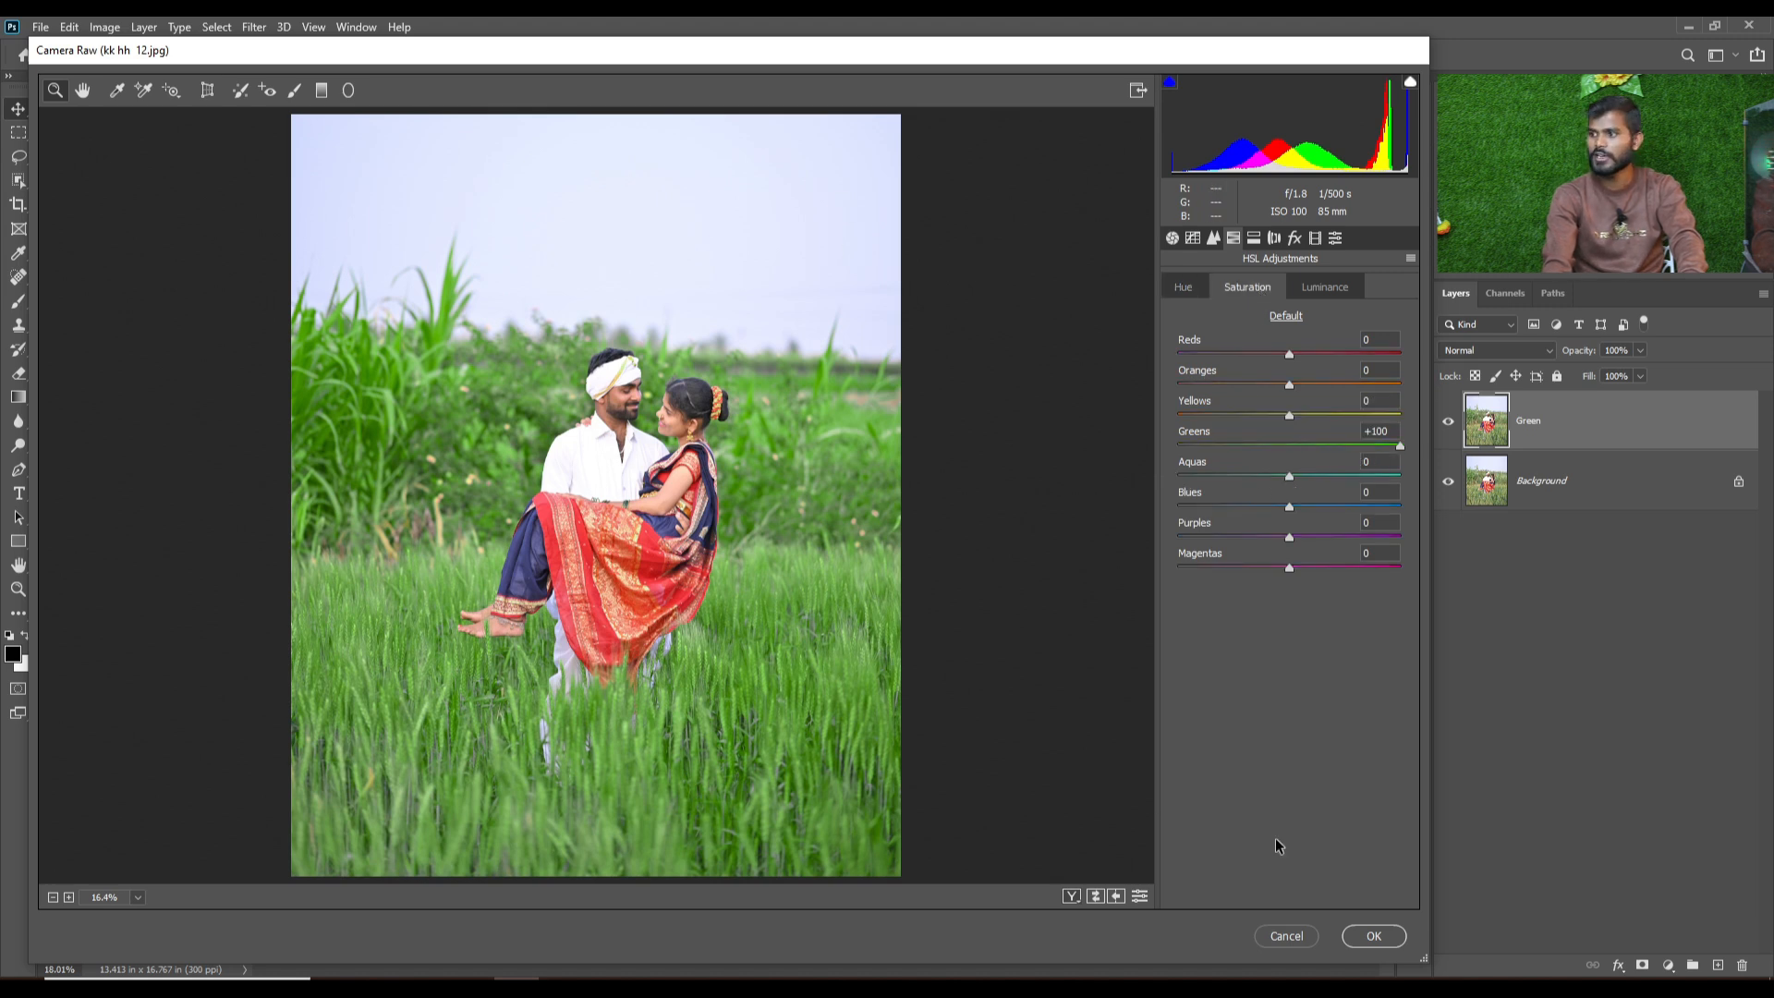
Apply the Camera Raw adjustments and compare with the original photo by hiding and showing the Green layer.
click(1363, 934)
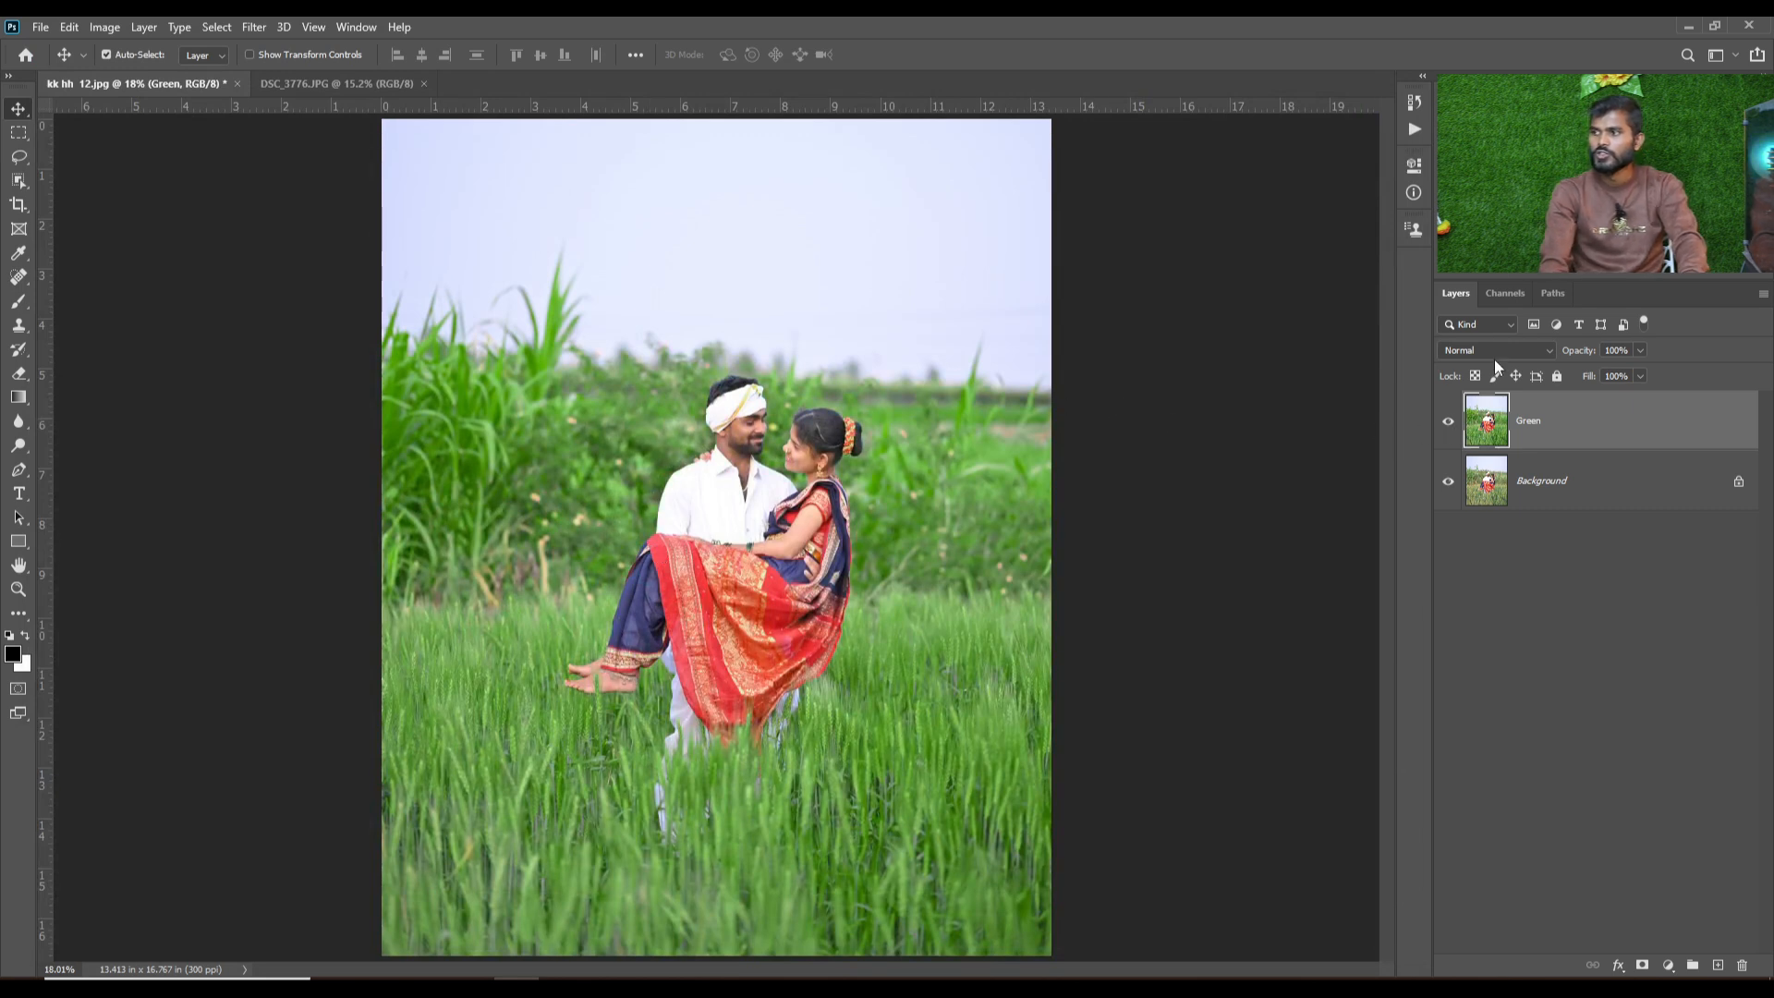
click(1448, 422)
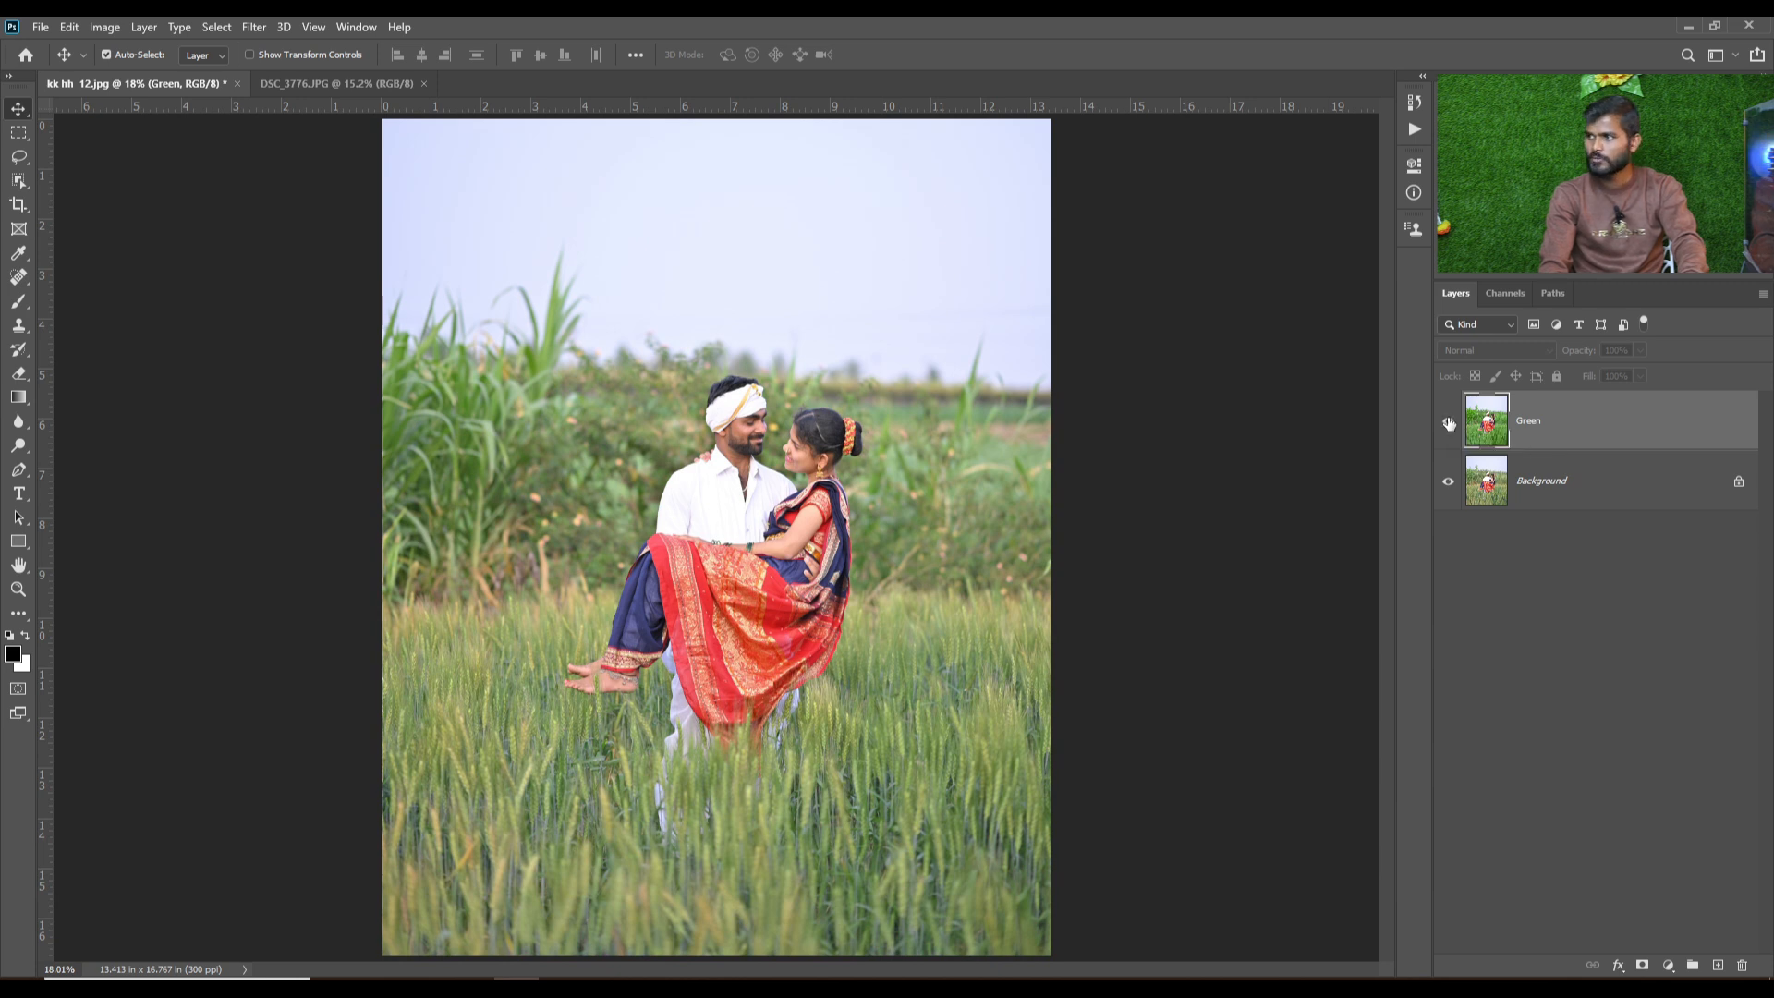
click(1448, 422)
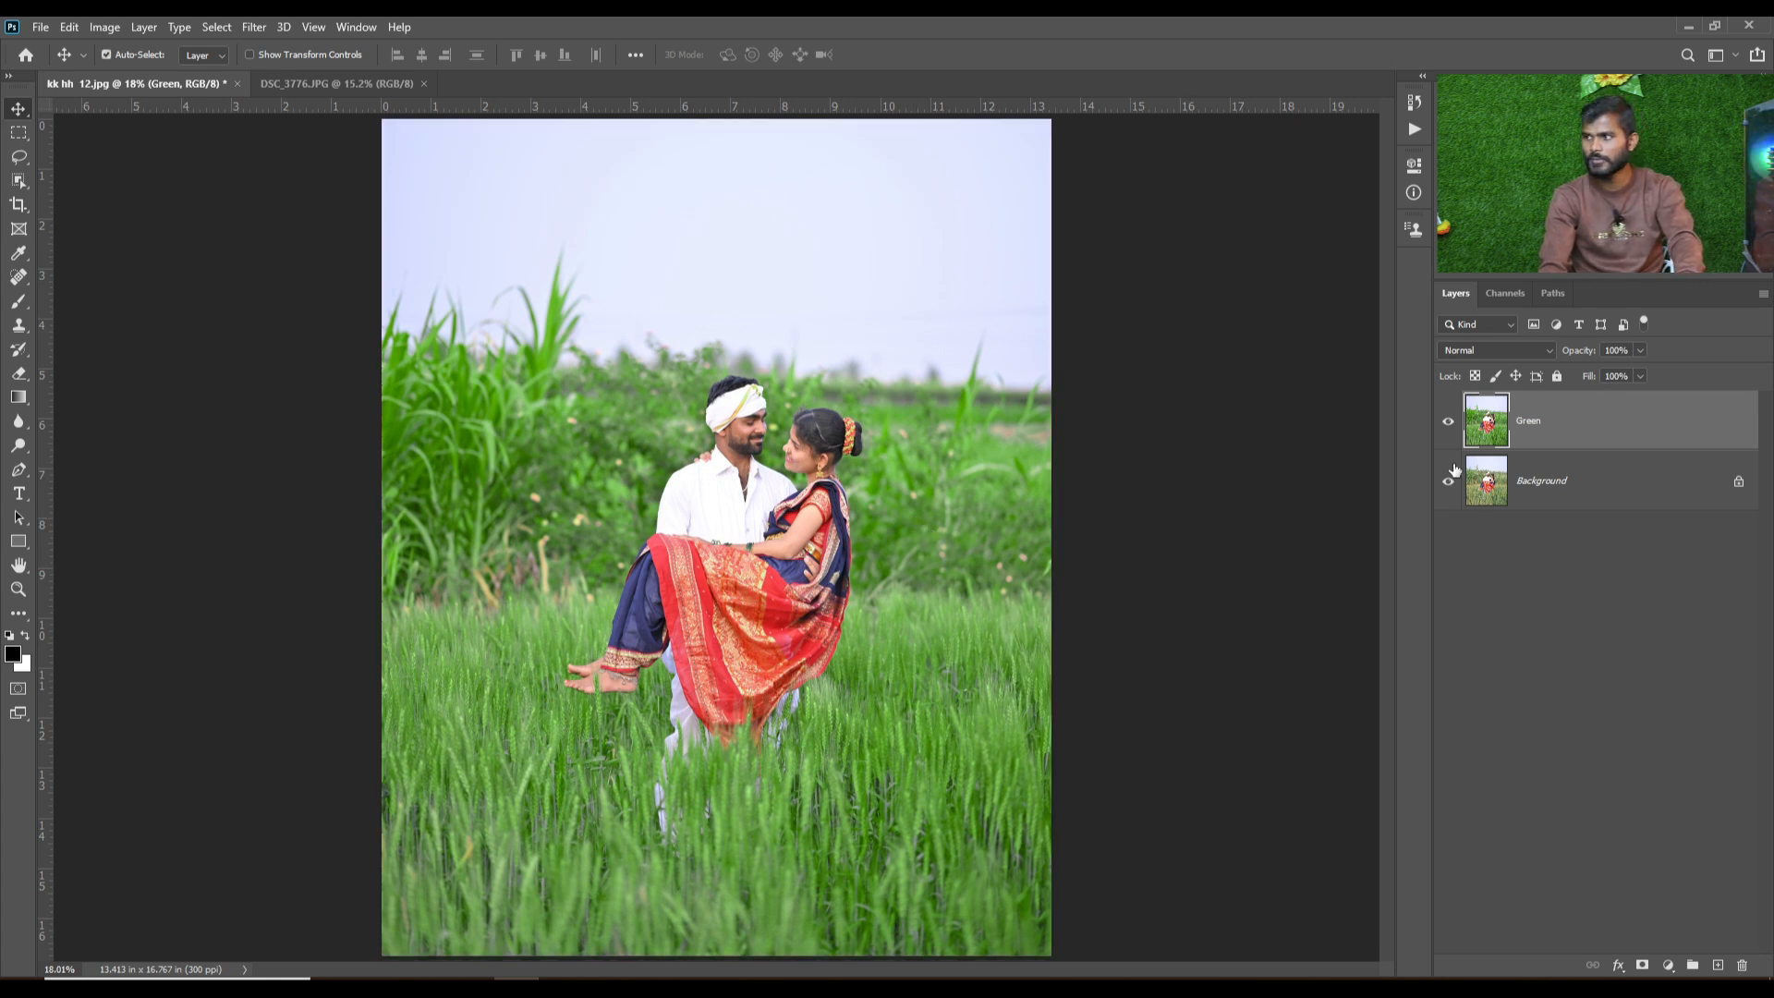
Delete the Green layer from the first couple photo.
right_click(1569, 443)
click(1365, 311)
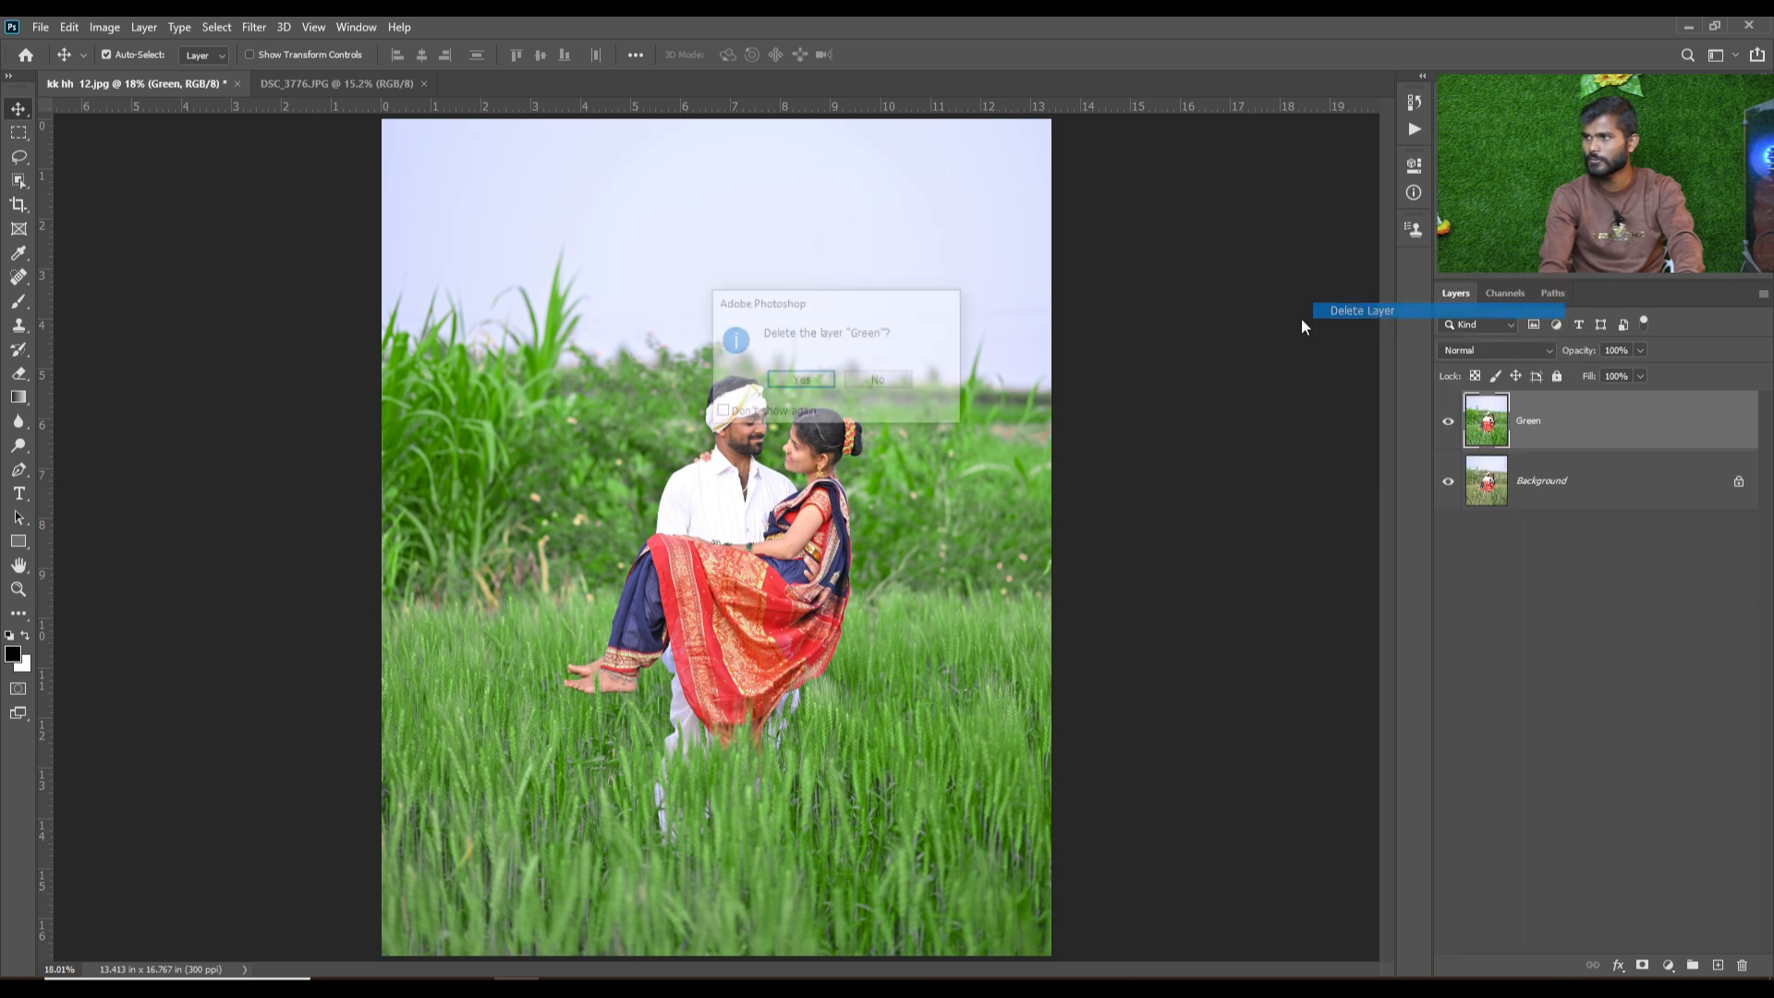
click(800, 381)
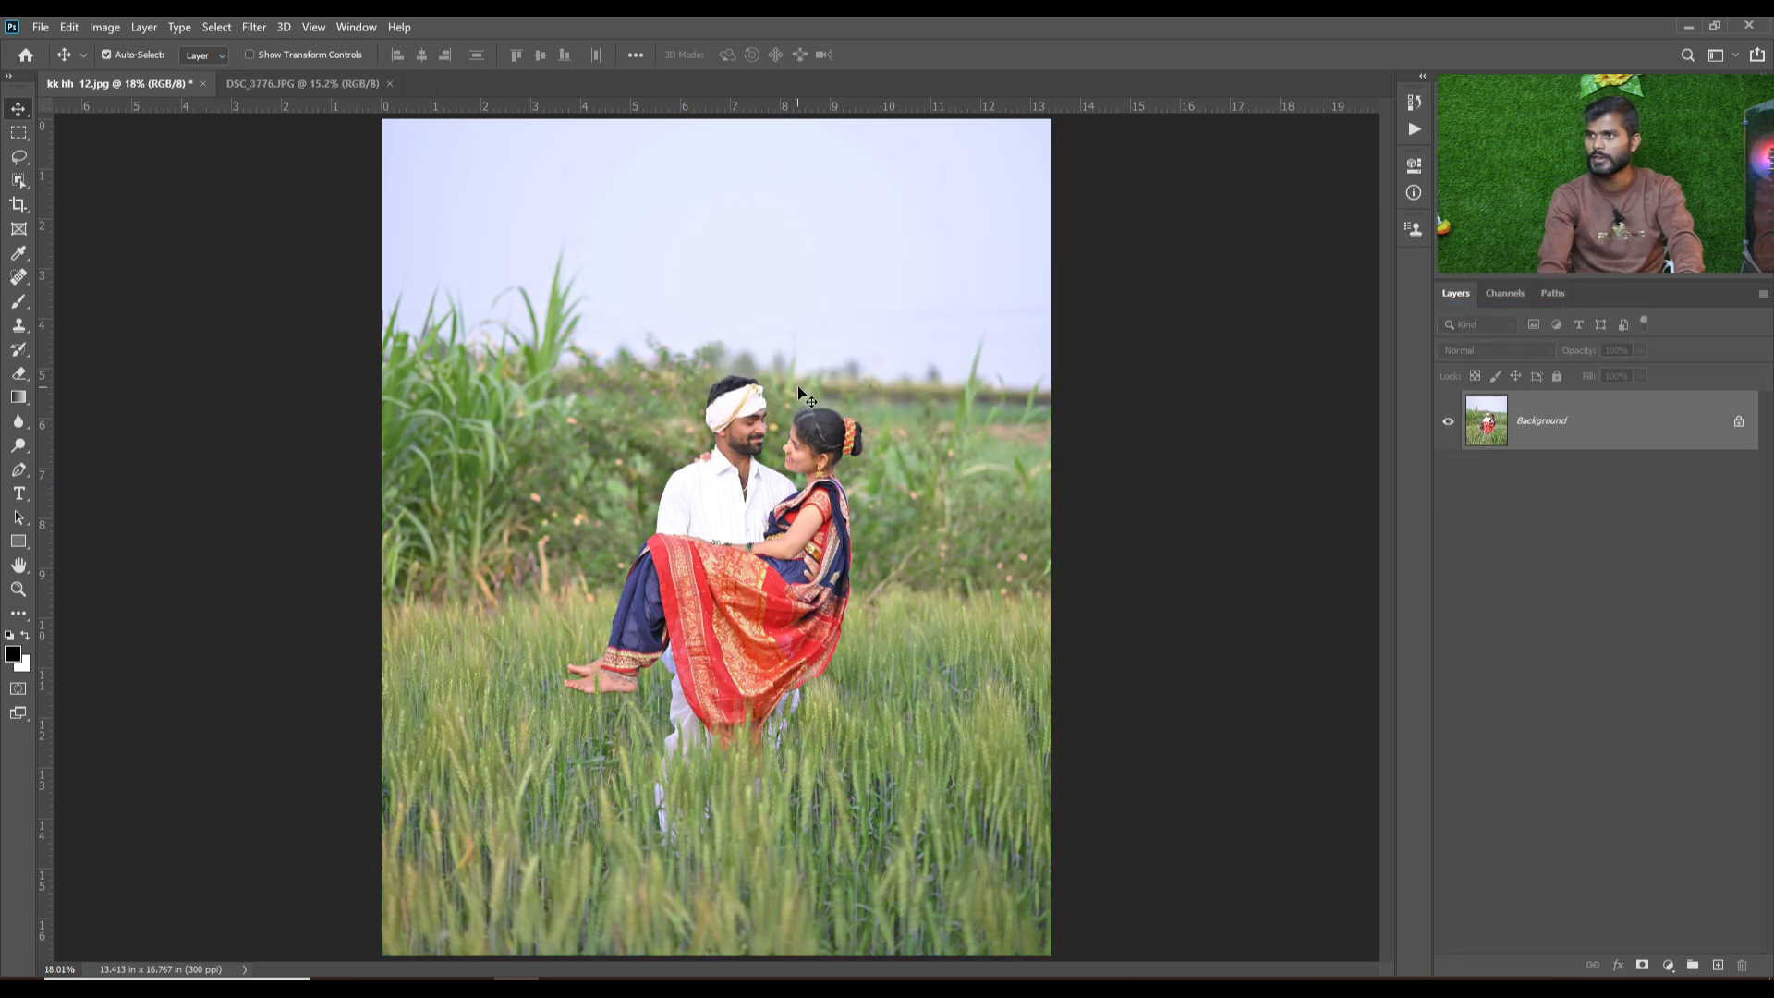
Switch to the DSC_3776.JPG photo, duplicate its Background layer and open the copy in the Camera Raw filter without saving a snapshot.
click(346, 88)
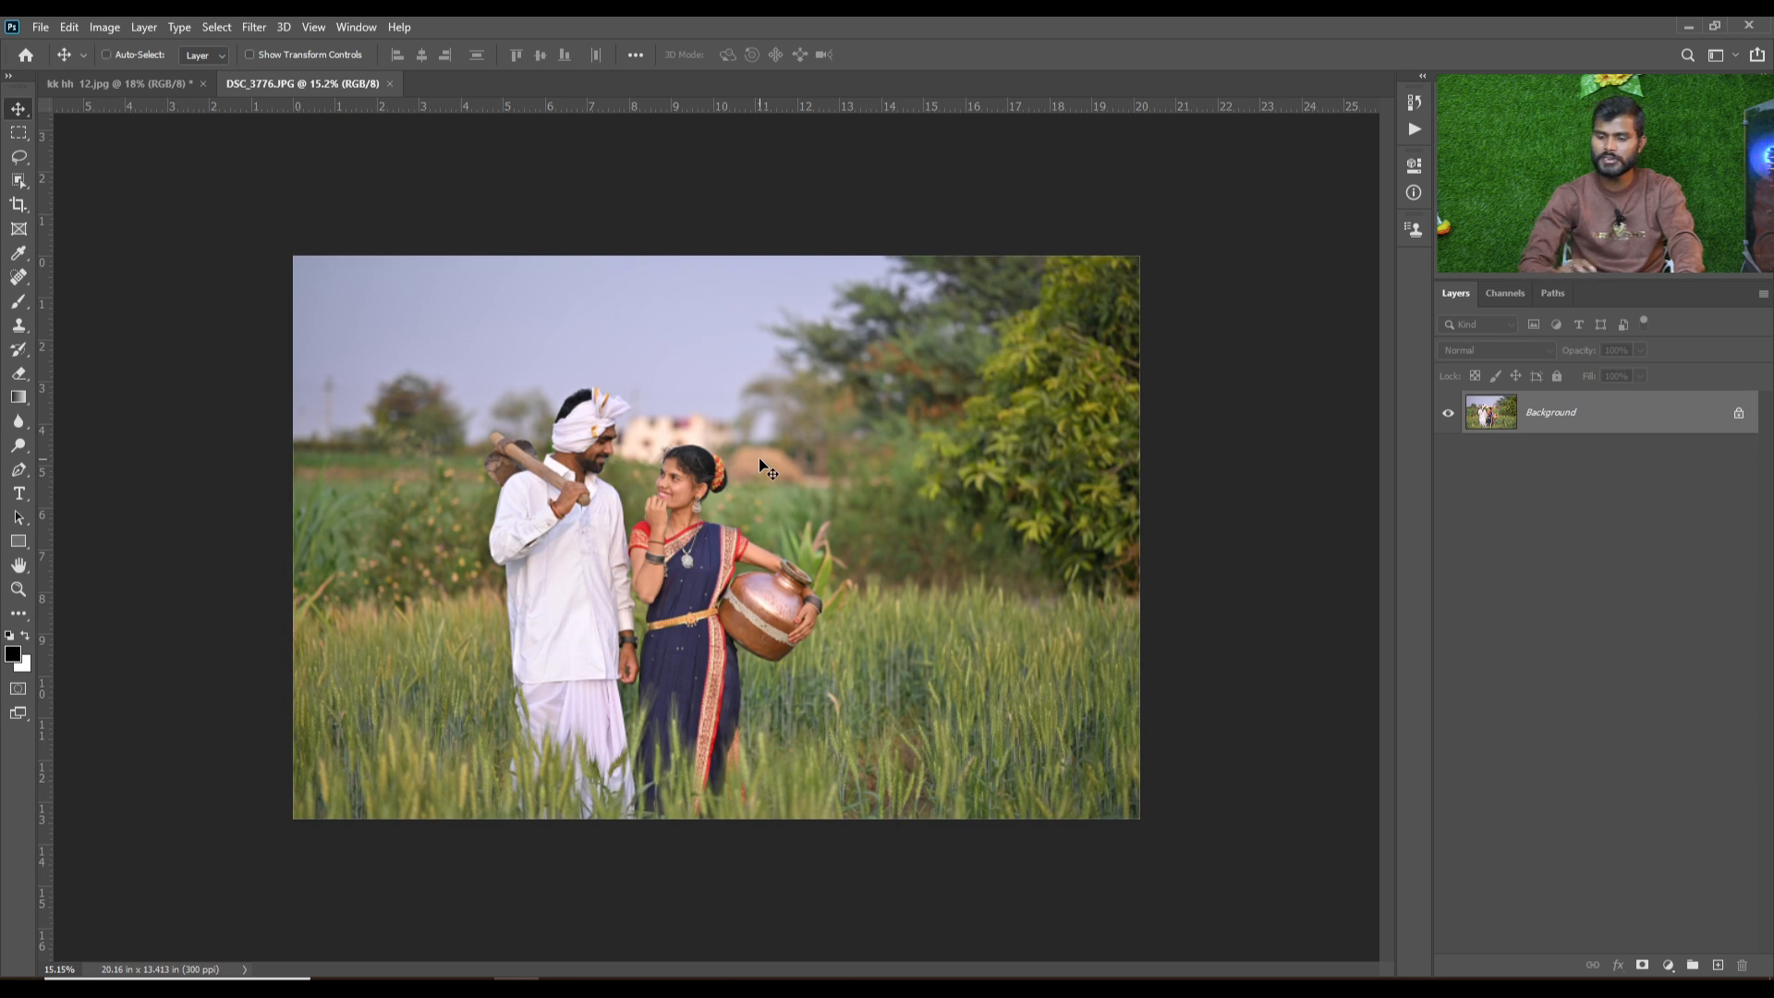
scroll(760, 461, up, 2)
scroll(731, 488, down, 1)
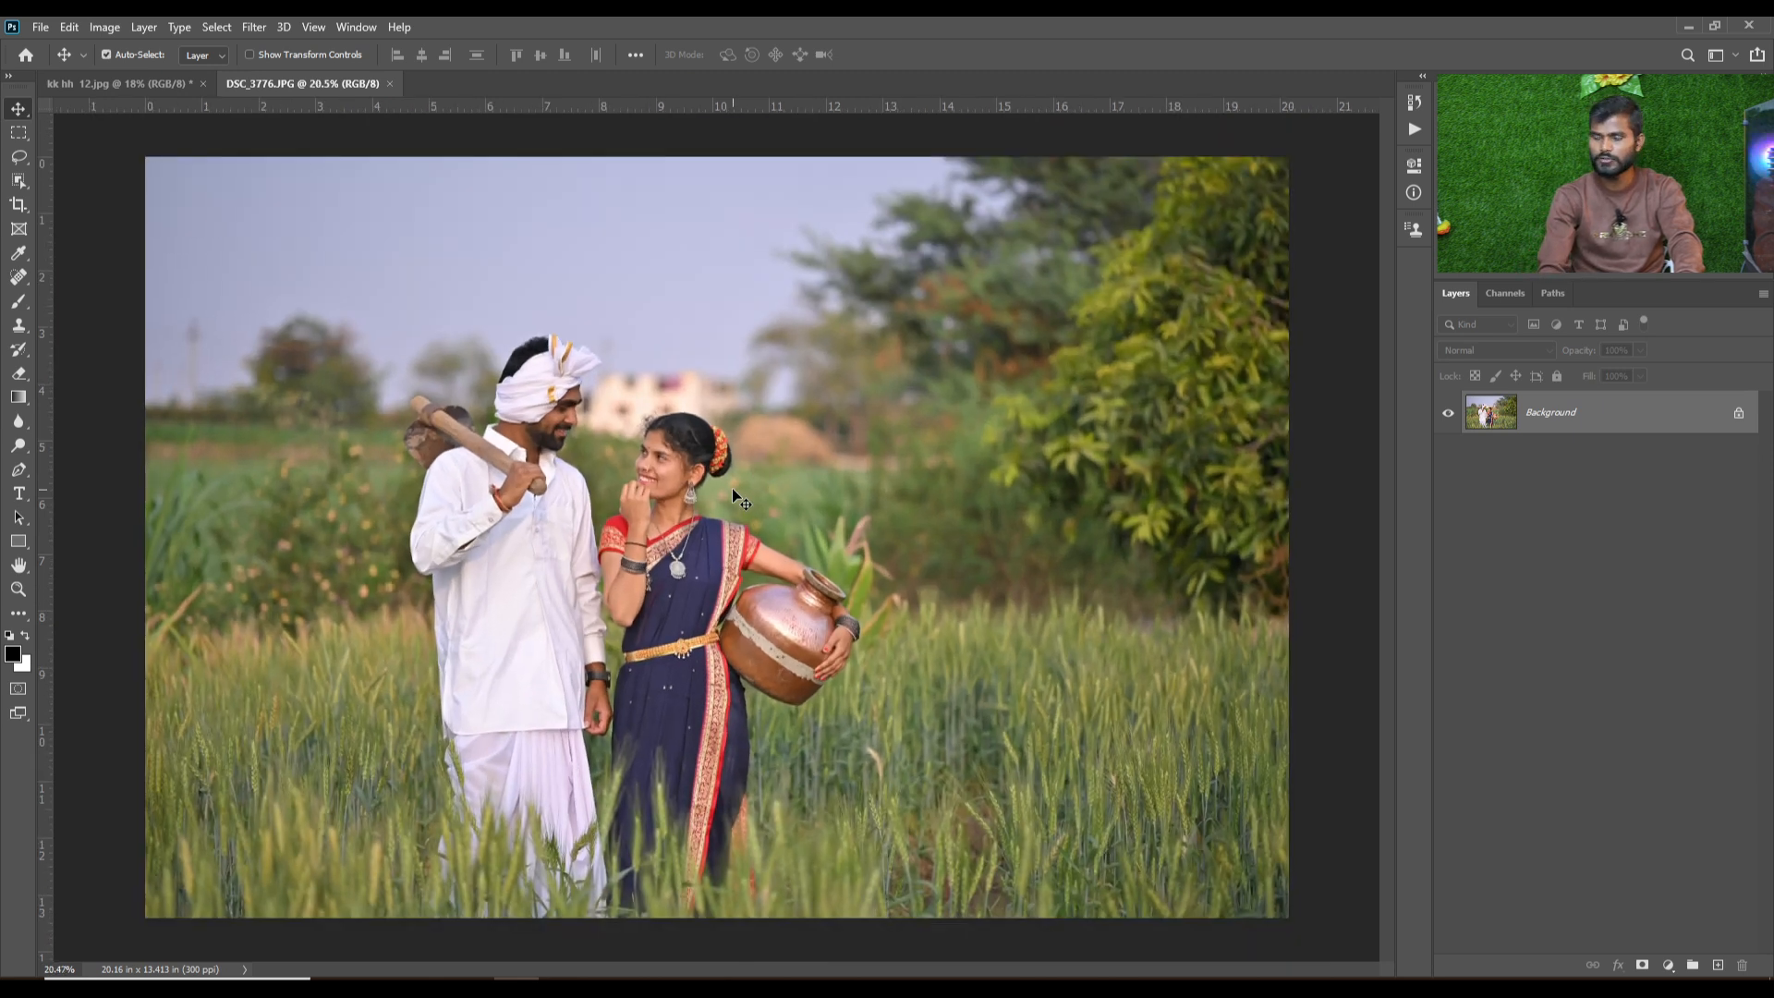
key(ctrl+j)
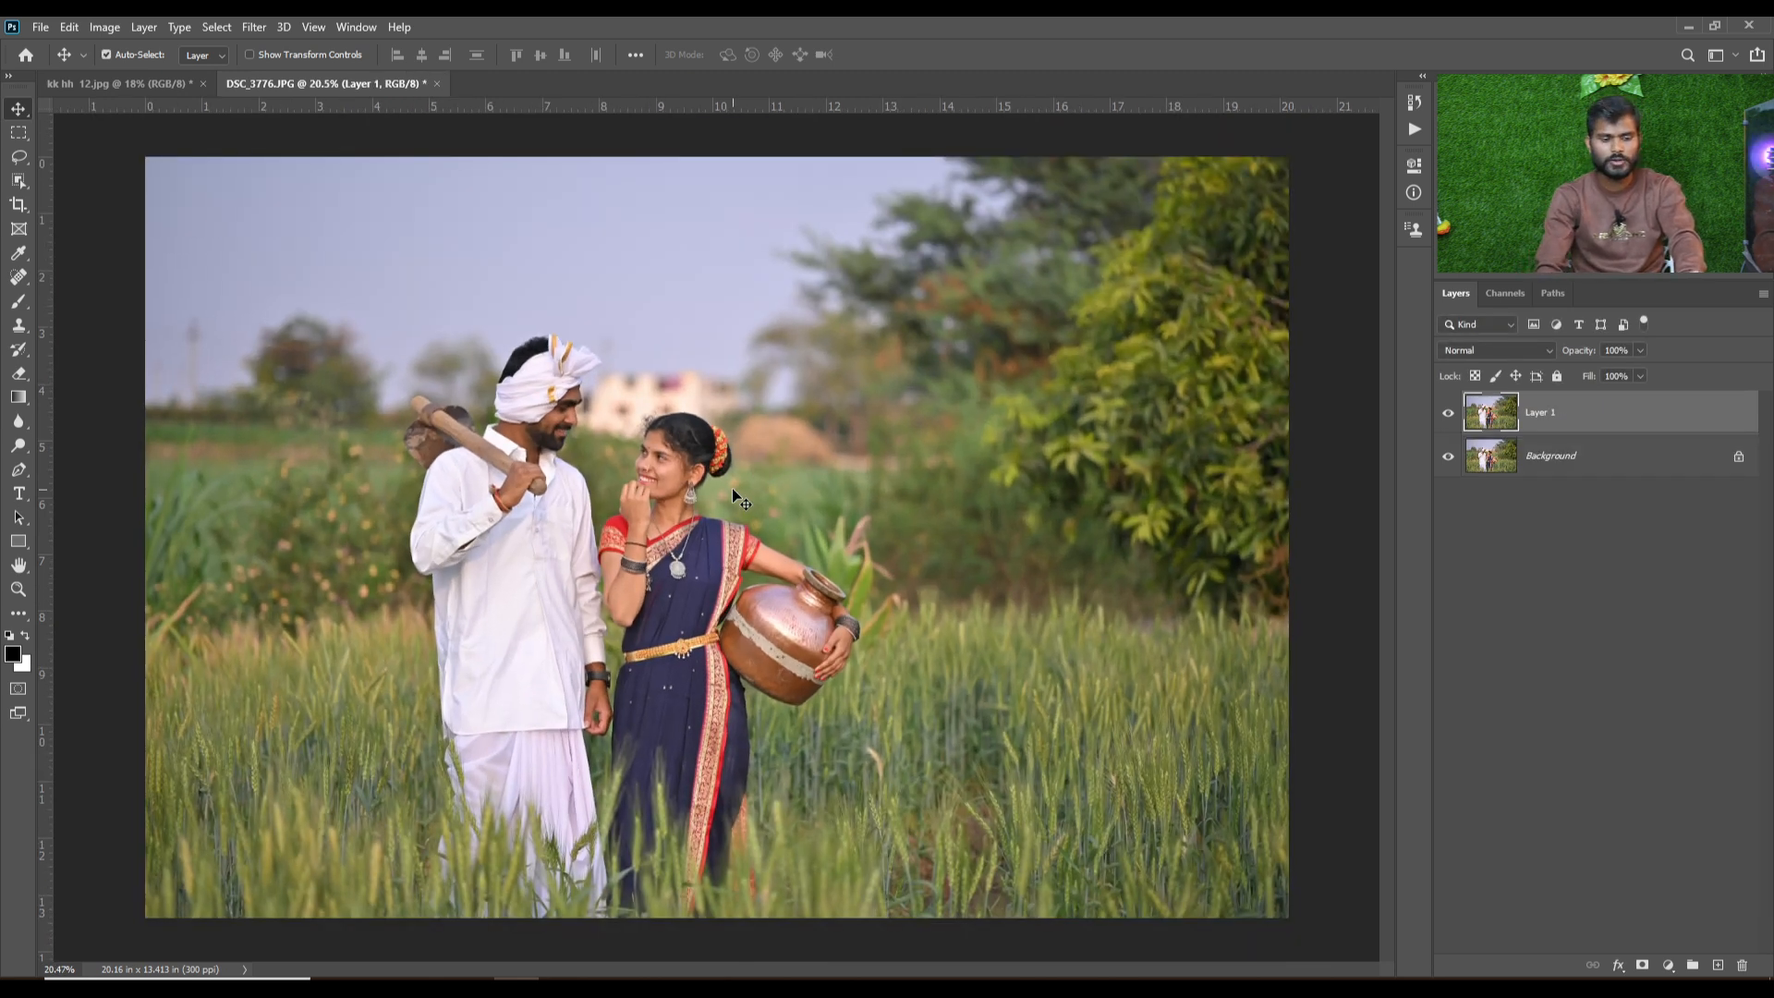
key(ctrl+shift+a)
key(ctrl+shift+s)
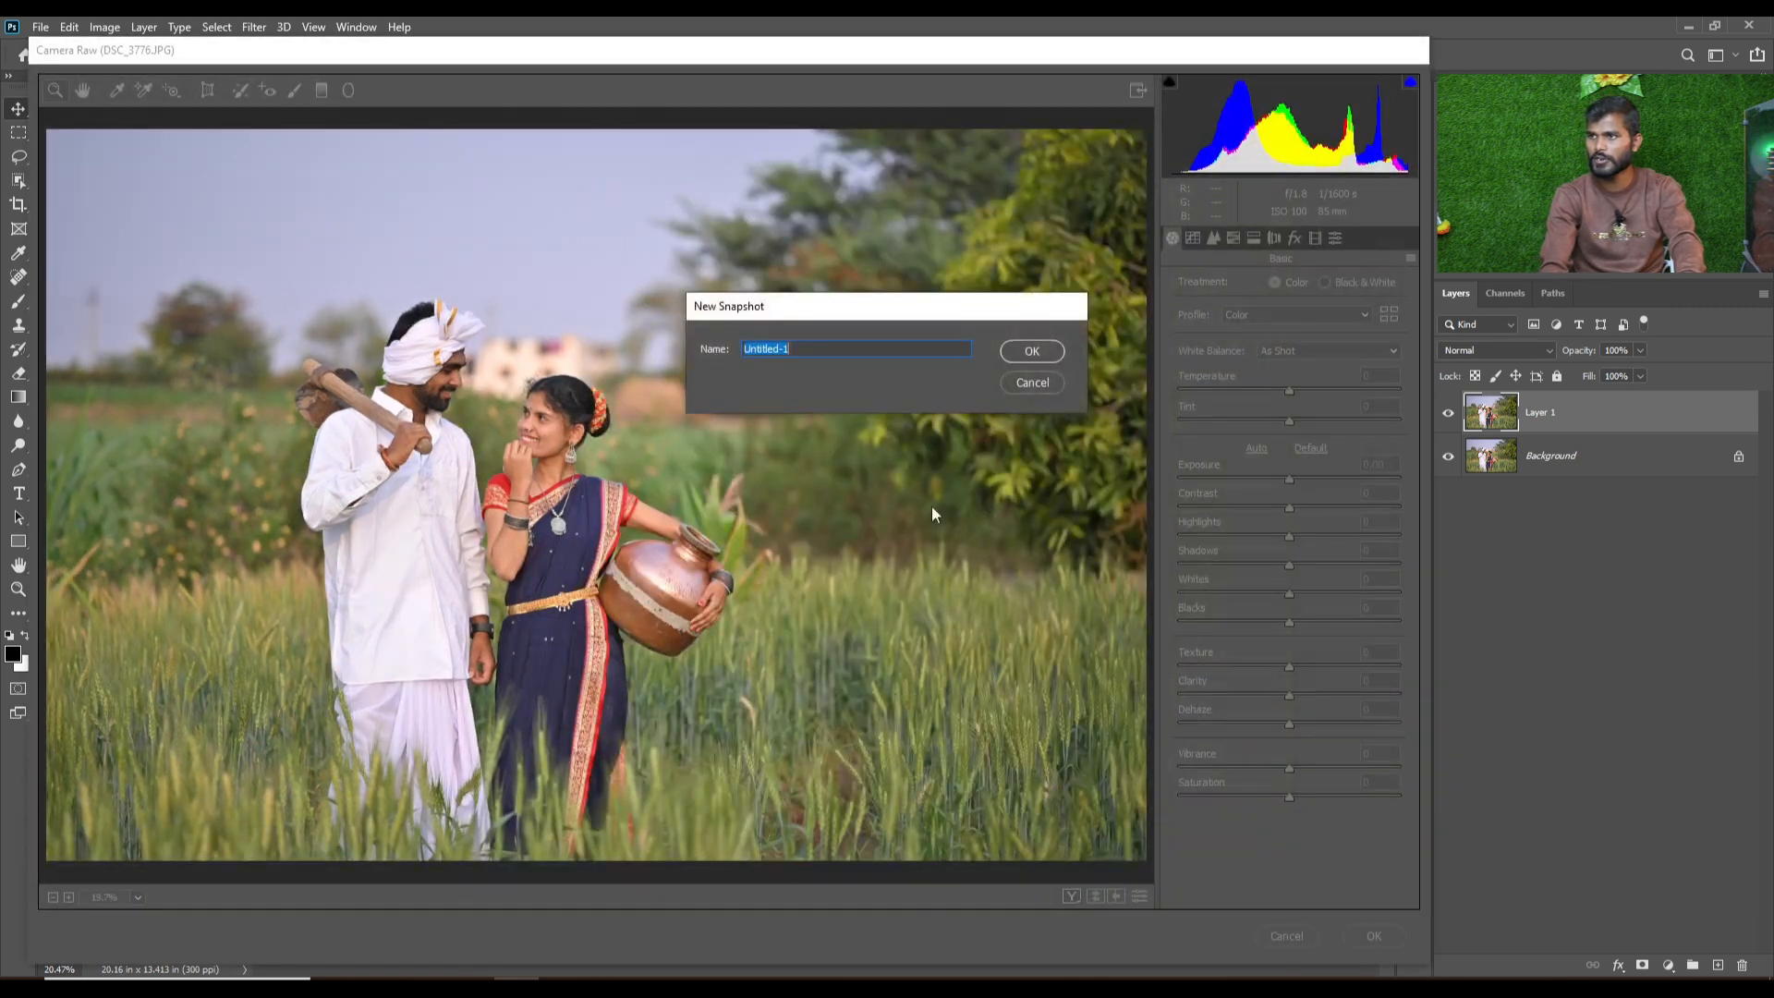
click(1046, 385)
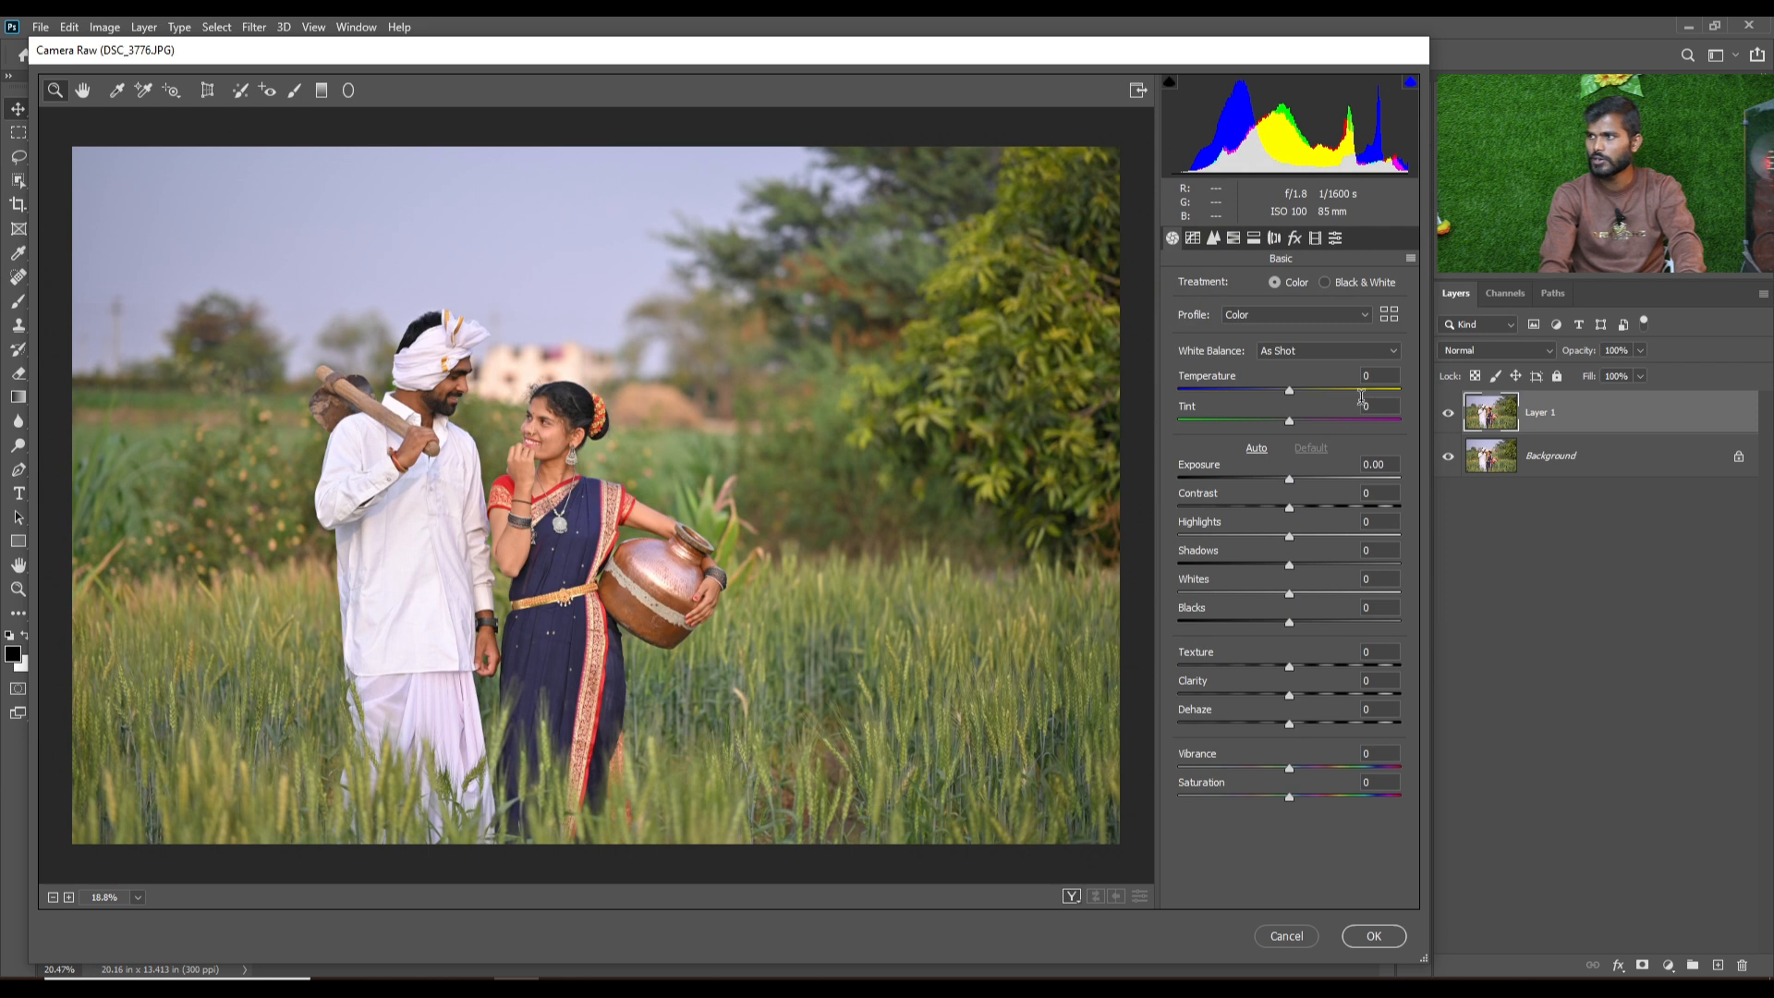
In the HSL adjustments, set the Yellows hue to +100, the Aquas hue to -100 and the Greens saturation to +100.
click(1242, 239)
click(1183, 287)
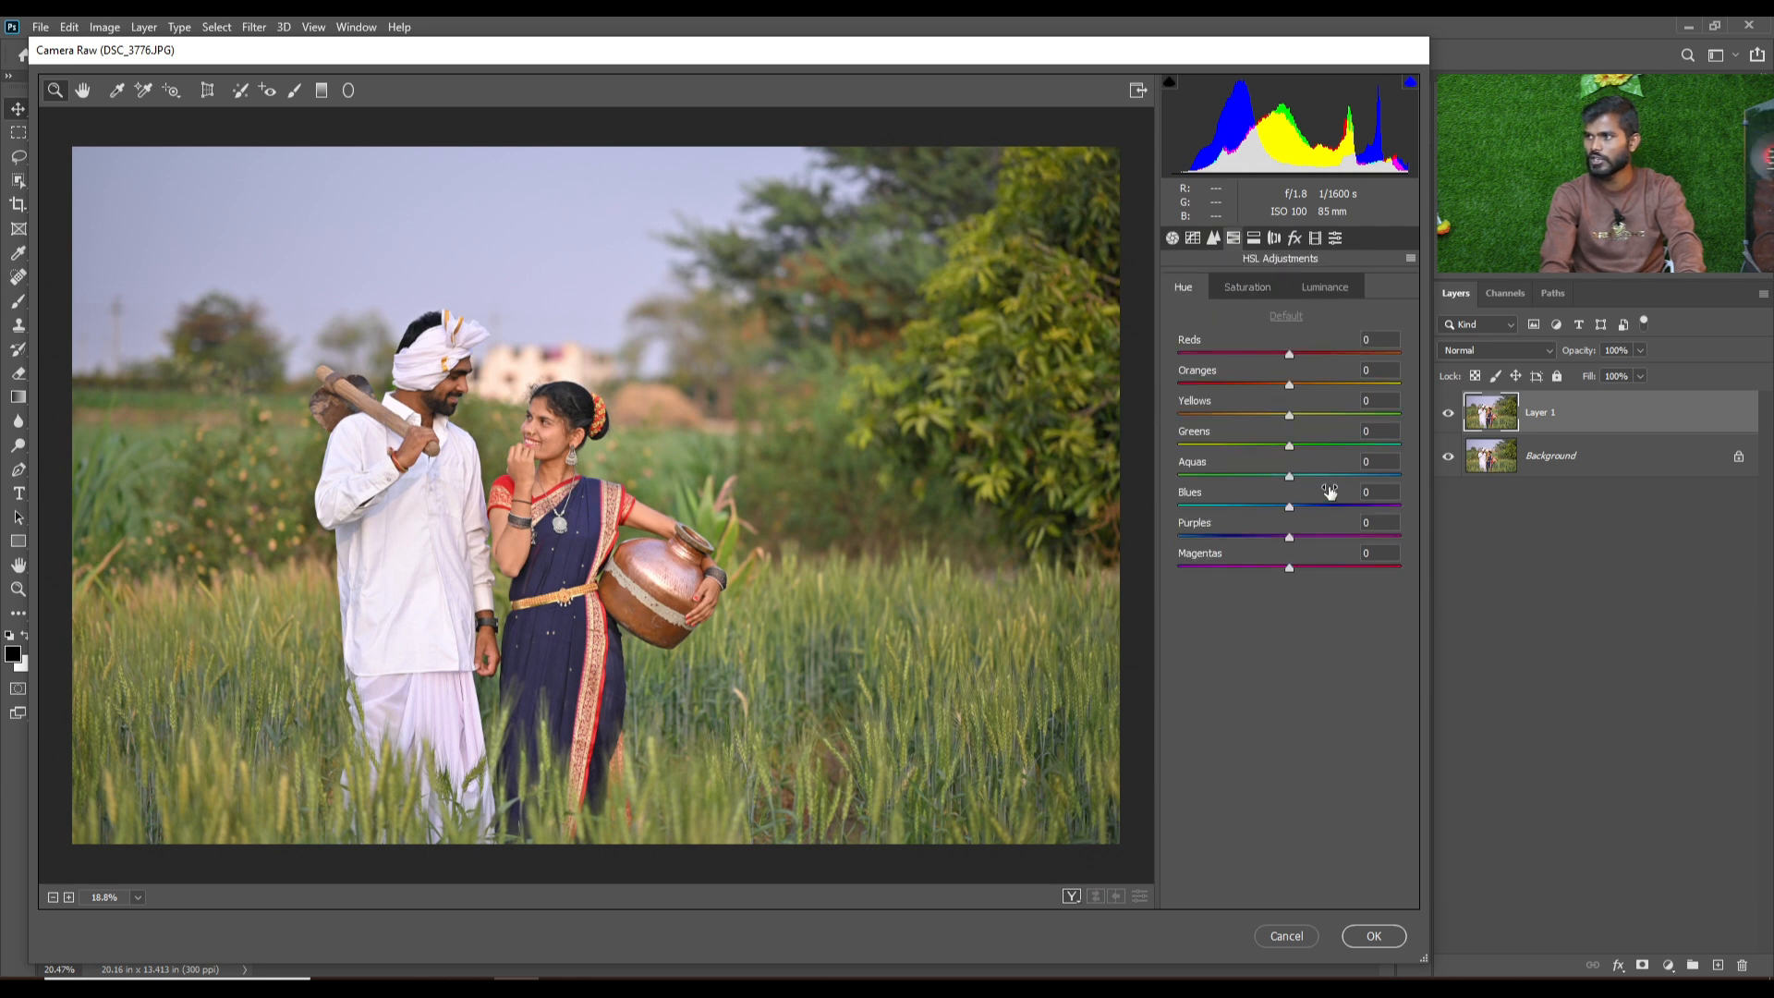
drag(1291, 417, 1400, 416)
click(1281, 477)
drag(1280, 477, 1134, 469)
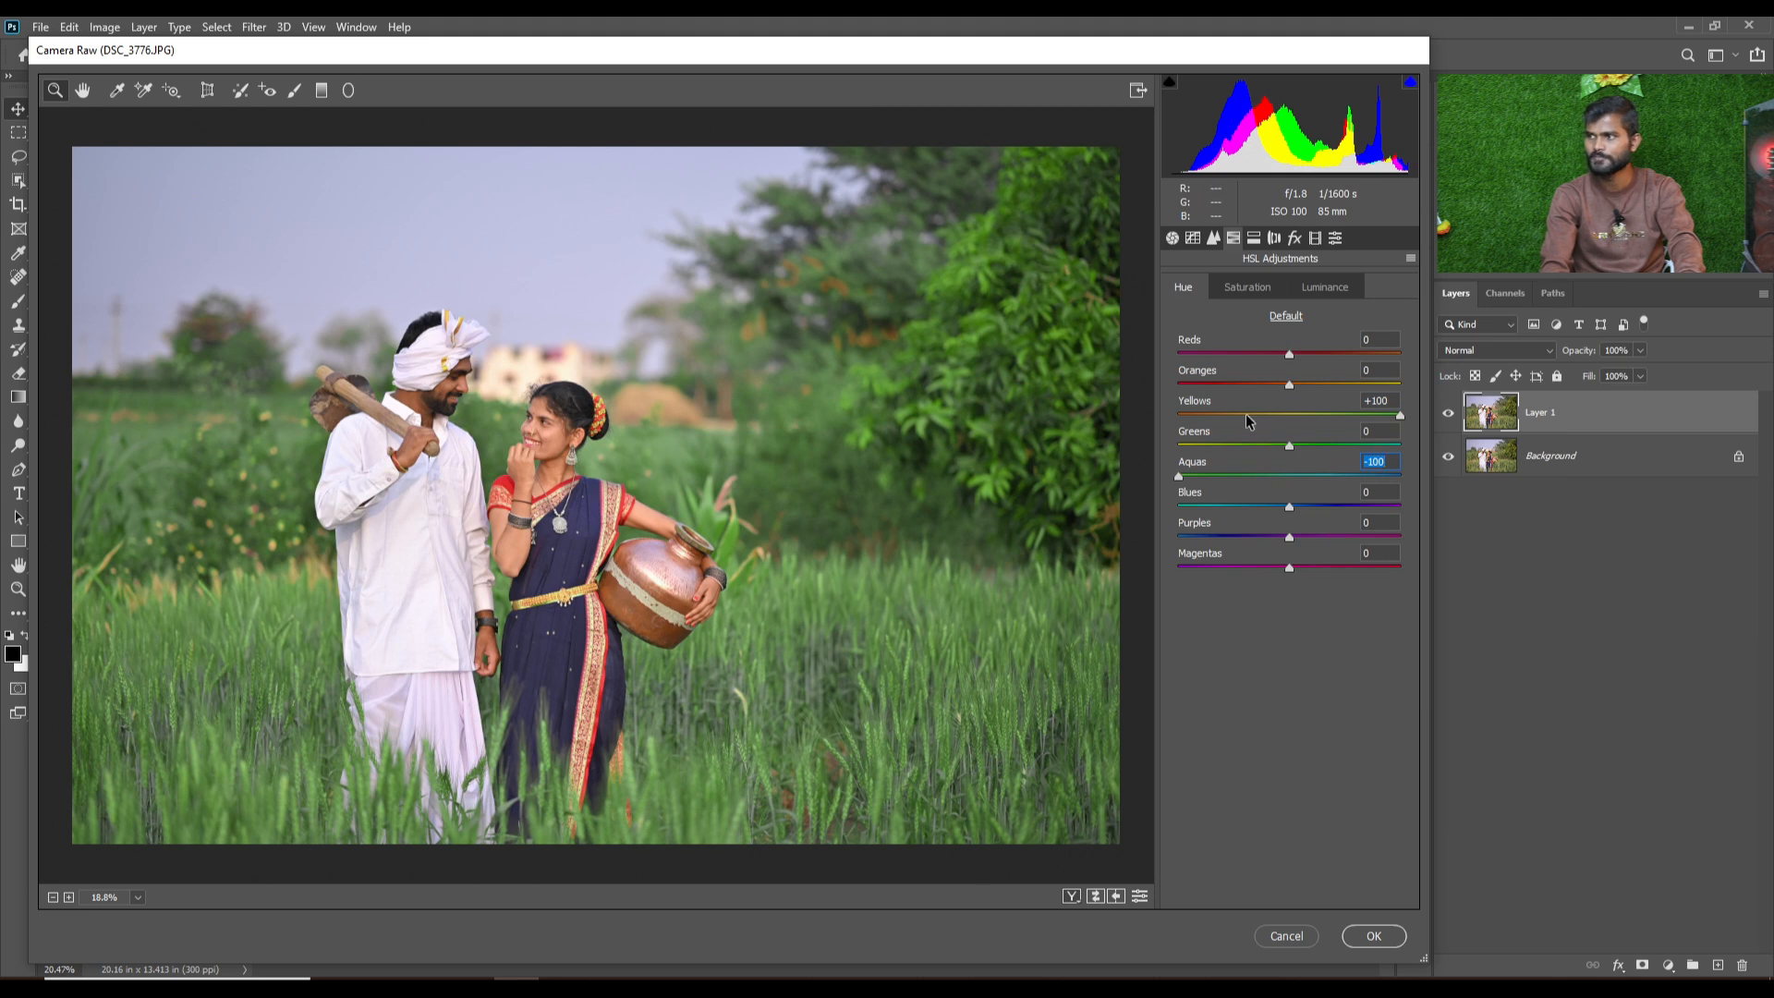
click(1248, 291)
drag(1291, 450, 1404, 448)
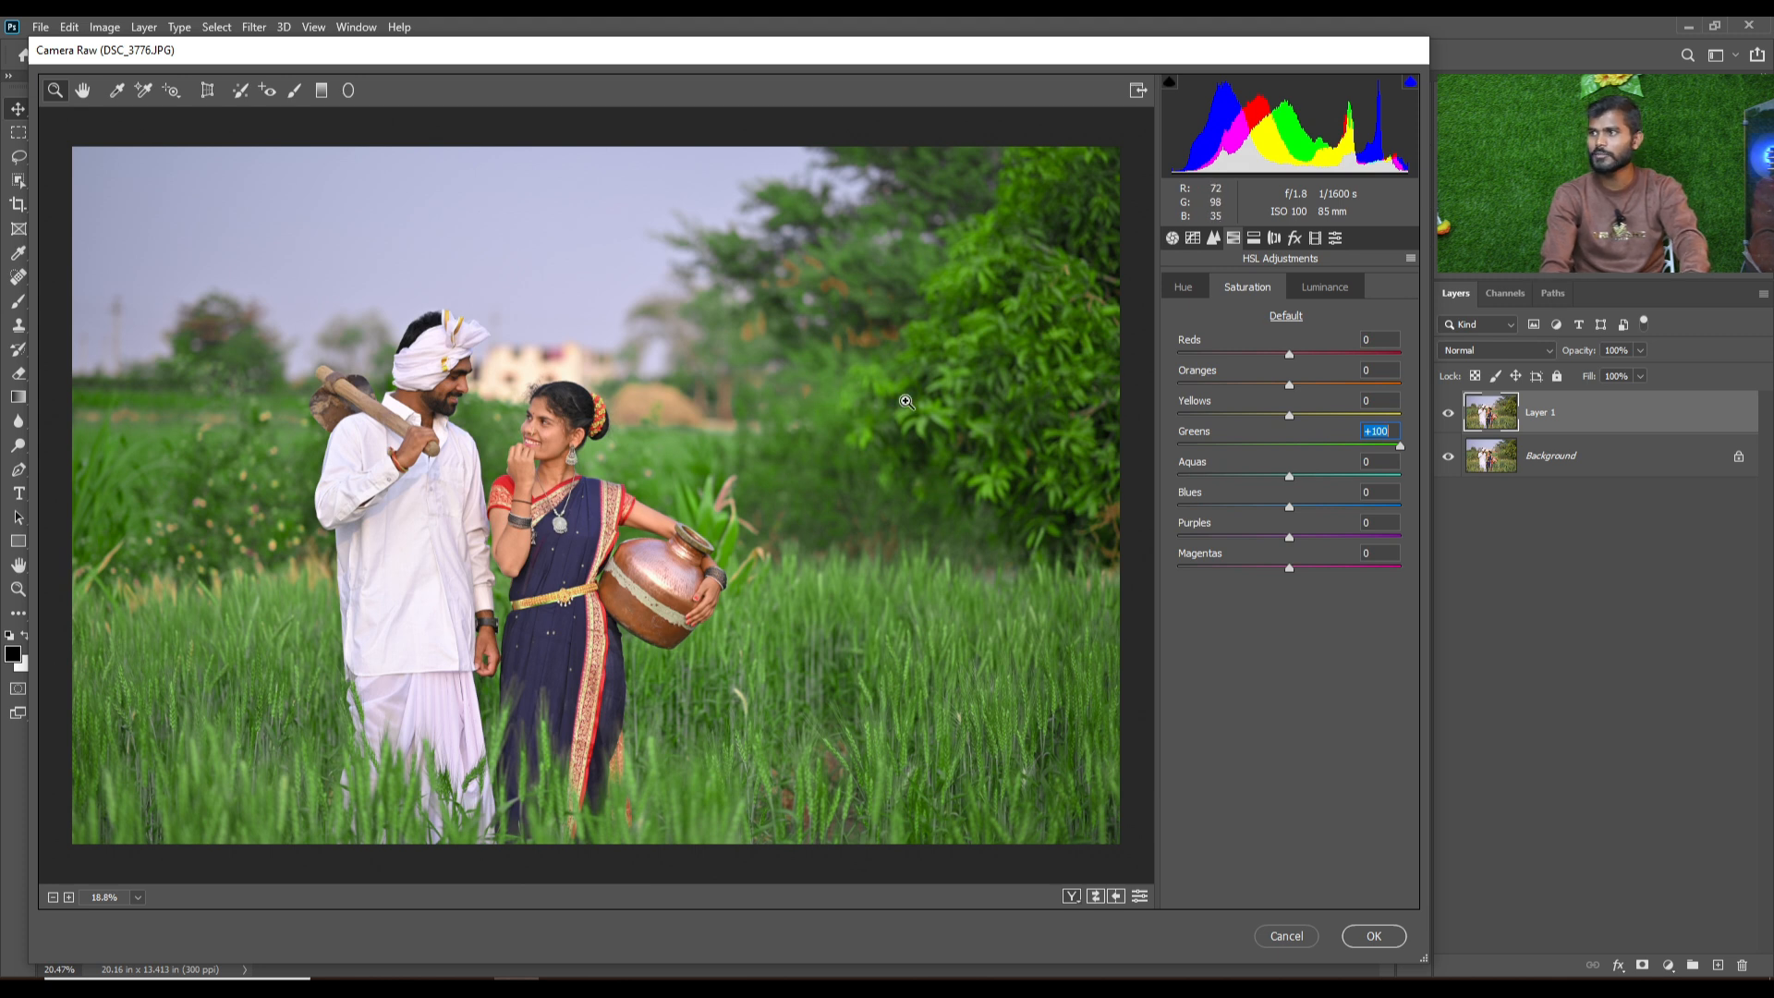
Try Greens and Yellows luminance at both -100 and +100, leaving Greens at +100 and Yellows at +3.
click(1325, 287)
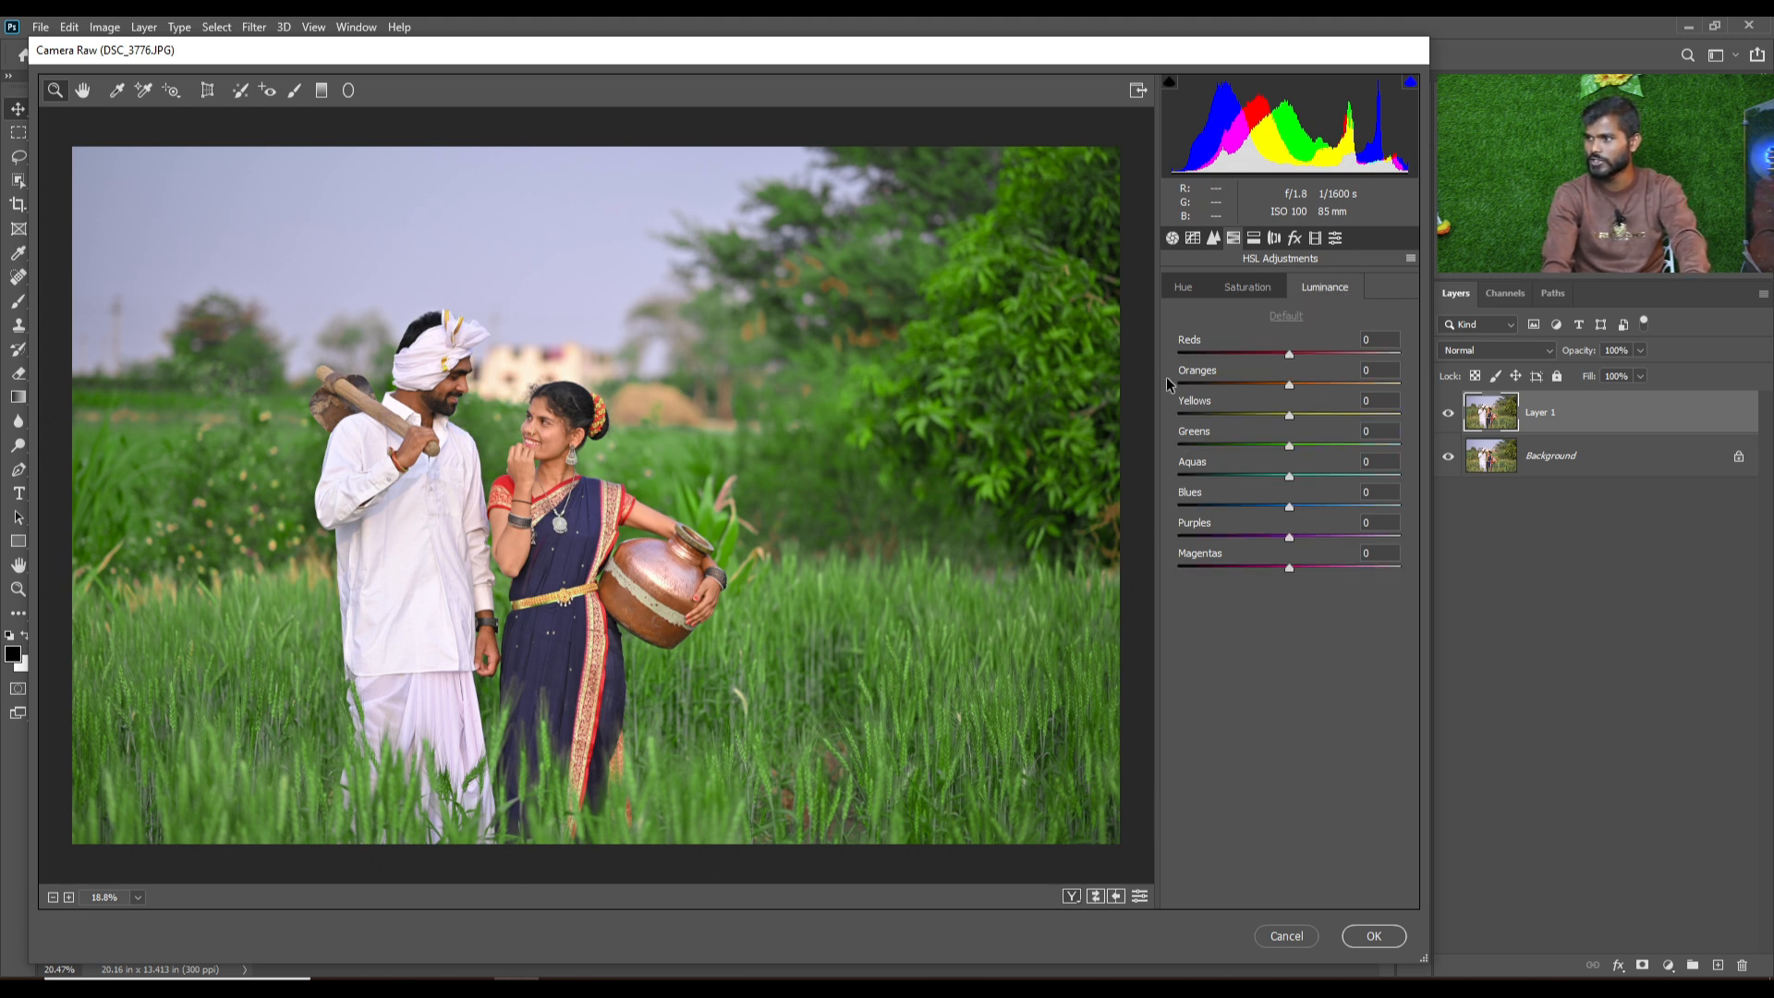
drag(1287, 450, 1169, 453)
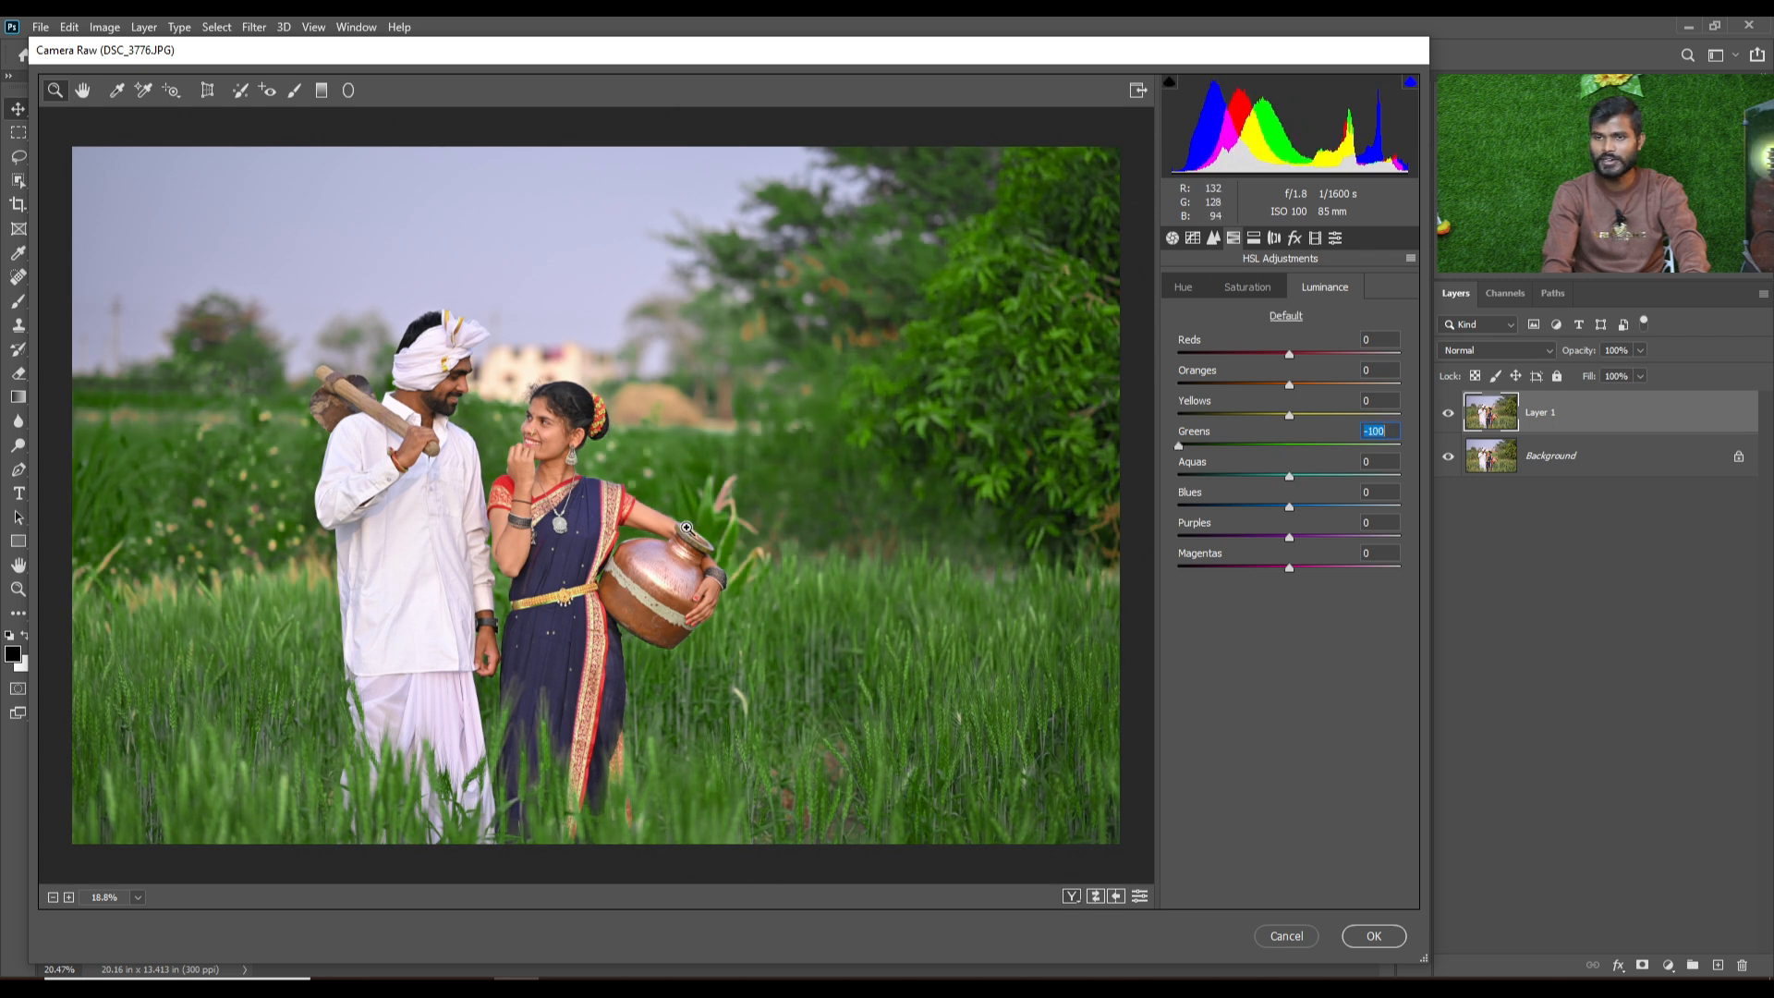
drag(1266, 448, 1403, 446)
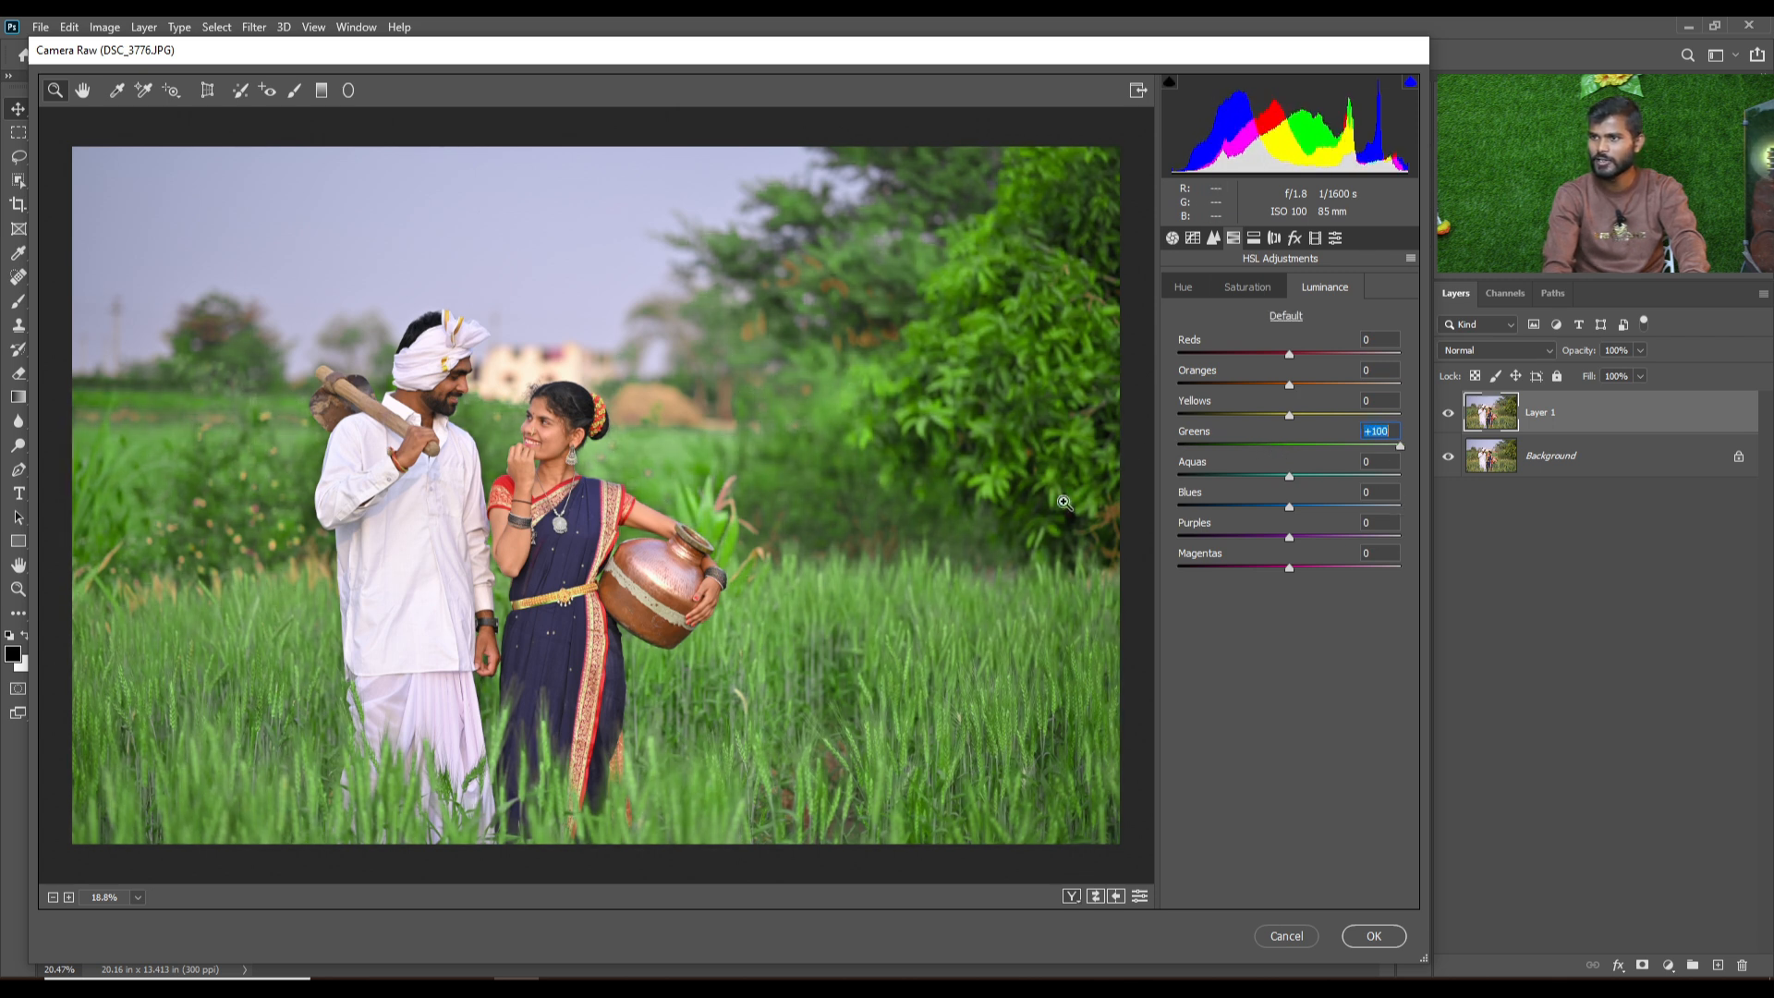
drag(1289, 416, 1414, 425)
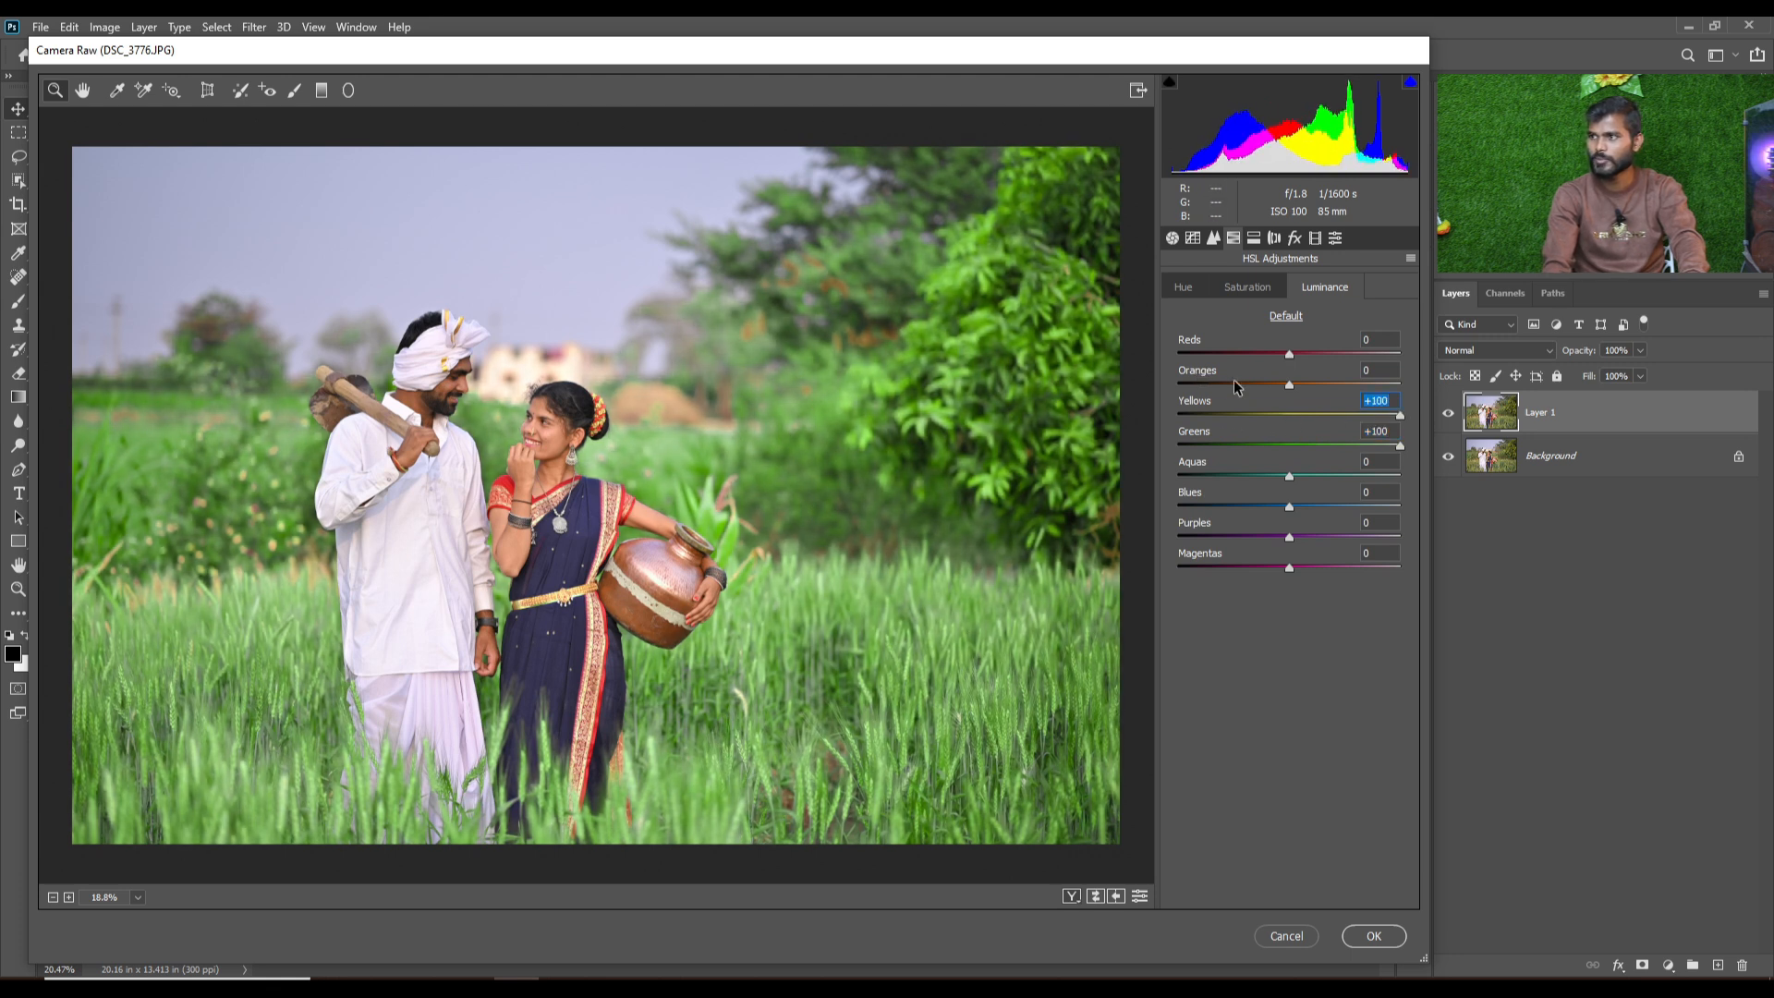
drag(1226, 416, 1146, 418)
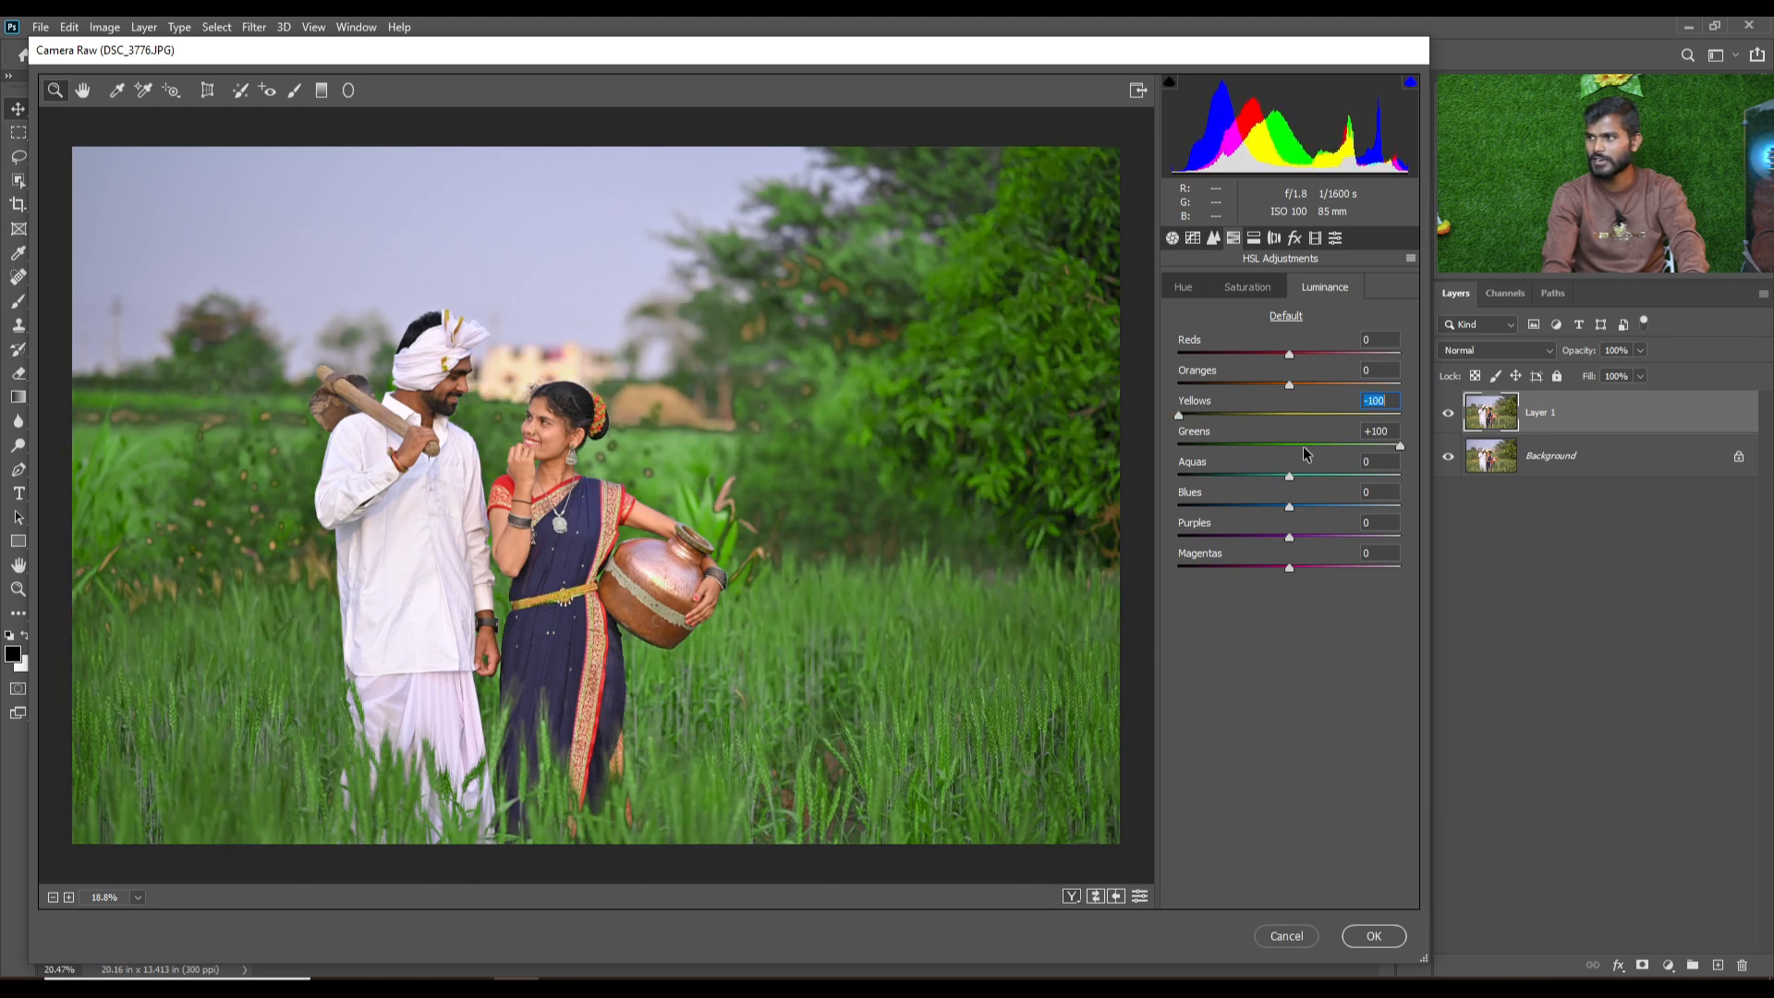
double_click(1292, 410)
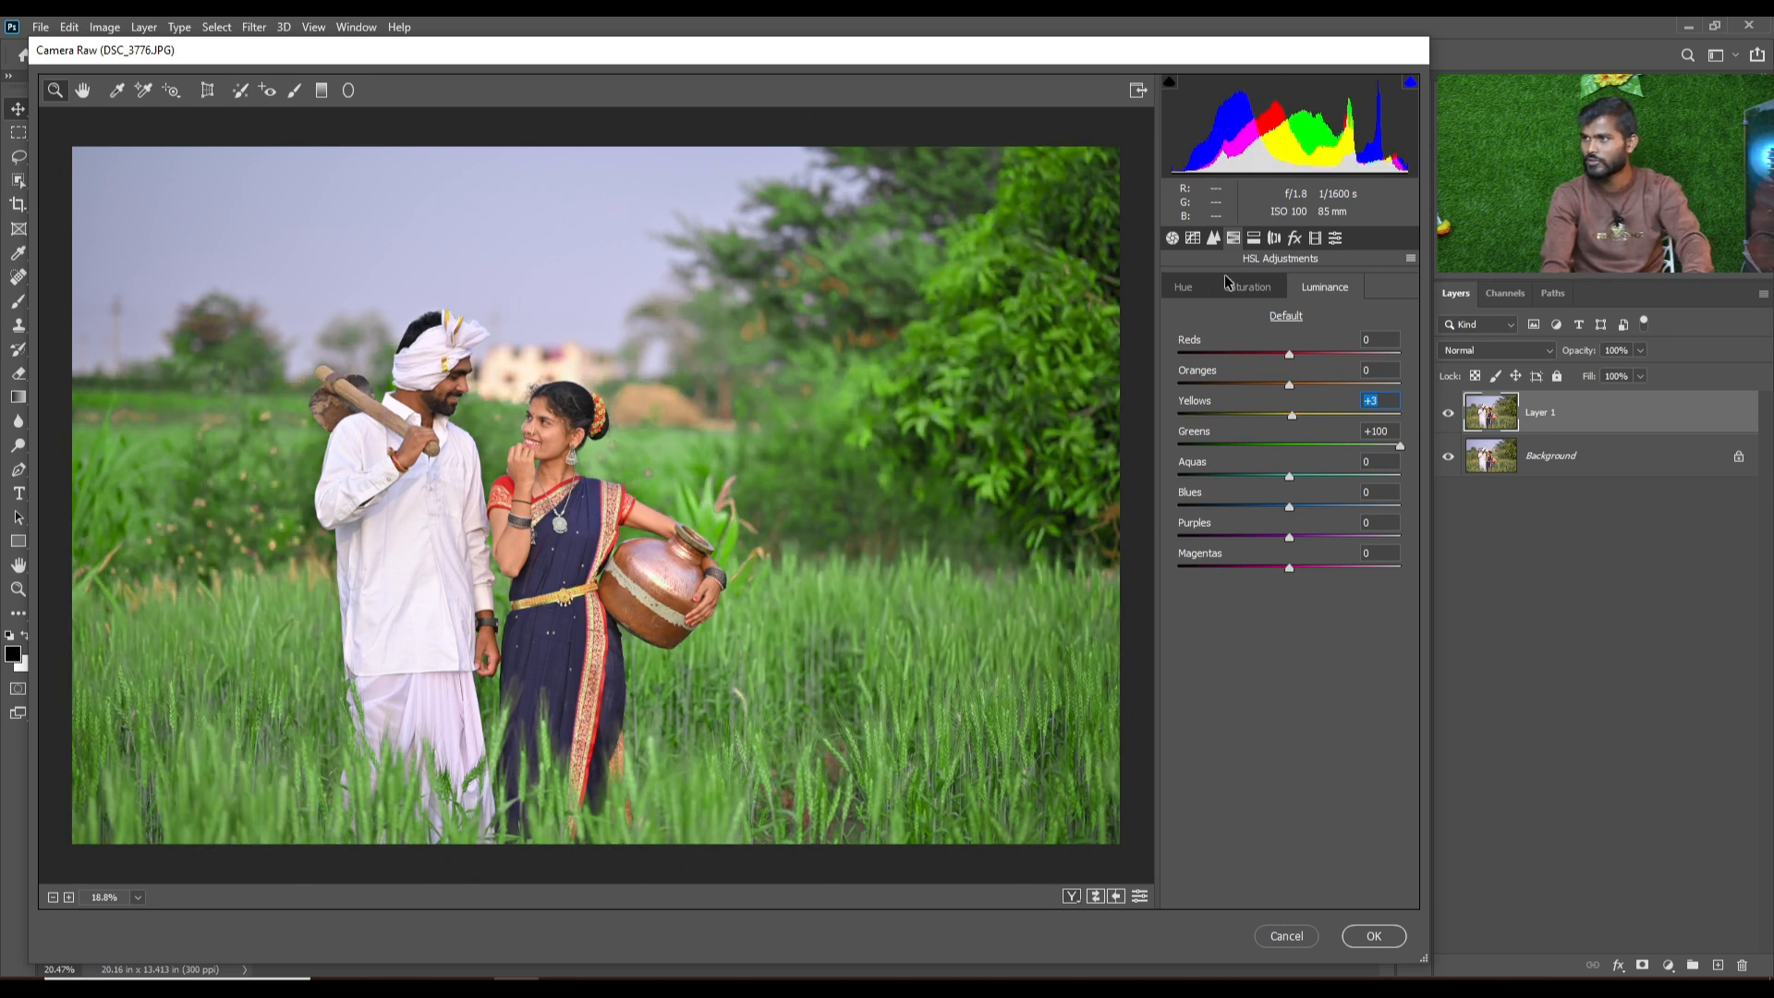
Try the Yellows saturation at -100 and at +100.
drag(1289, 415, 1159, 416)
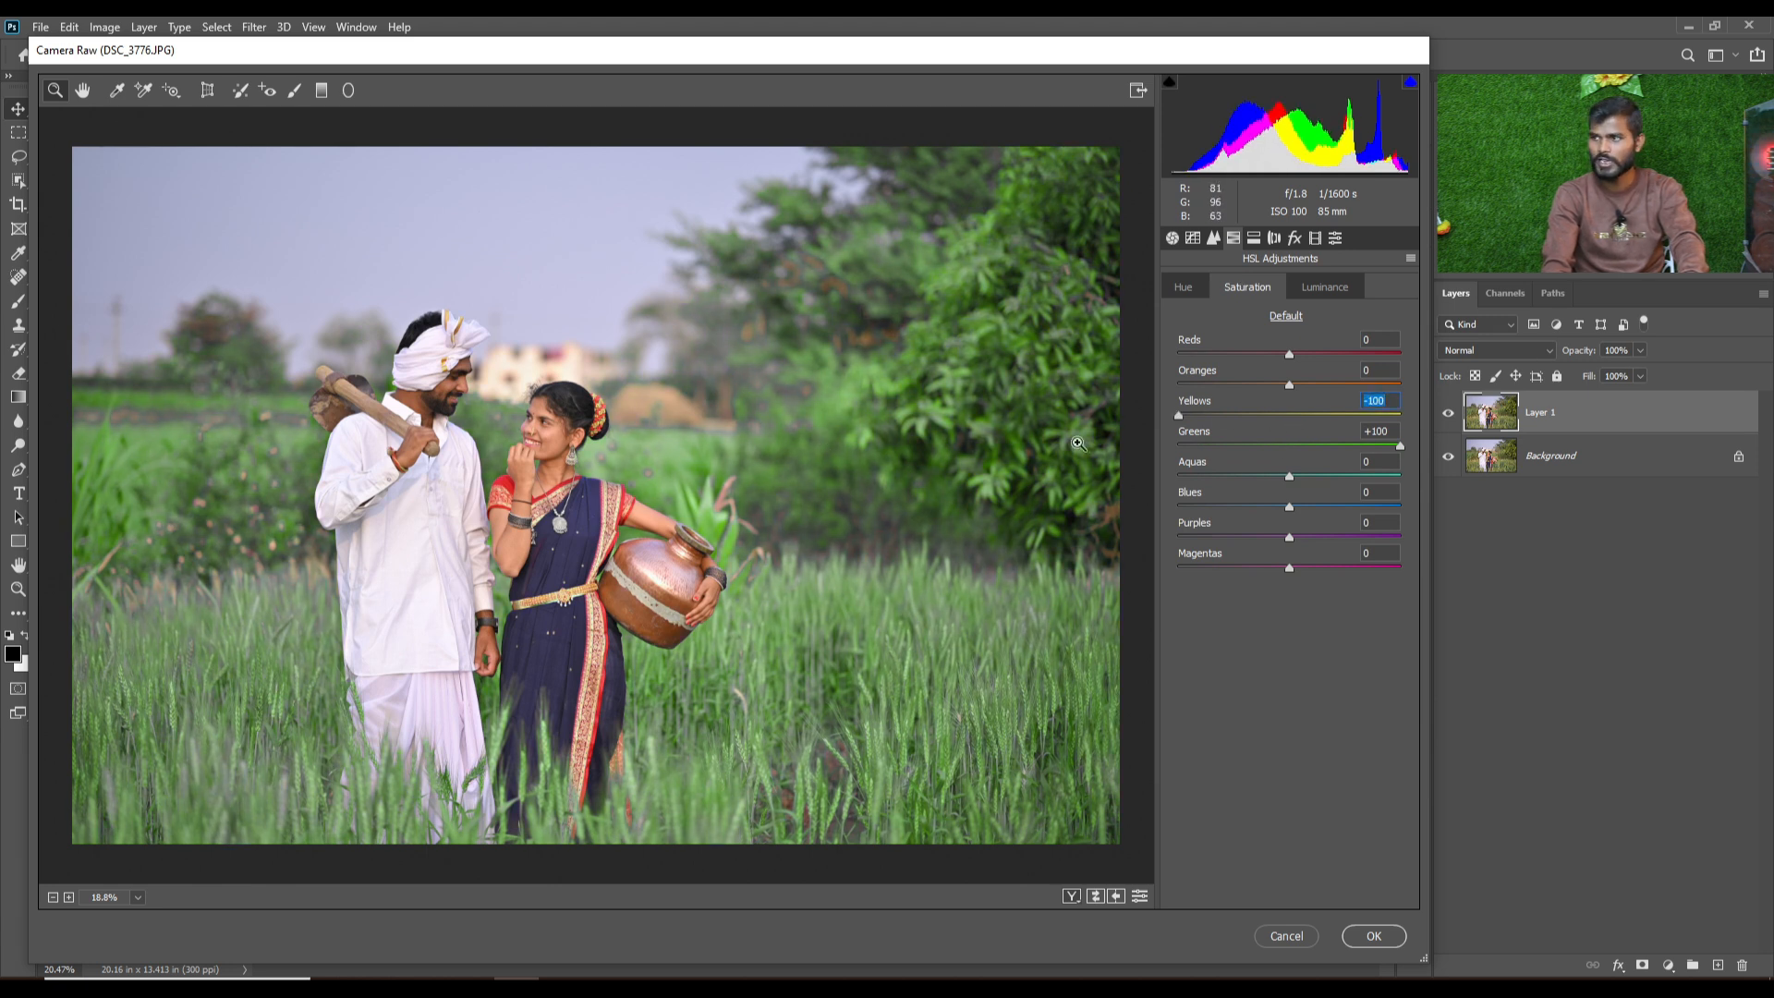
drag(1248, 414, 1406, 416)
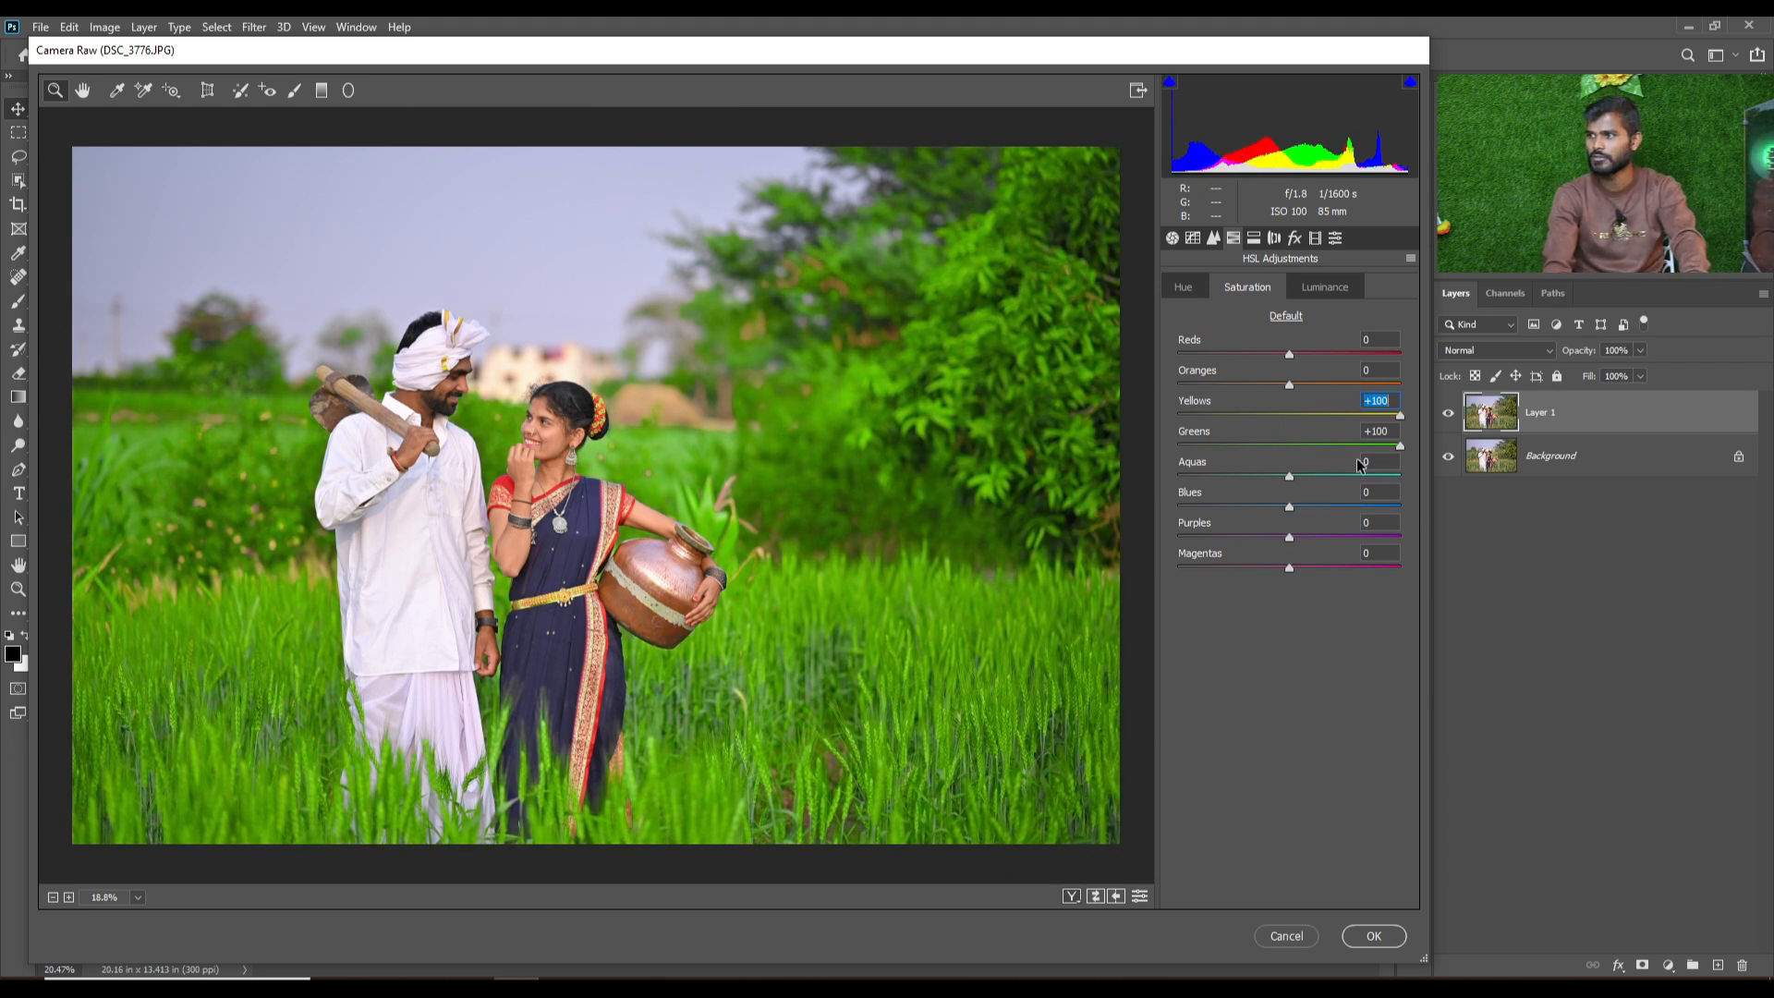
Try the Greens hue at +41 and -48, and reset it to 0.
click(1193, 292)
drag(1293, 446, 1330, 442)
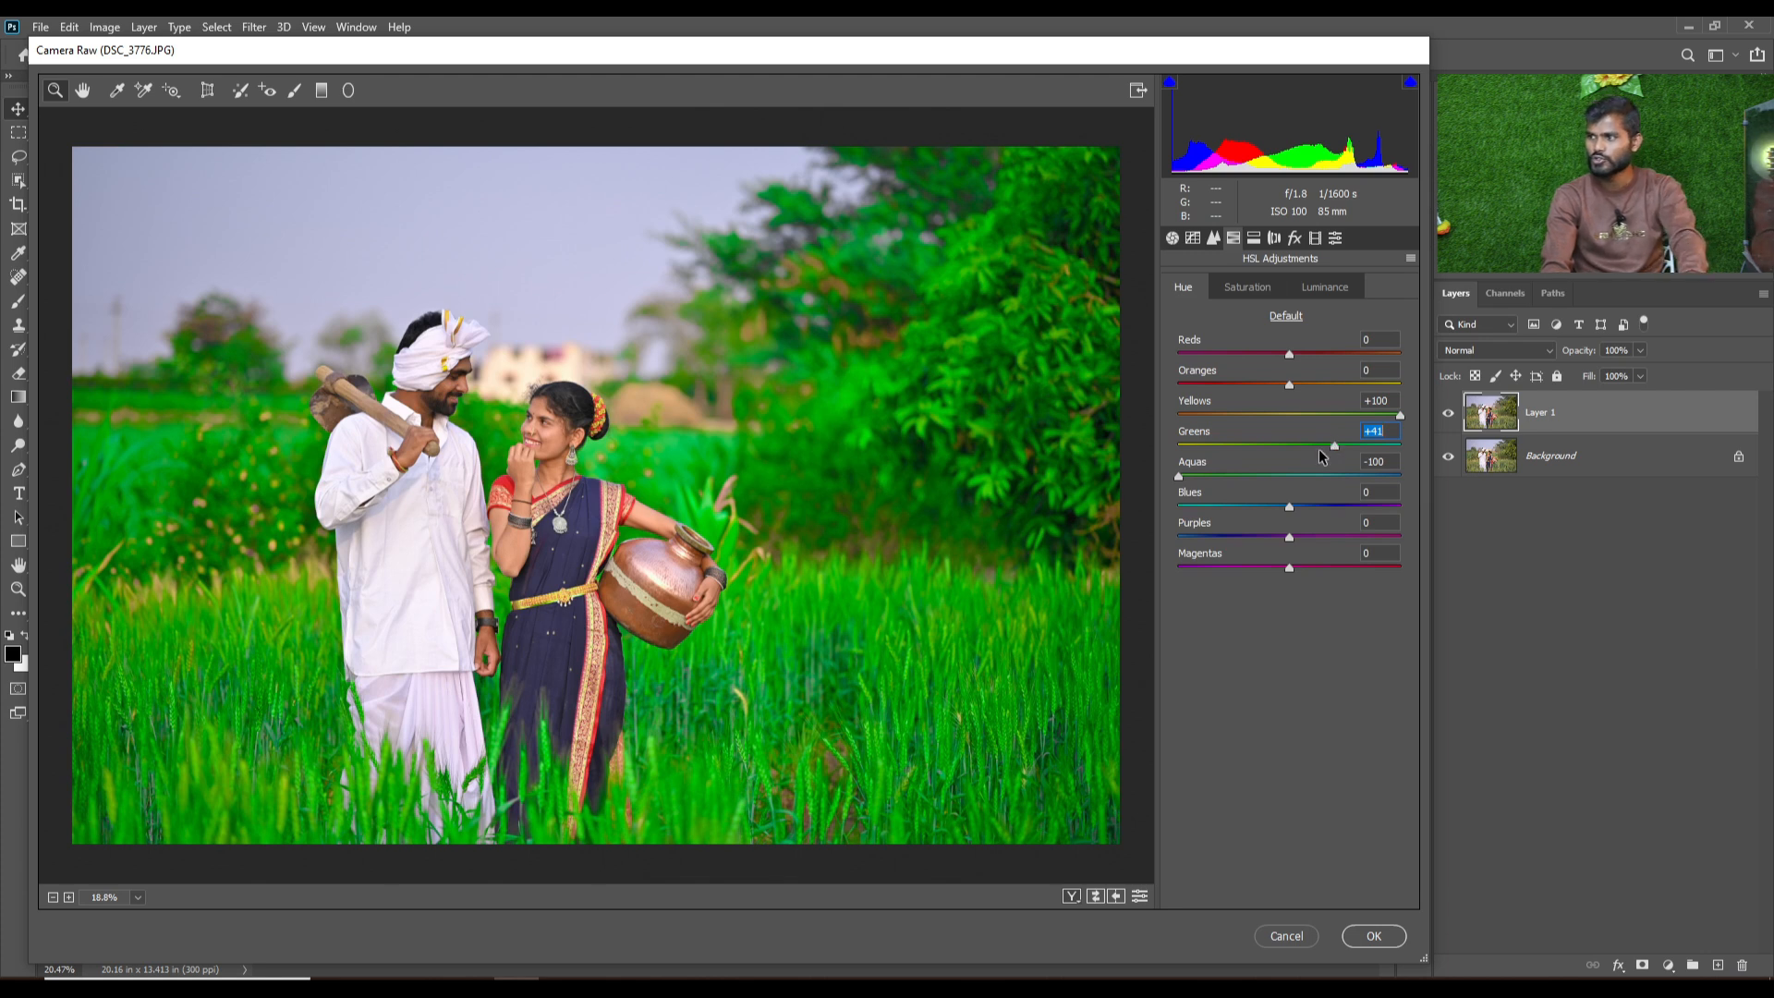
drag(1331, 450, 1231, 450)
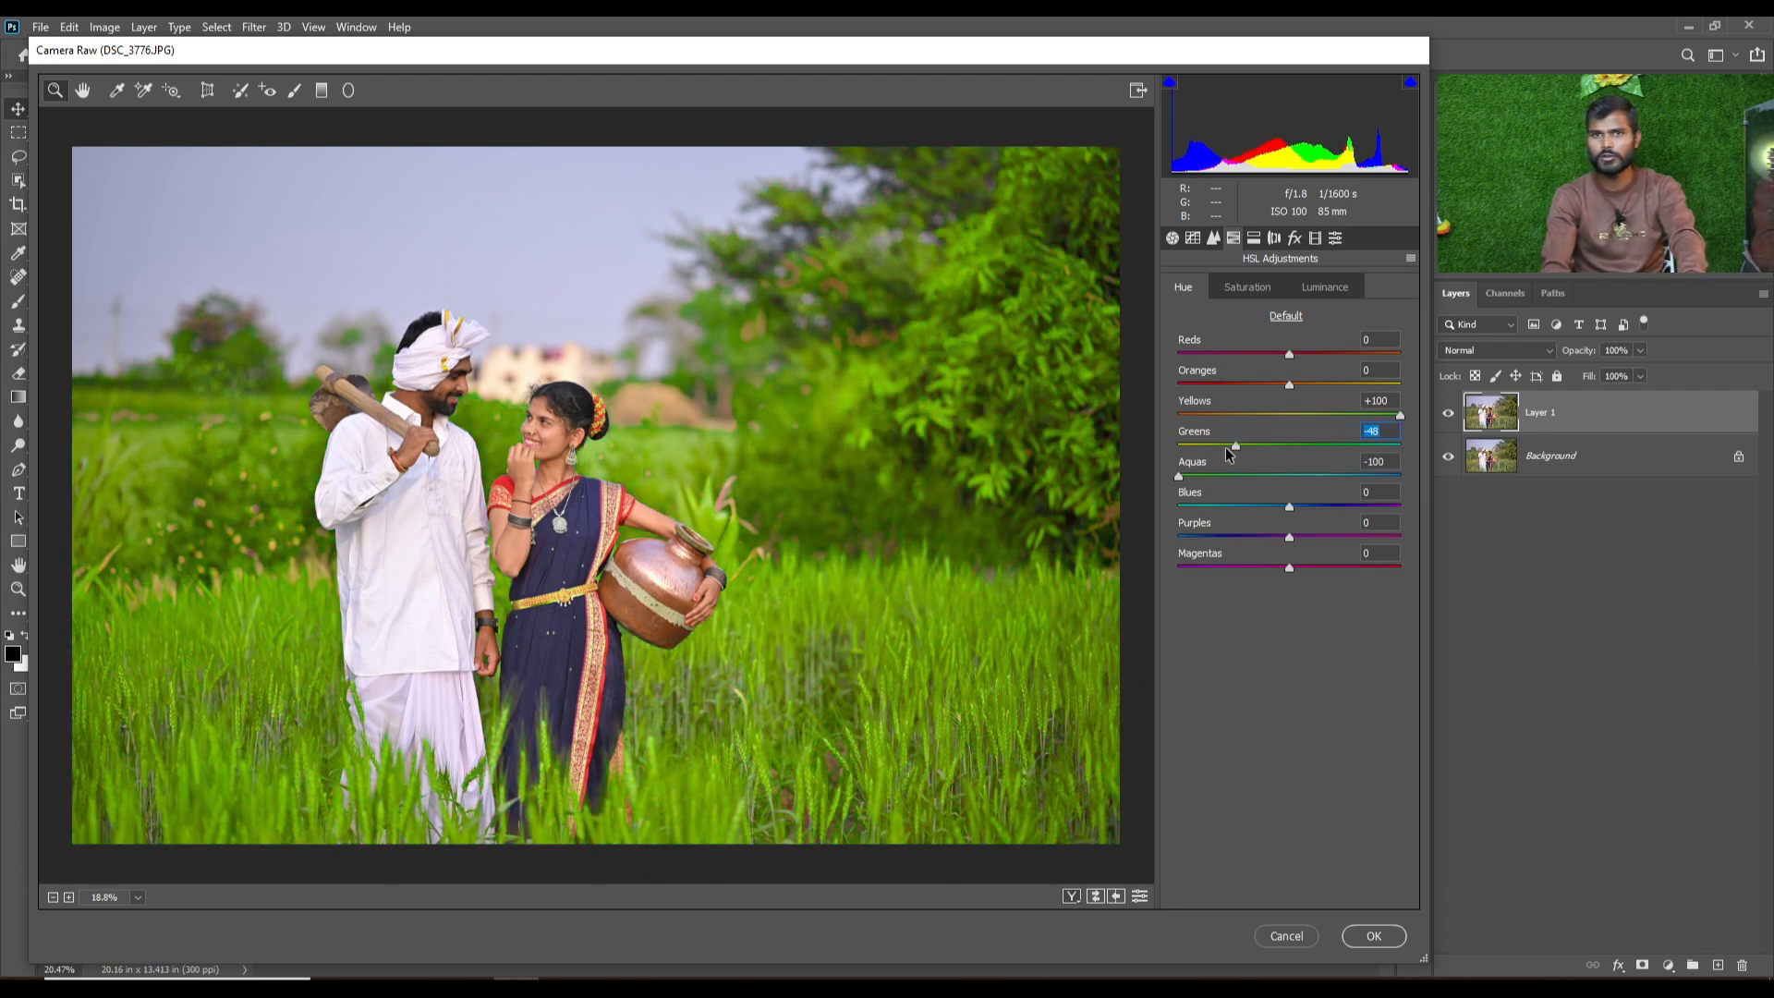
key(ctrl+z)
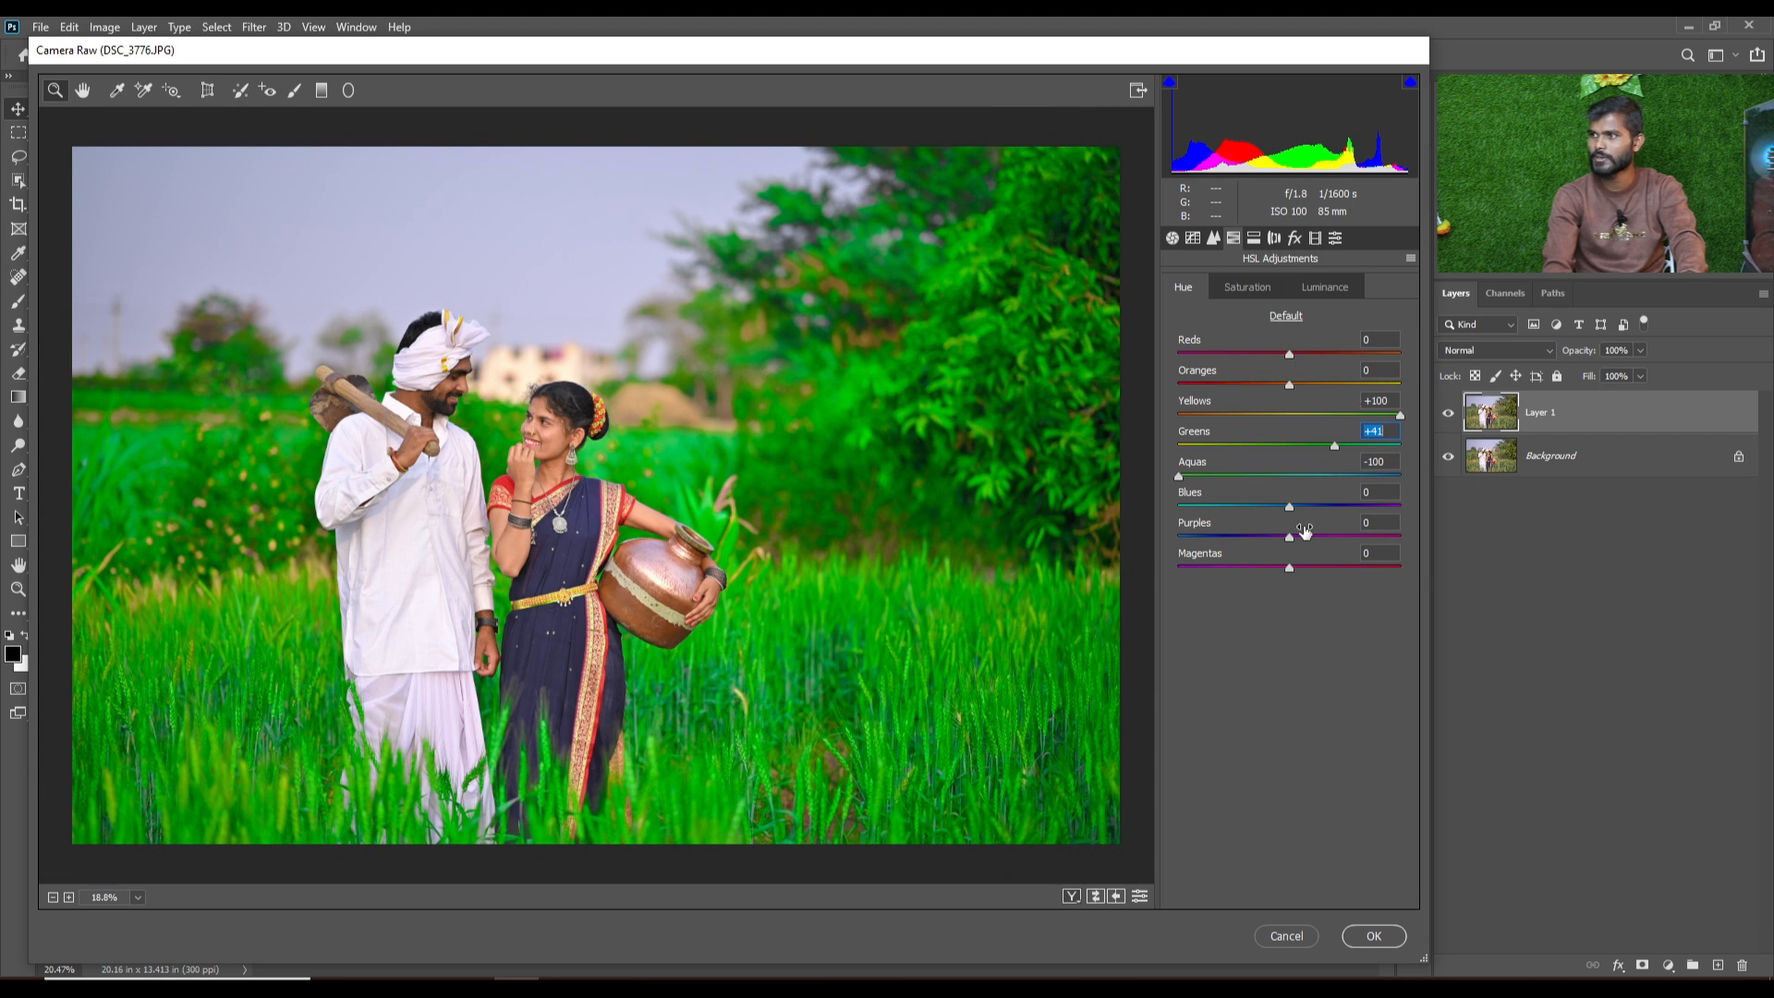
text(0)
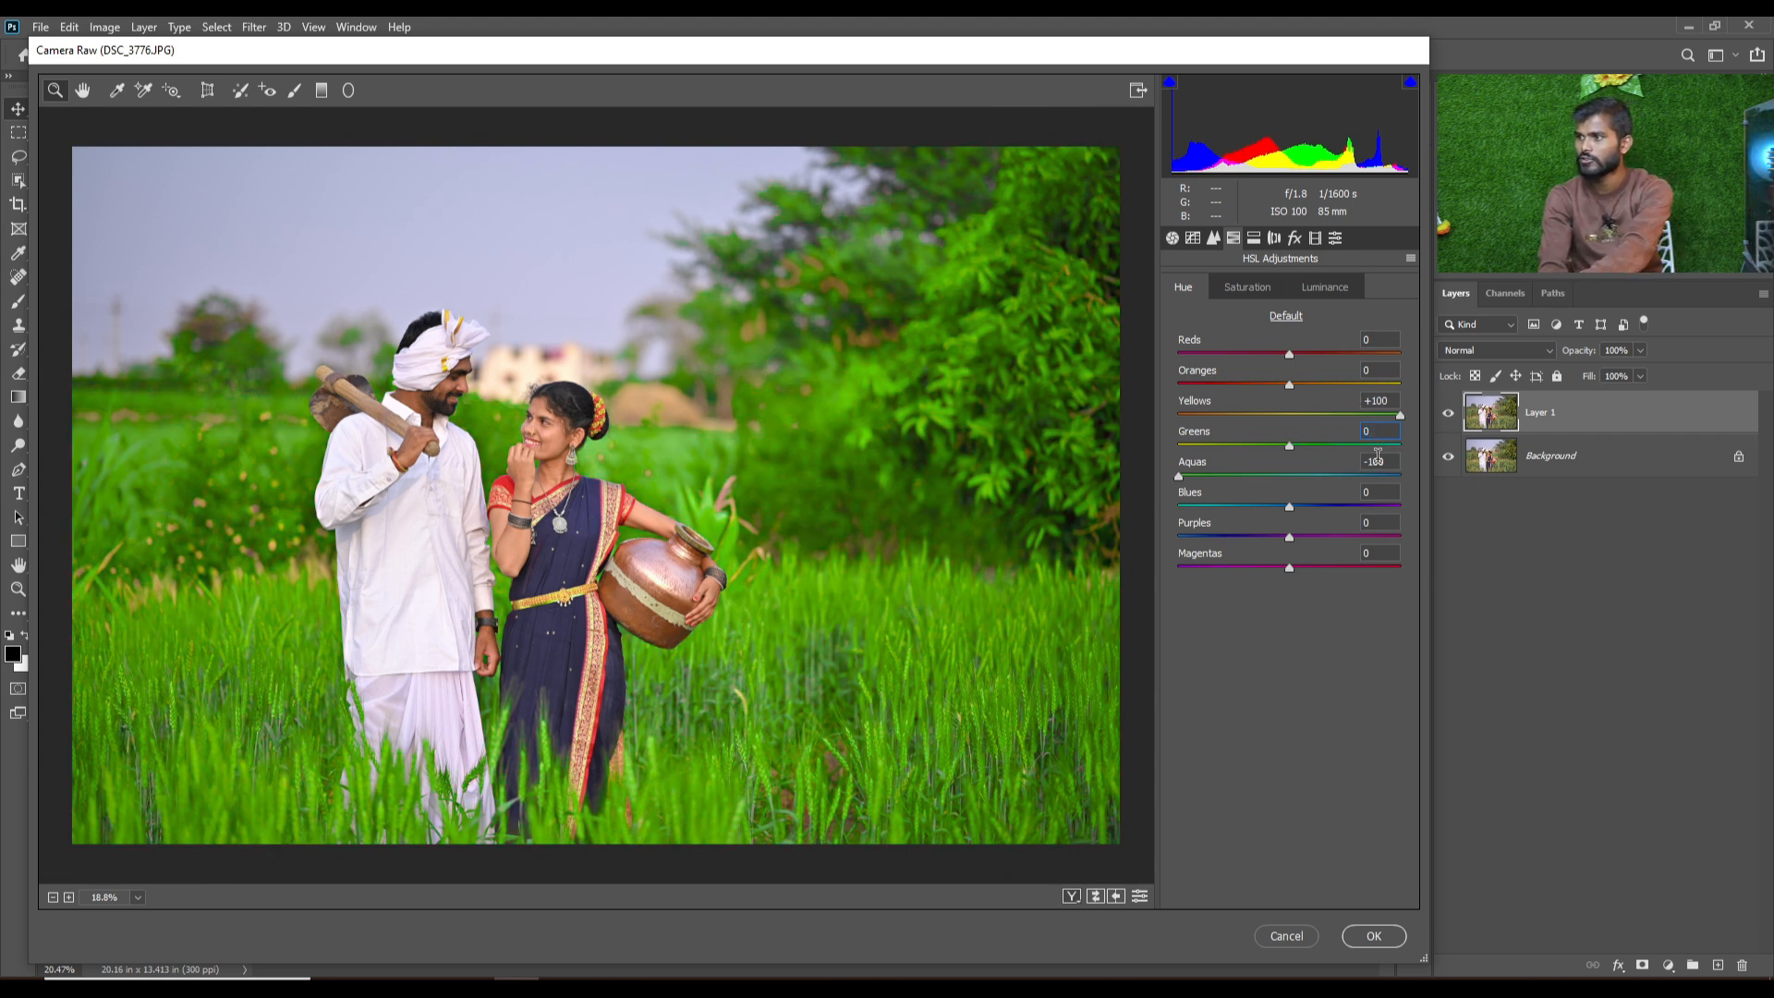
Reset the Yellows saturation to 0 and dismiss the invalid entry message.
click(1267, 294)
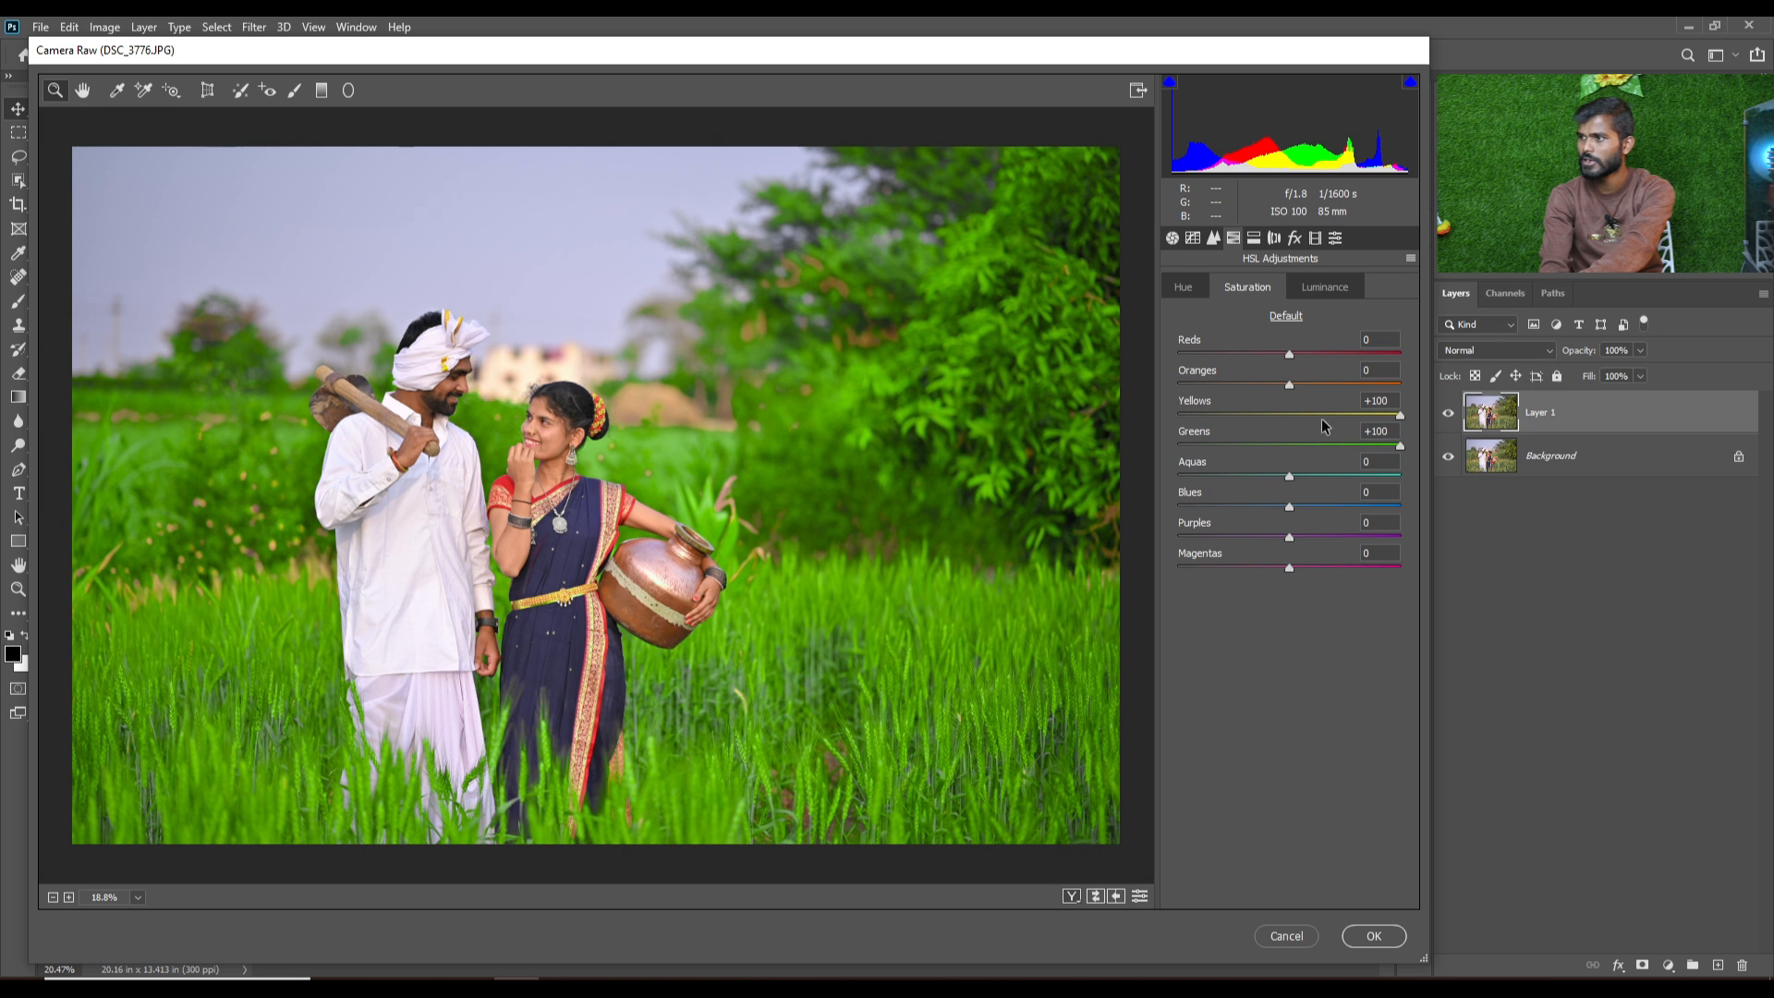
click(1376, 403)
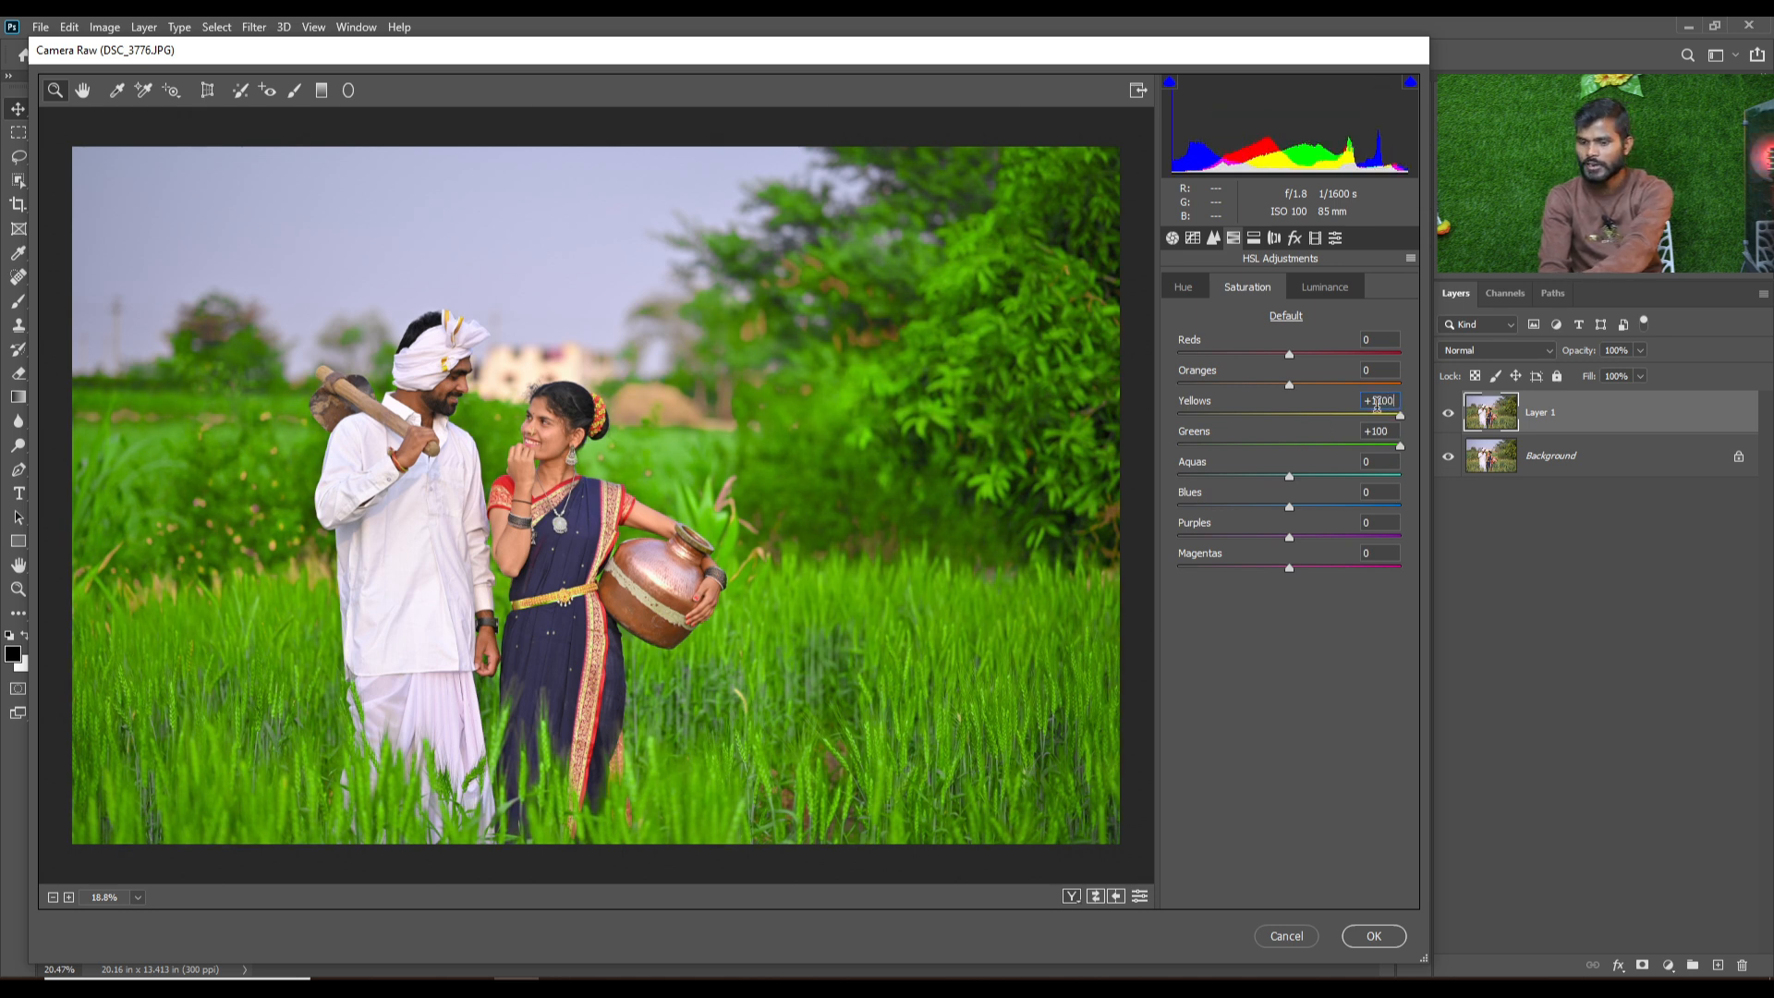
key(BackSpace)
key(BackSpace)
key(BackSpace)
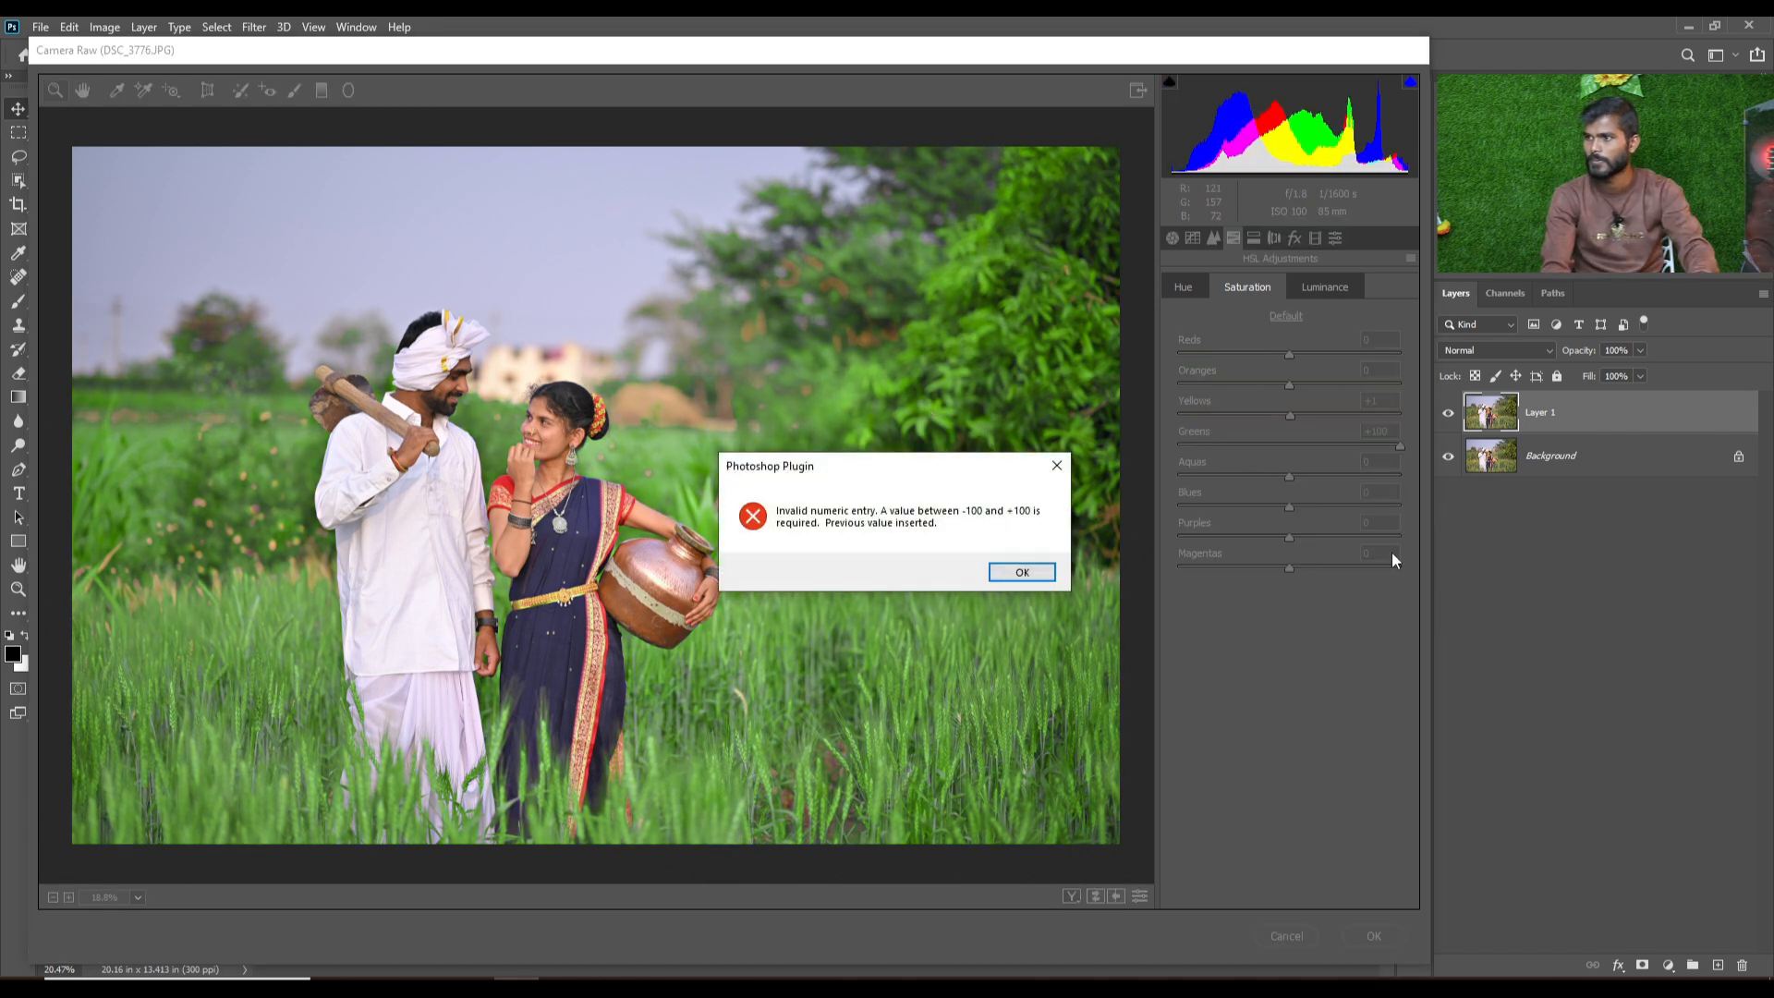
click(1045, 578)
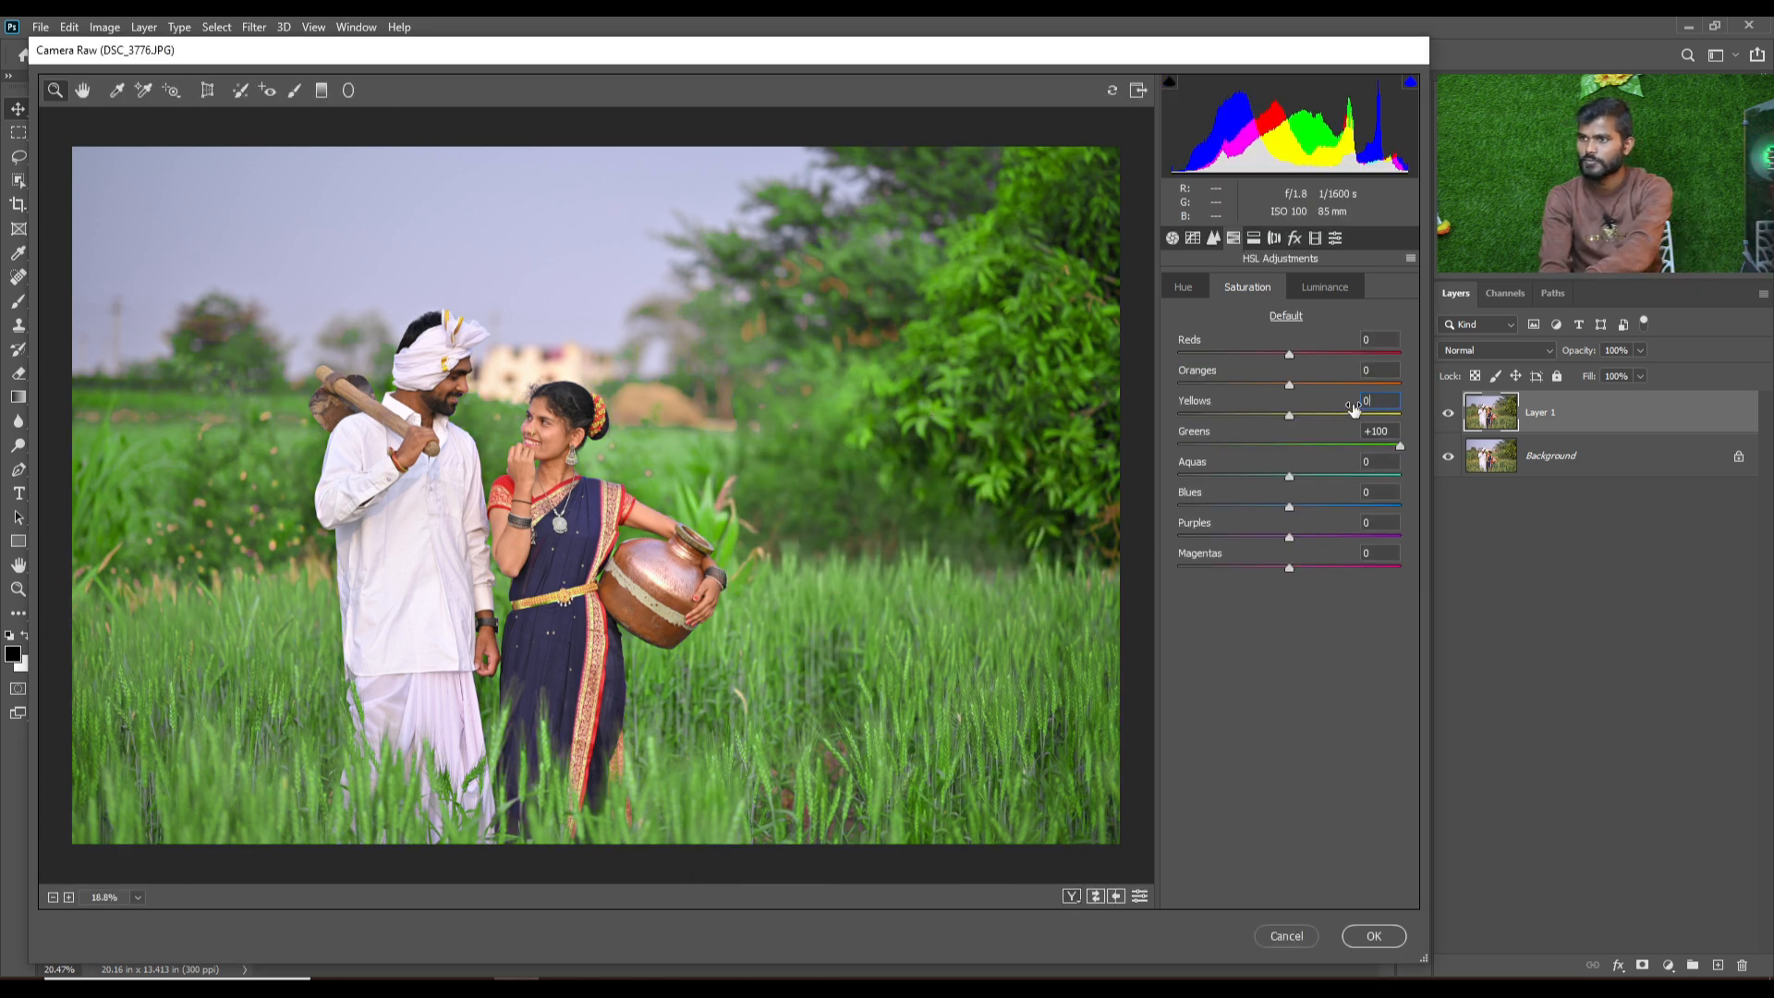
Reset the Greens luminance to 0 and set the Yellows luminance to +1.
click(1325, 288)
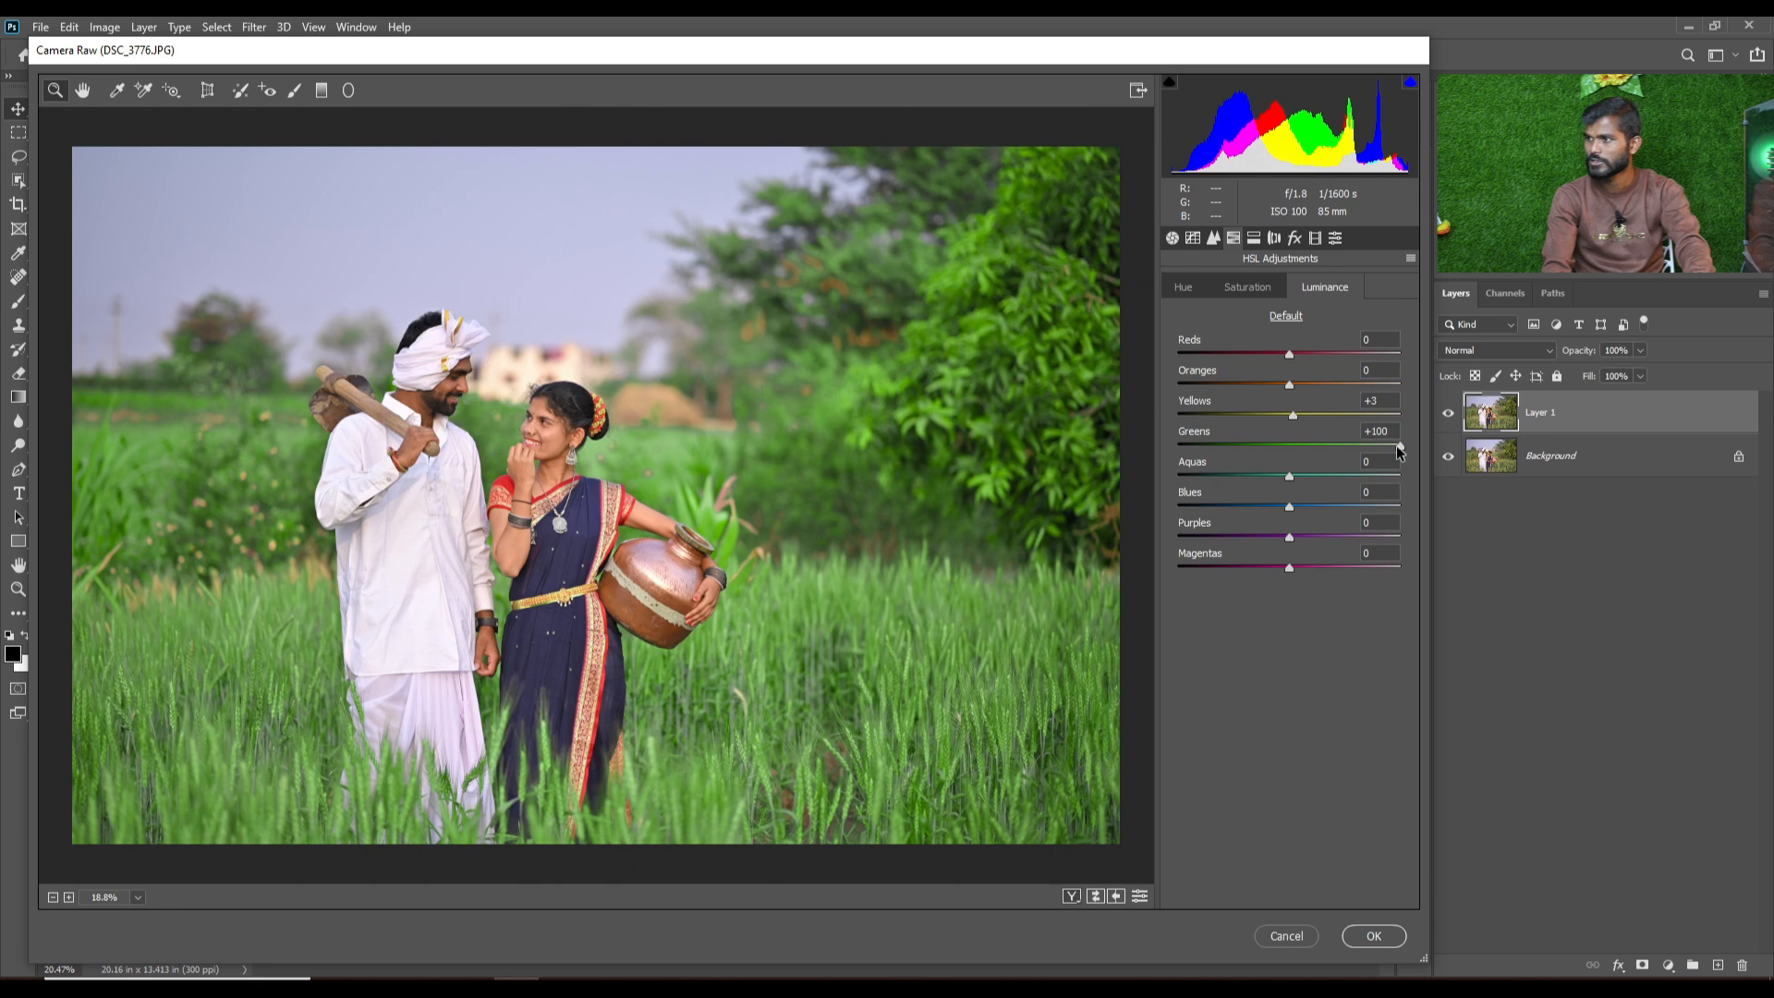
drag(1399, 447, 1290, 447)
text(0)
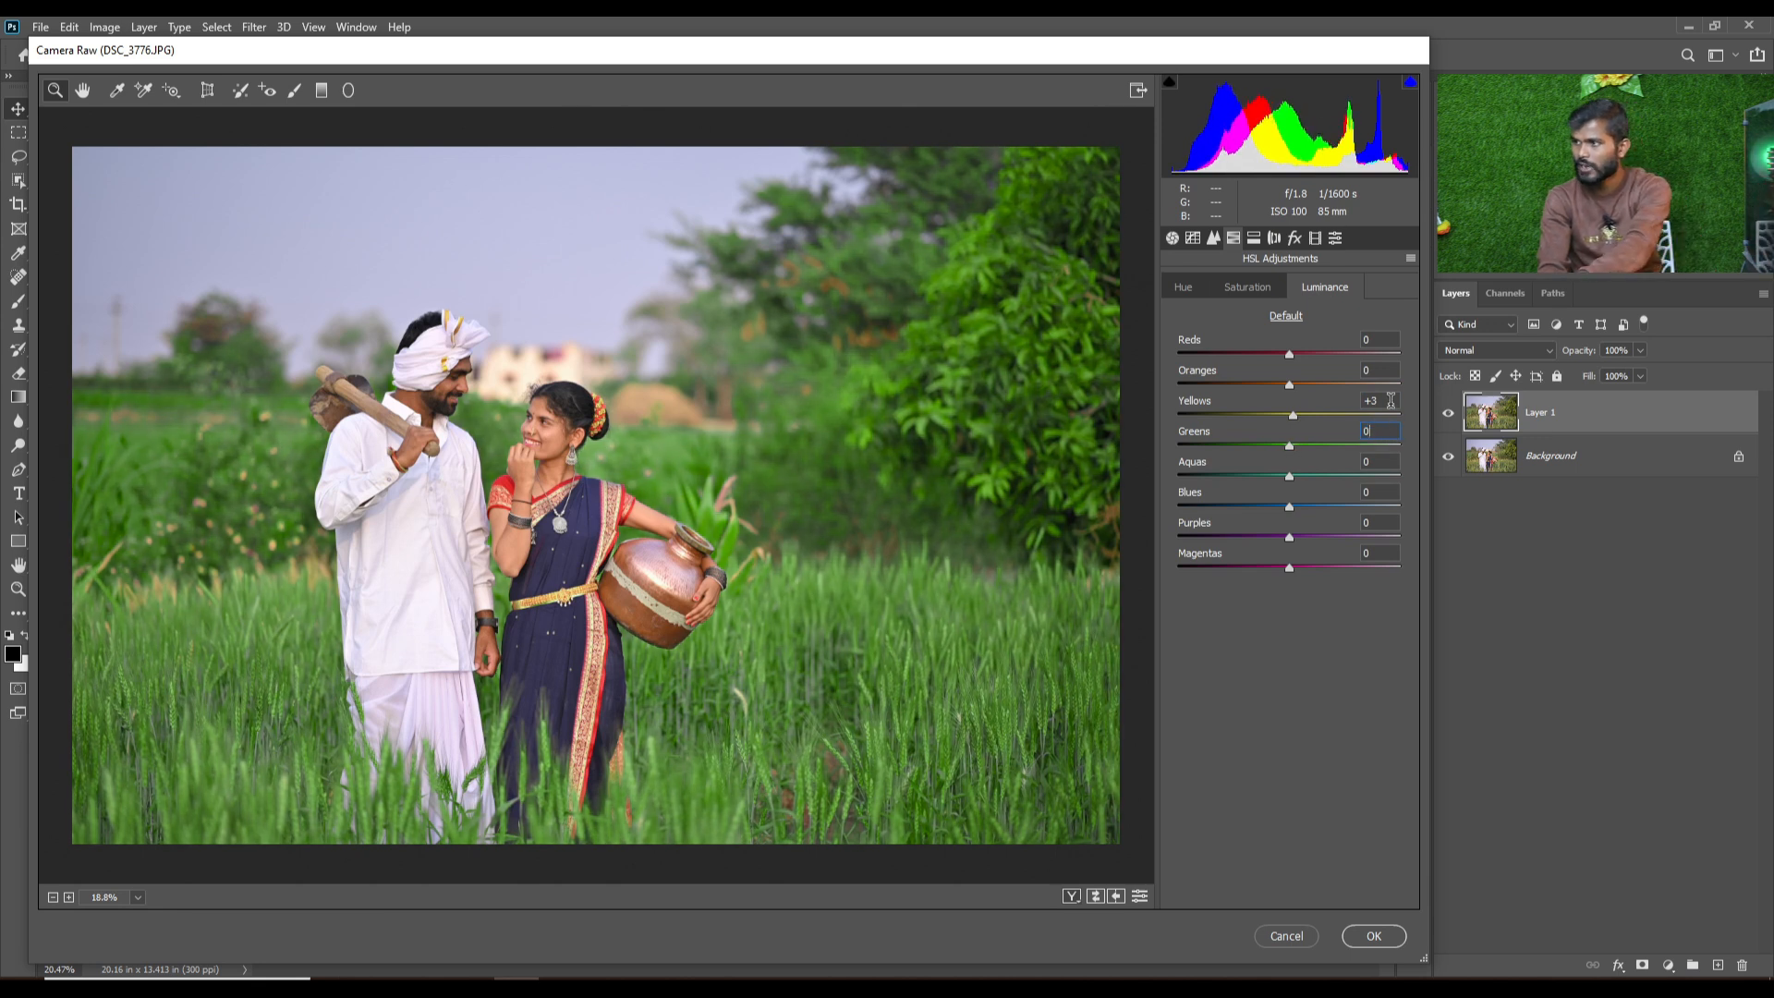
click(1390, 400)
text(100)
key(BackSpace)
key(BackSpace)
key(Return)
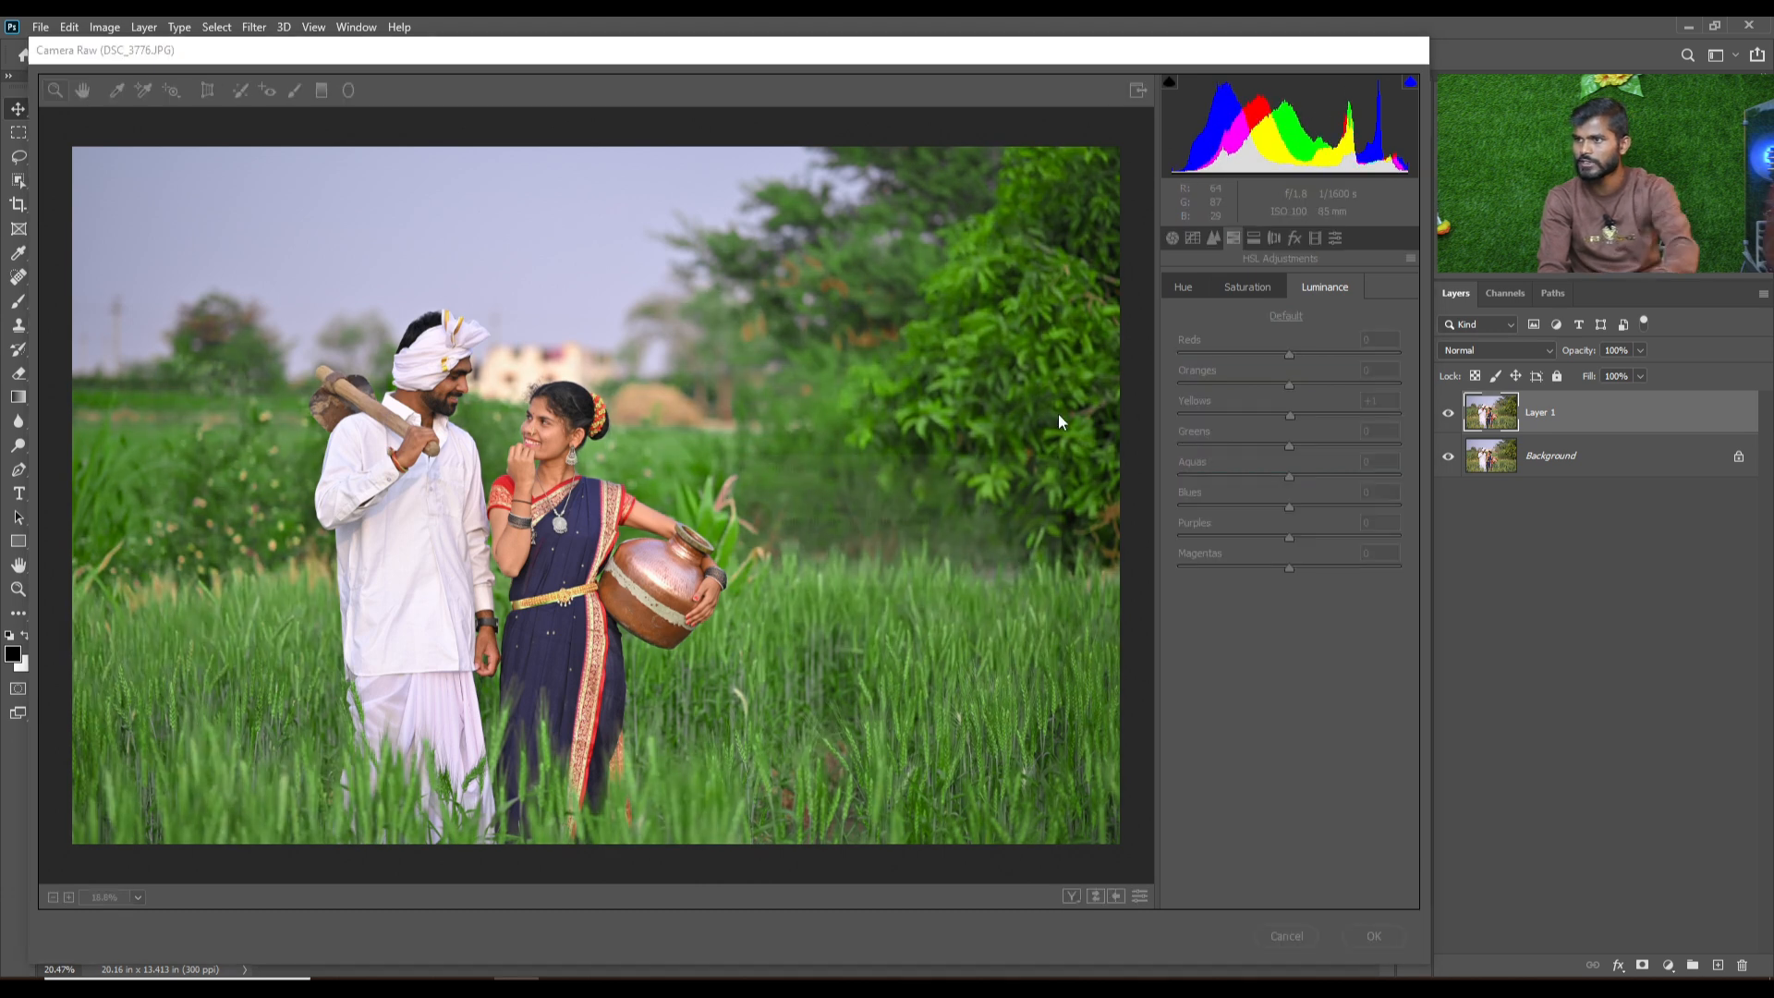
click(1025, 571)
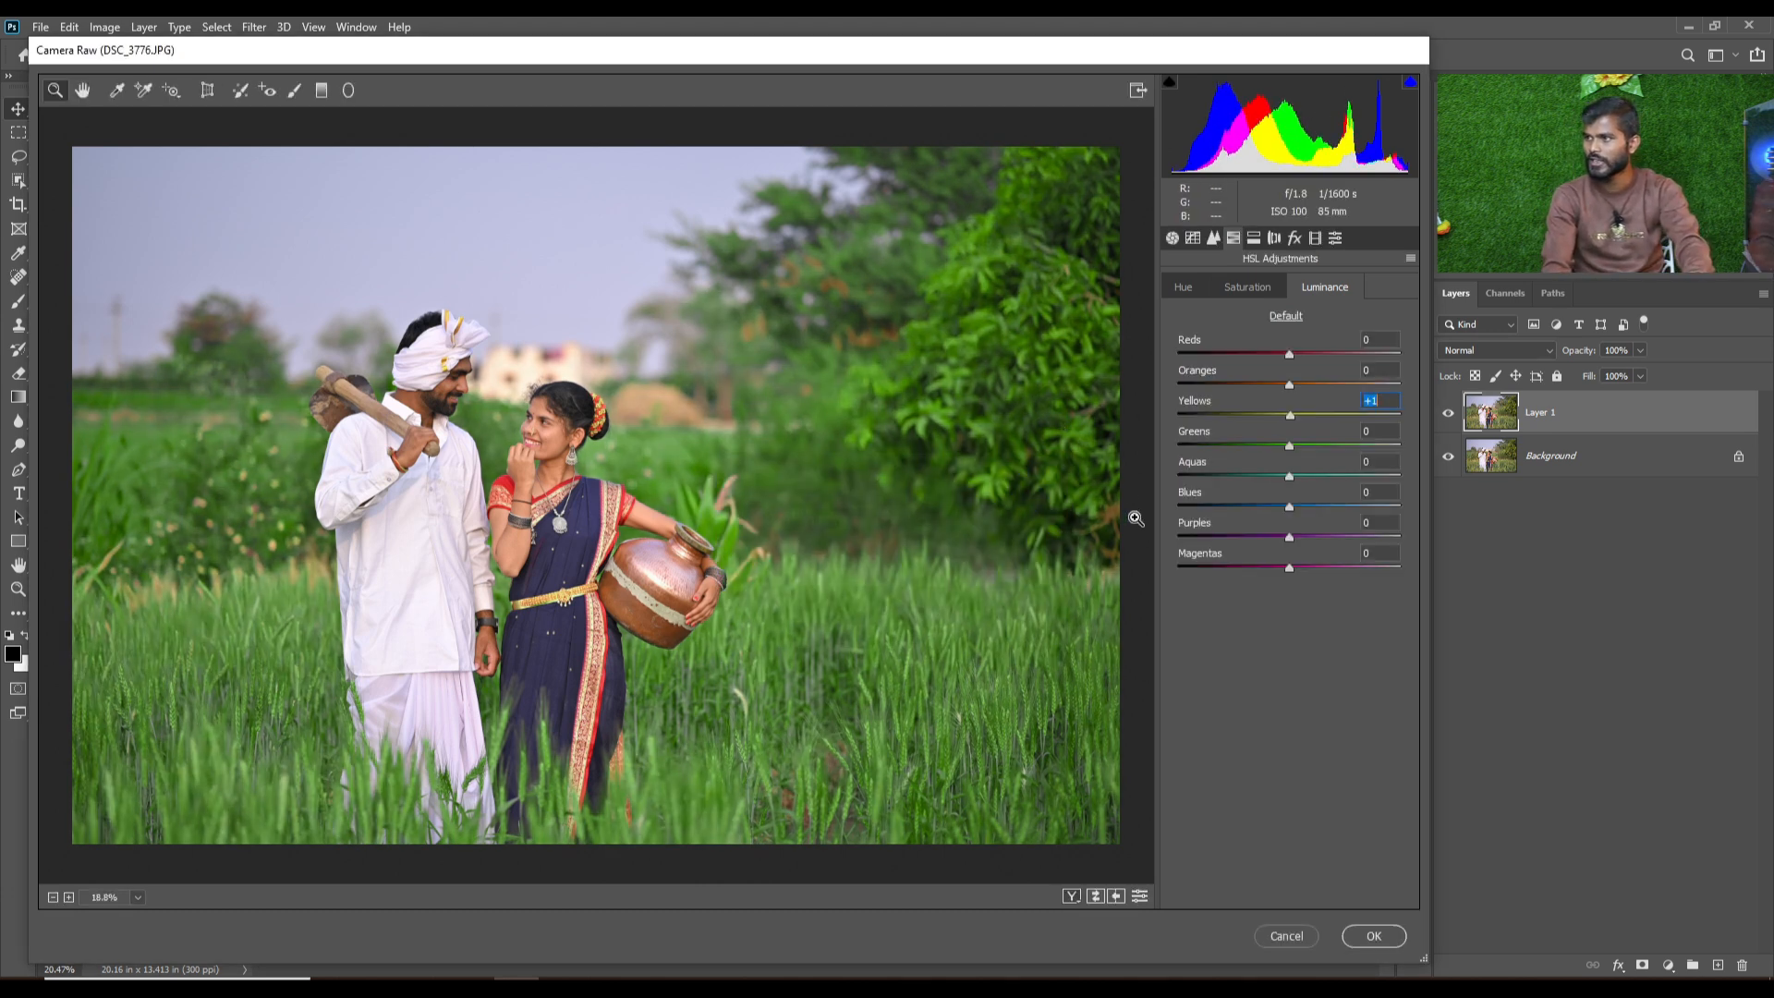
Review the hue settings, raise the Yellows saturation to +73 and show the luminance settings.
click(1256, 290)
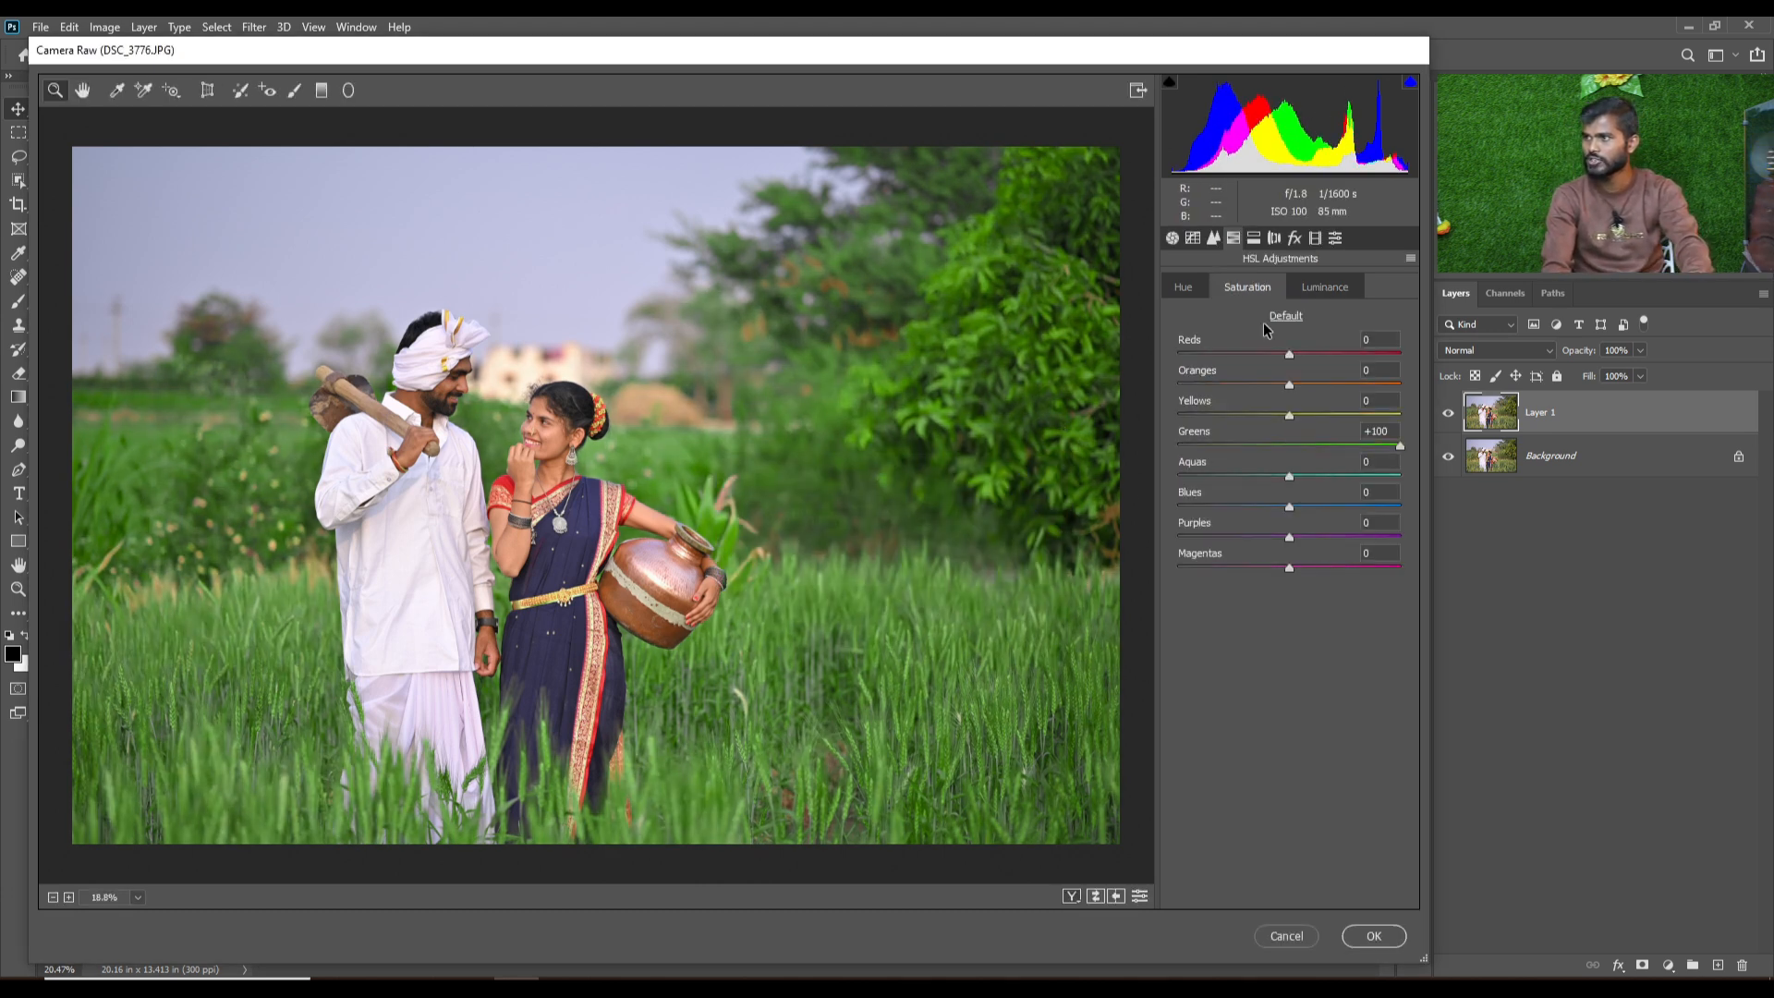
click(1181, 290)
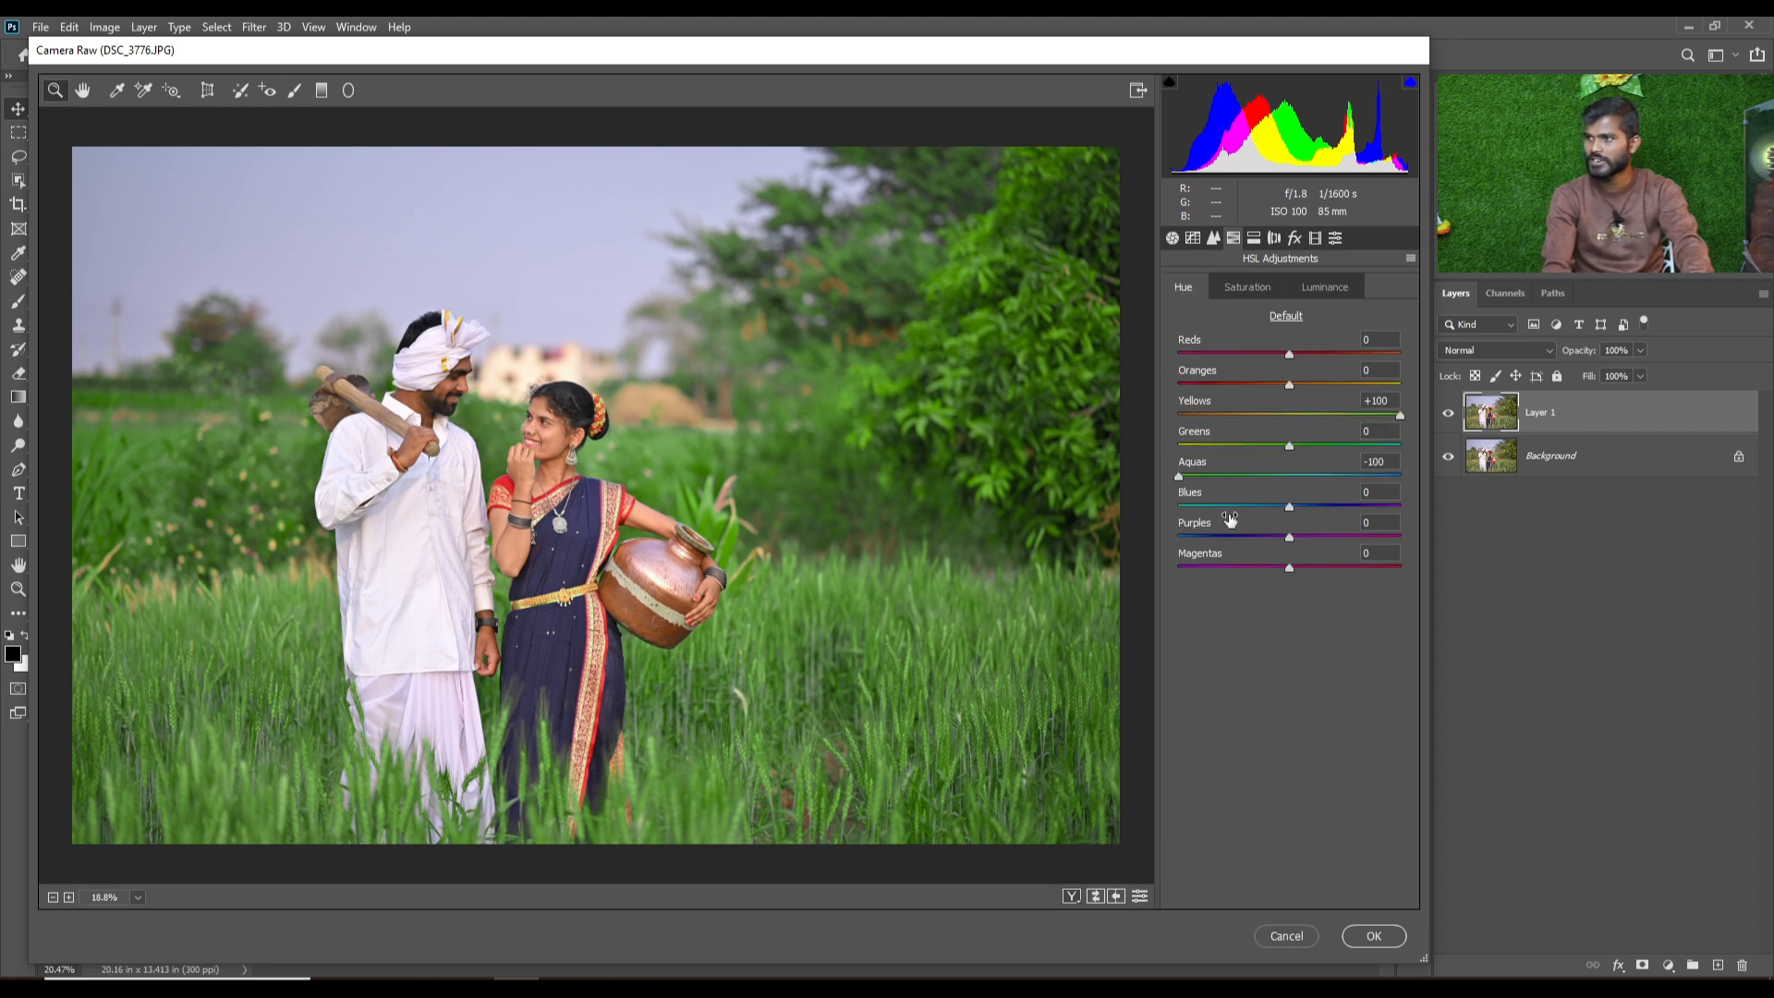
click(1246, 290)
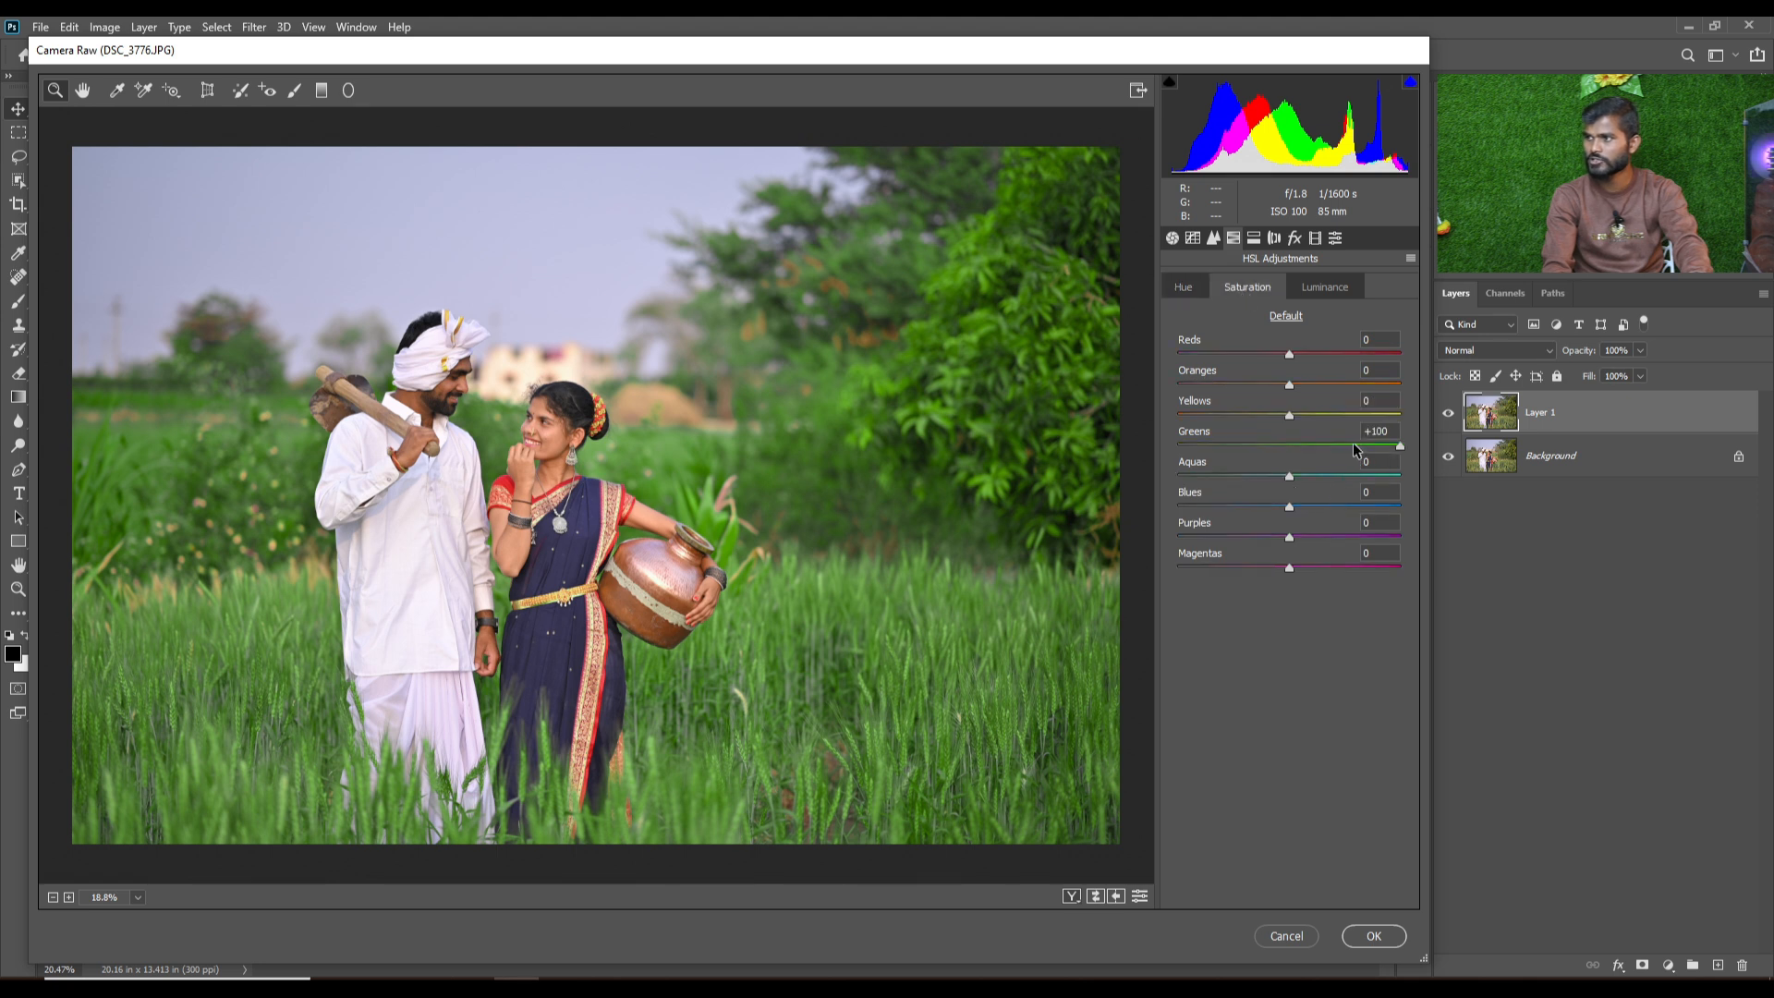
drag(1291, 415, 1369, 415)
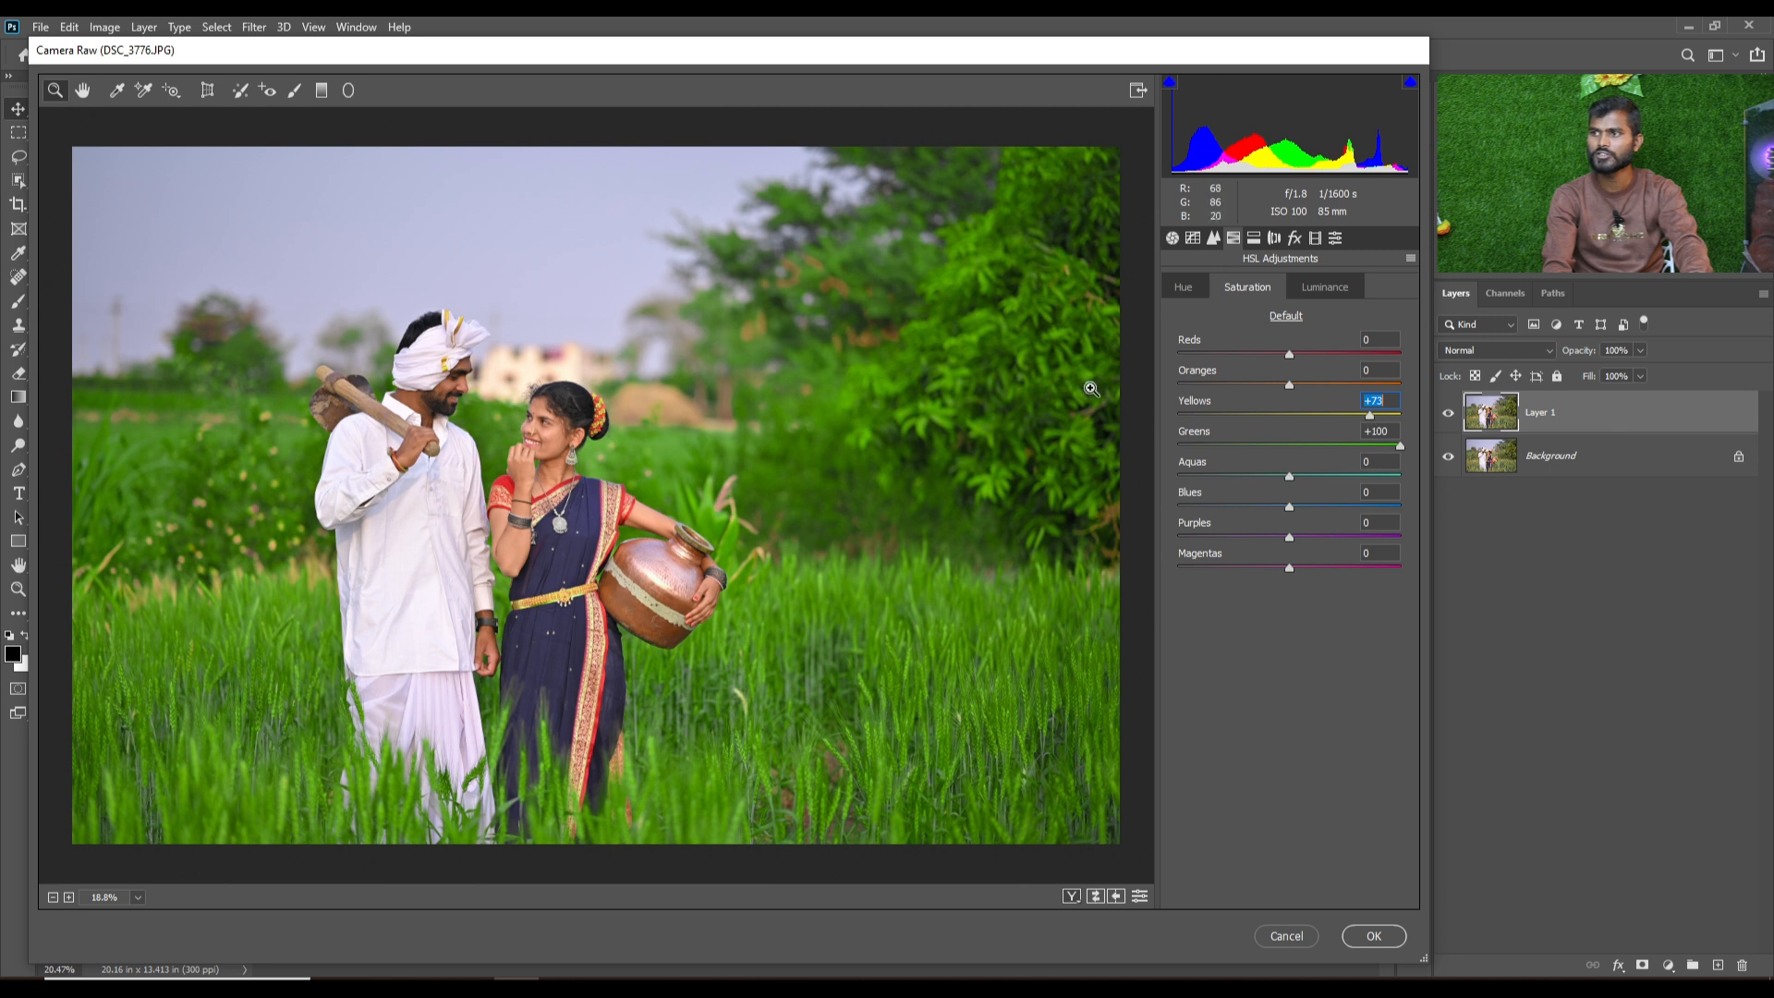
click(1325, 288)
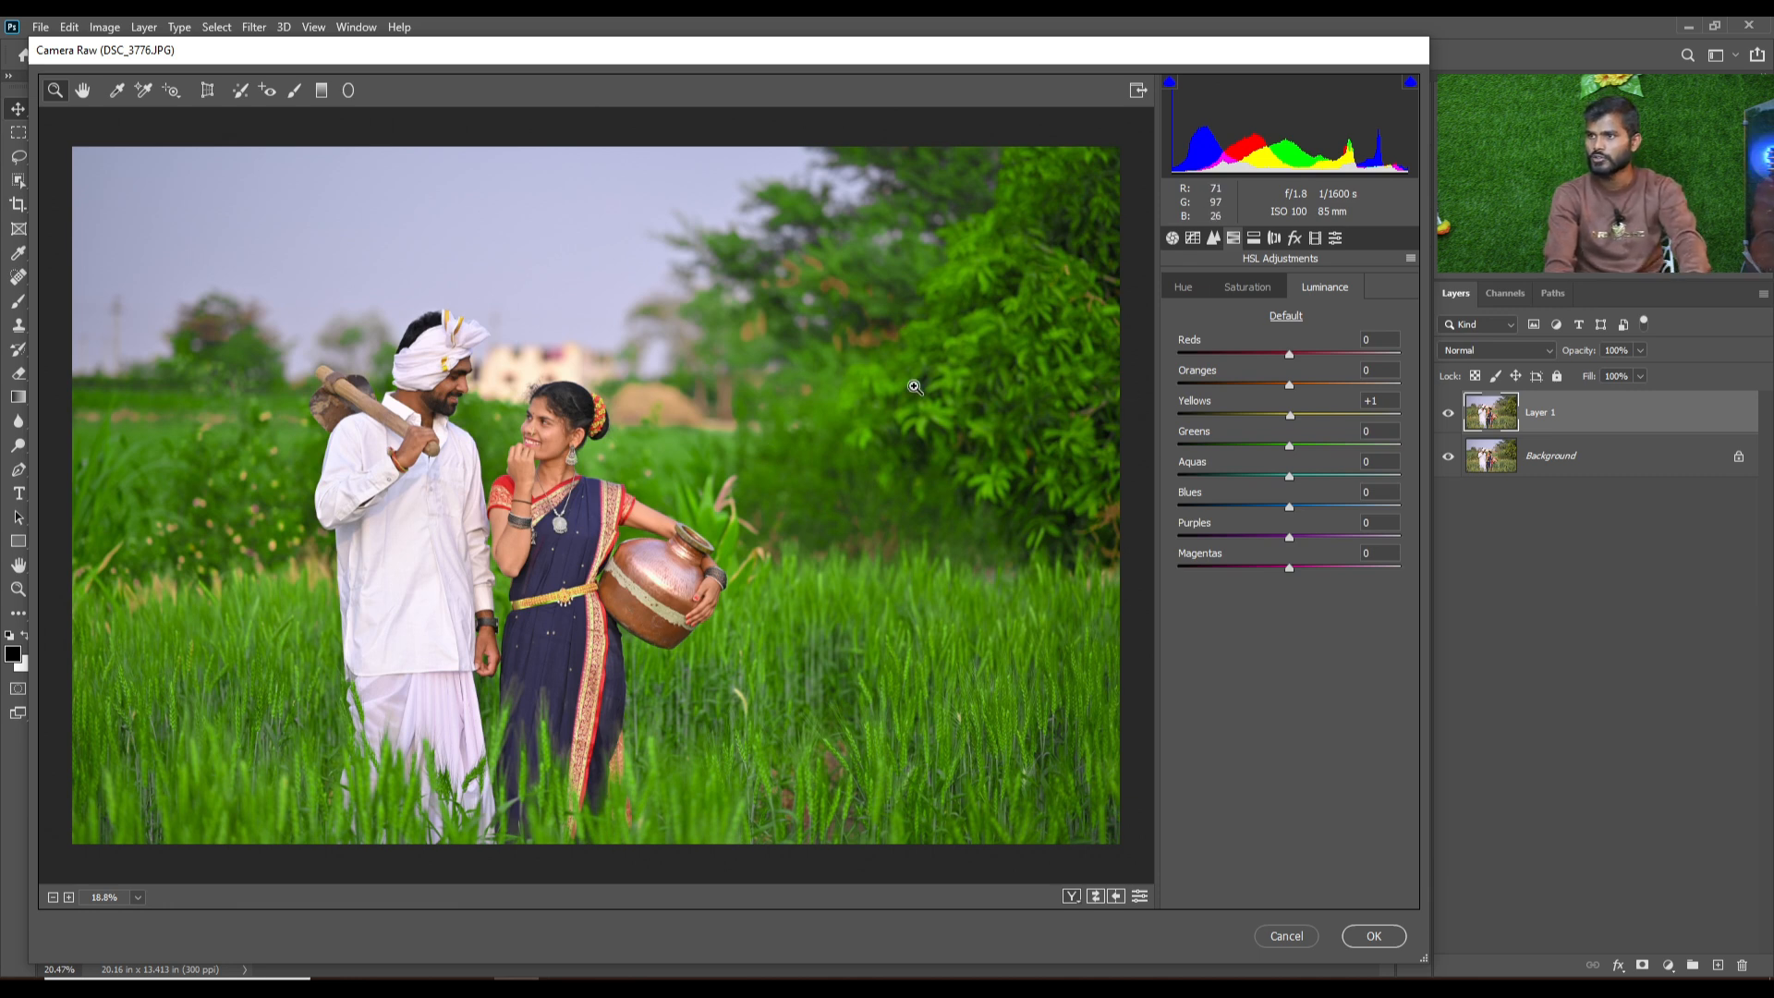
Apply the Camera Raw adjustments to Layer 1 and compare the result with the original by hiding and showing the layer.
click(1374, 936)
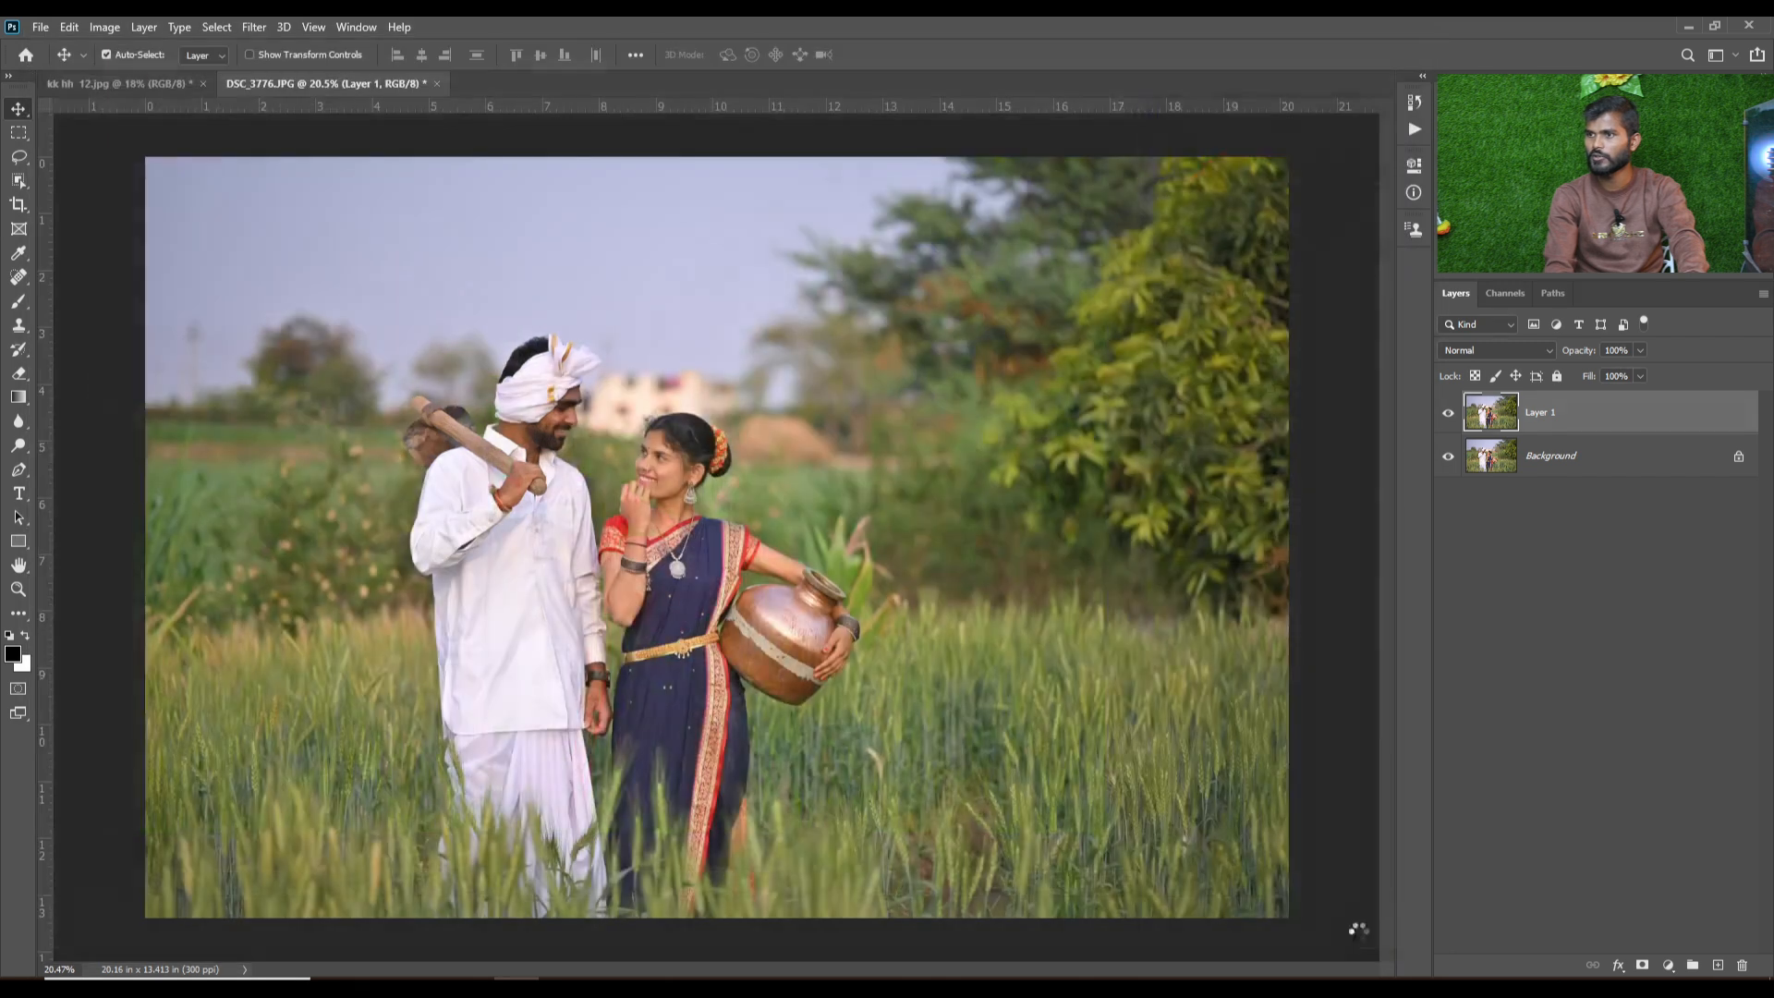
click(1448, 416)
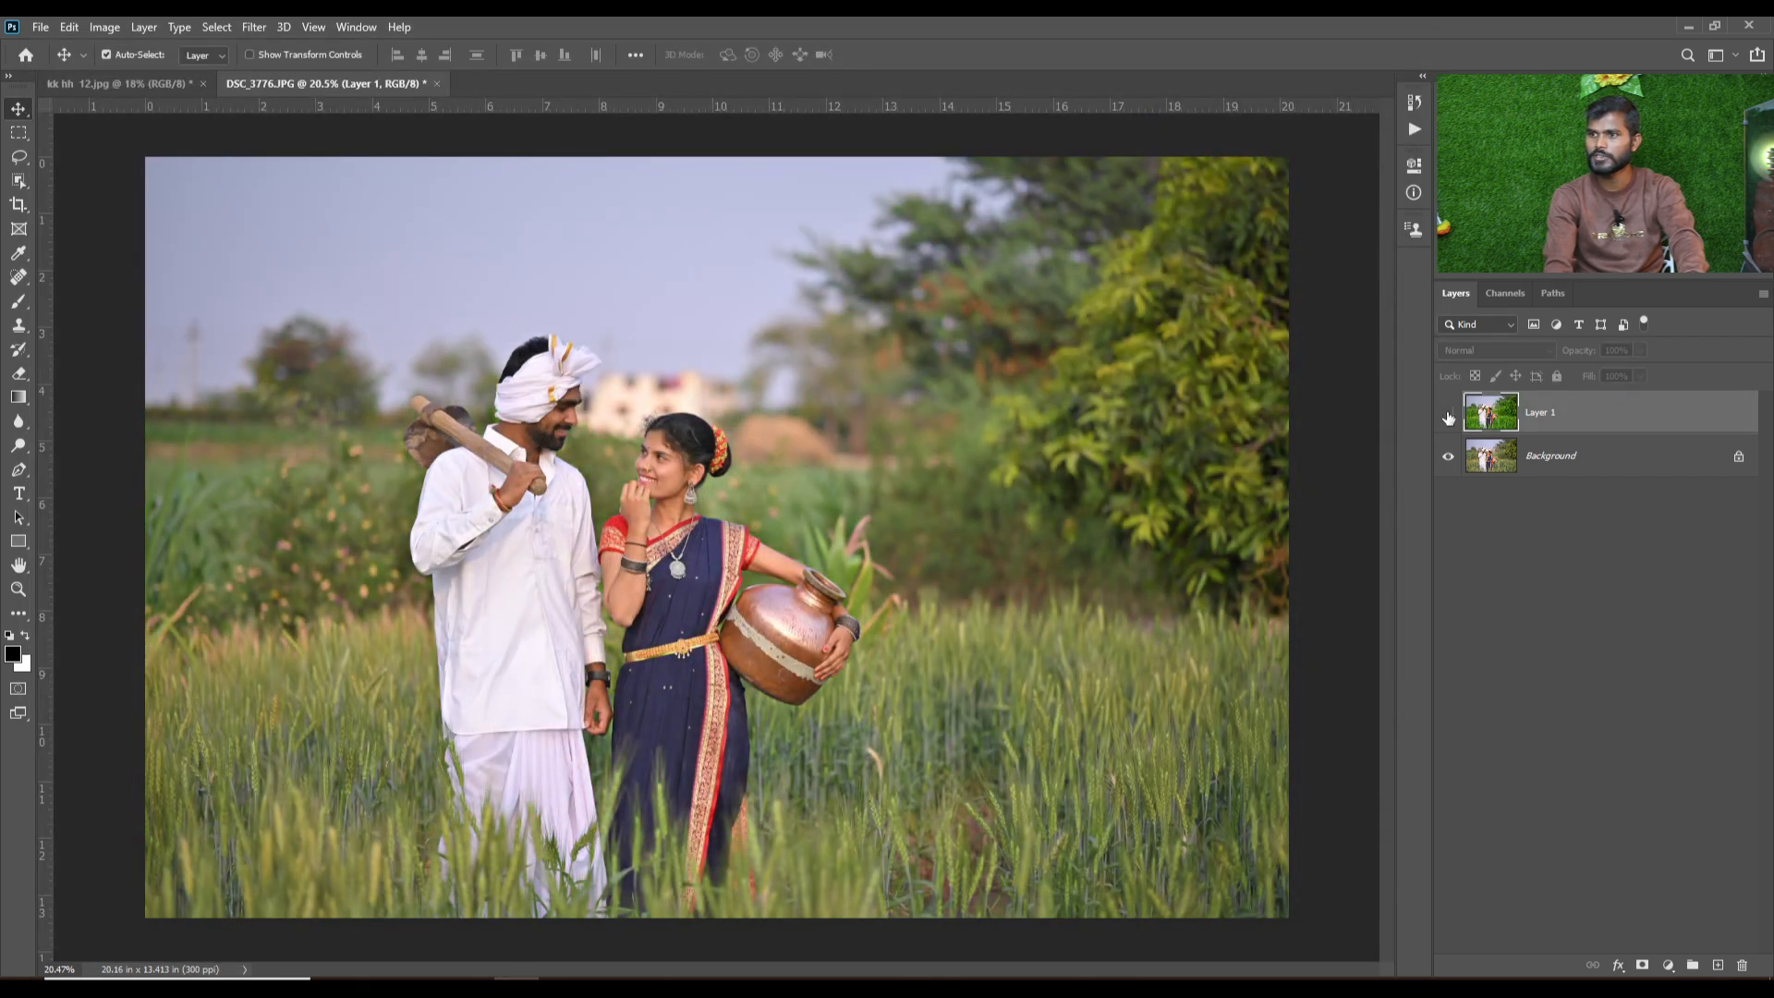
click(1447, 417)
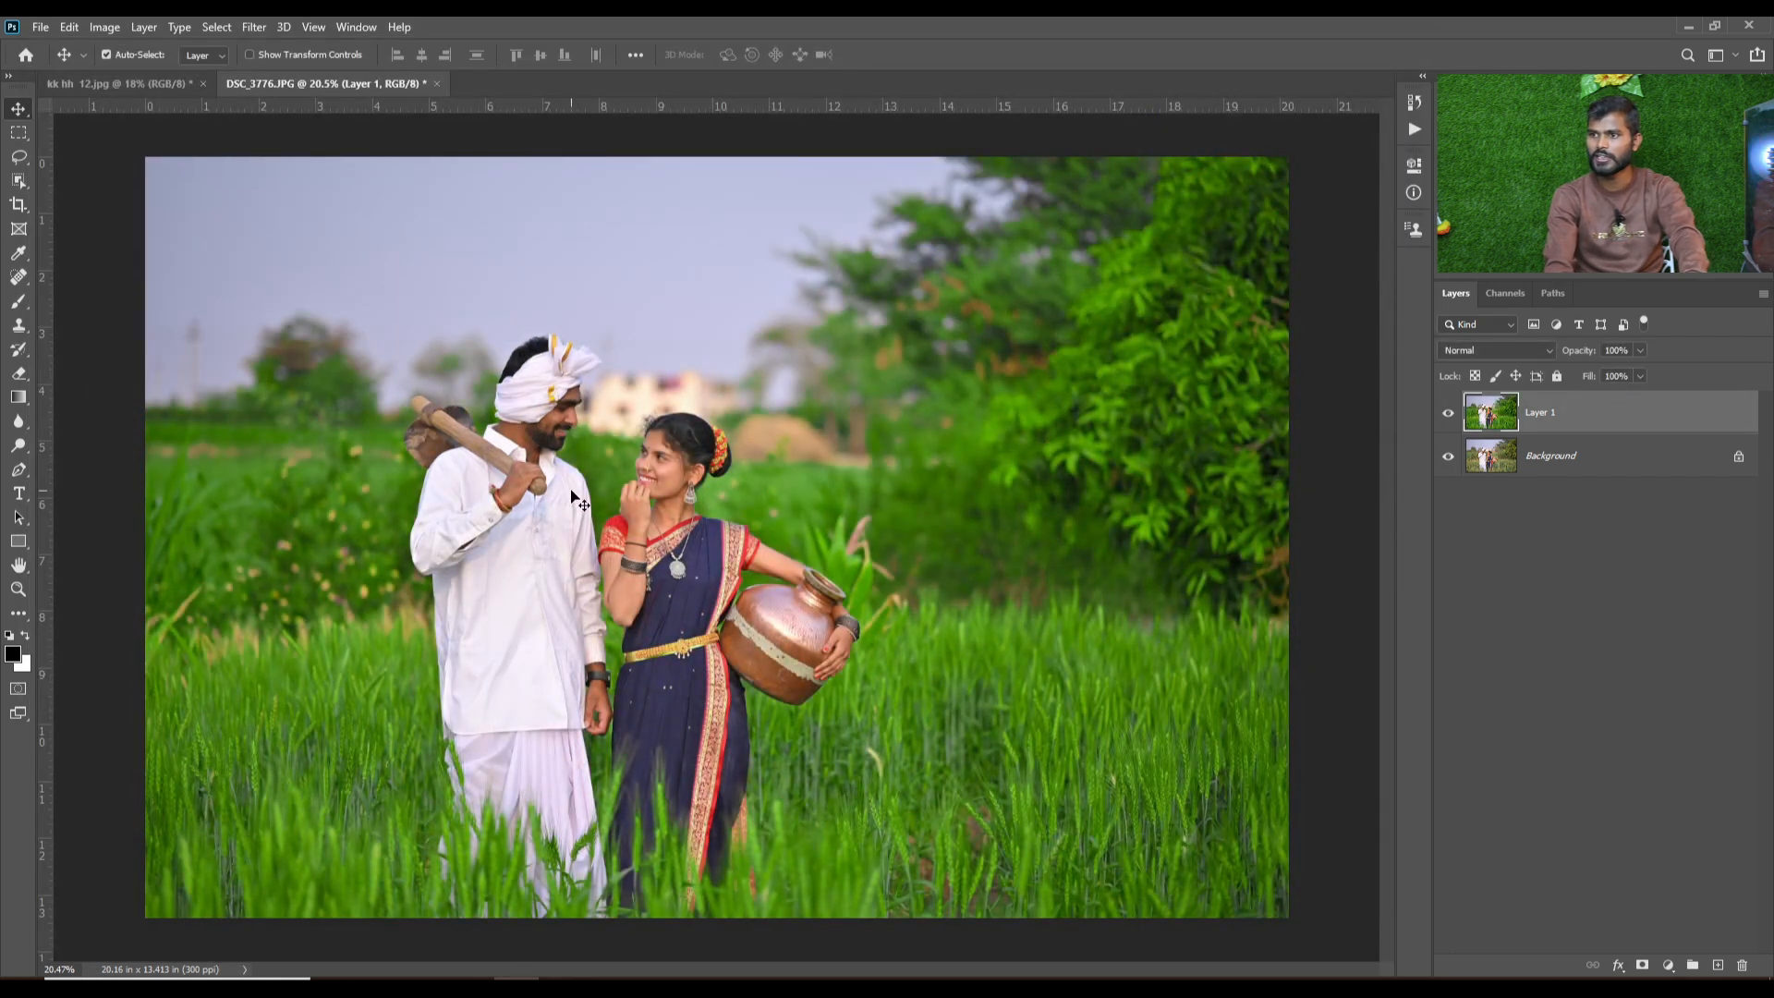
Examine the saree close up in the edited photo and compare it with the couple photo in kk hh 12.jpg.
scroll(695, 569, up, 8)
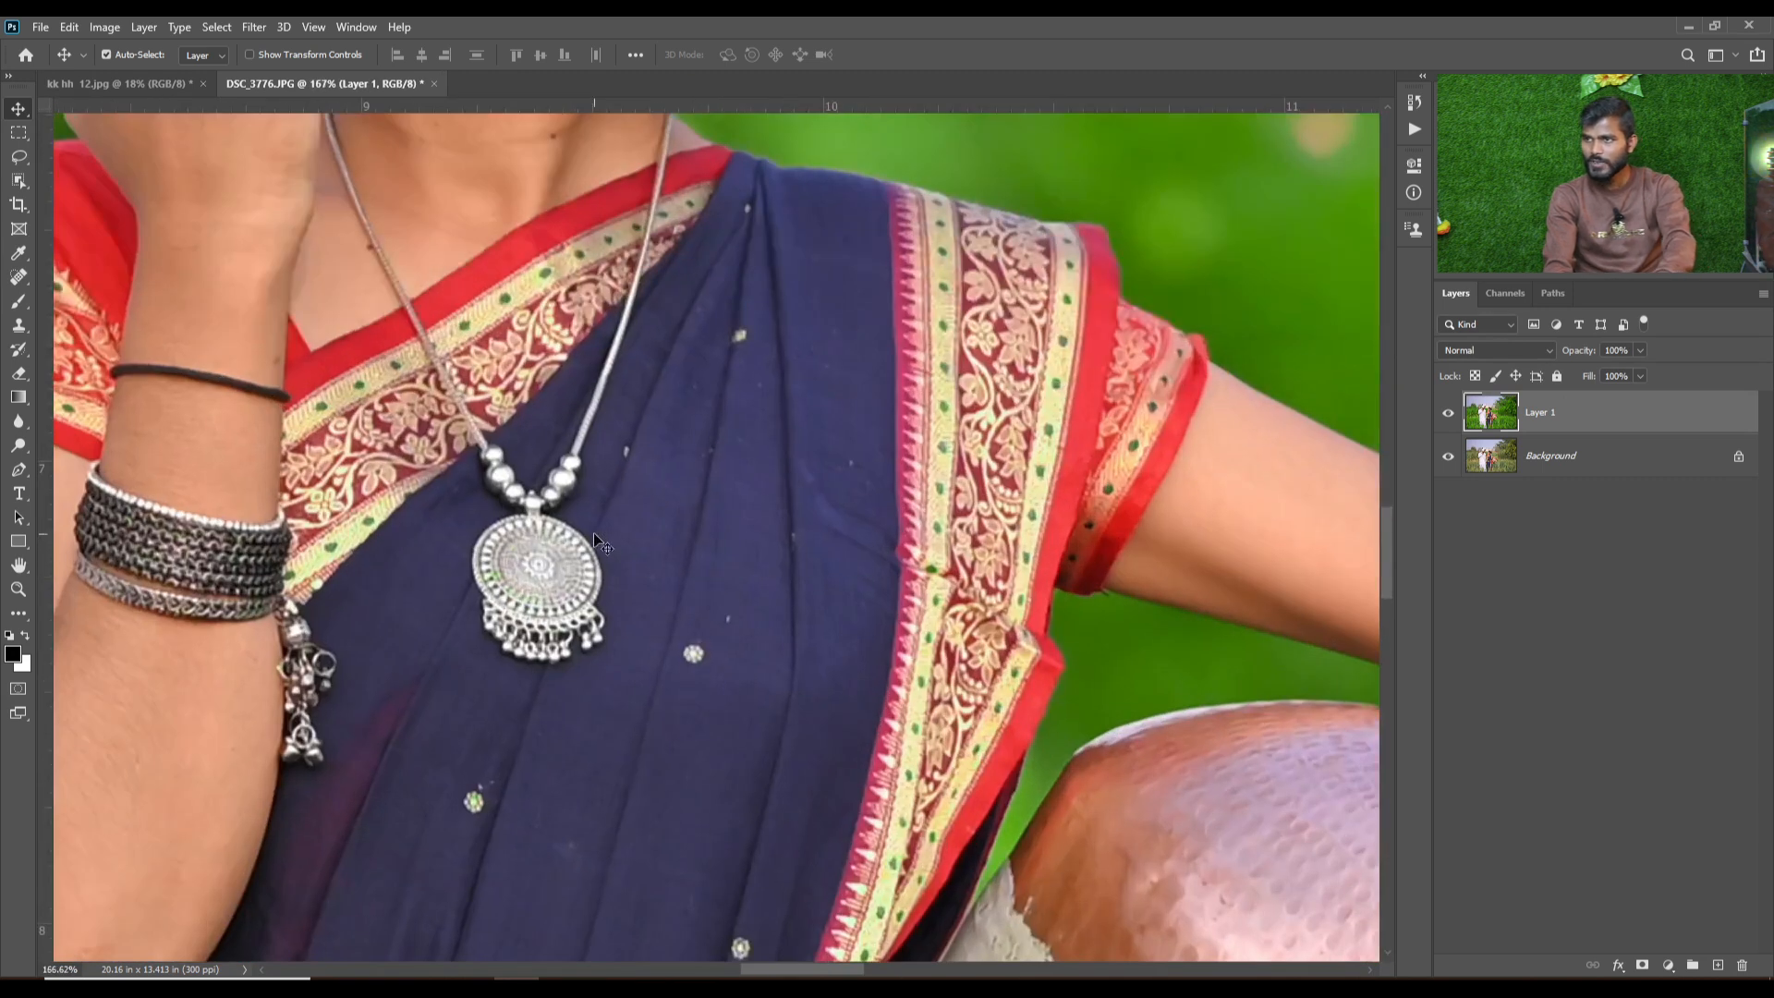
click(165, 82)
scroll(849, 623, up, 3)
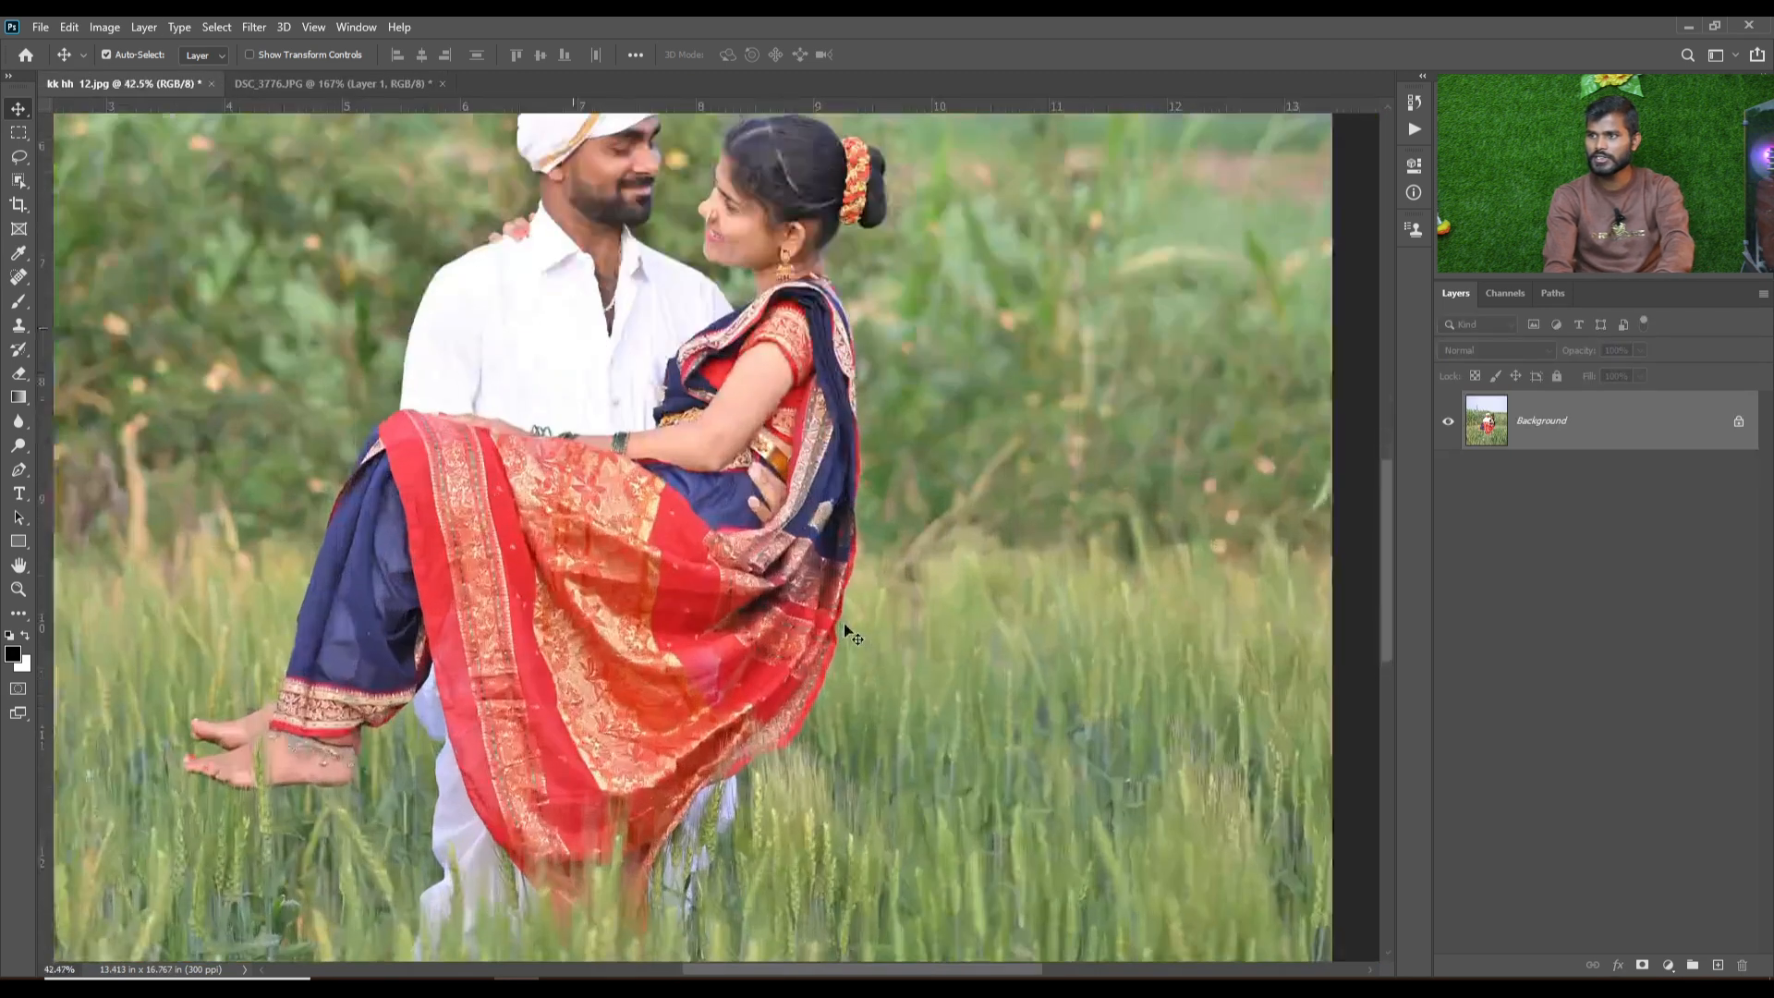
scroll(868, 598, down, 3)
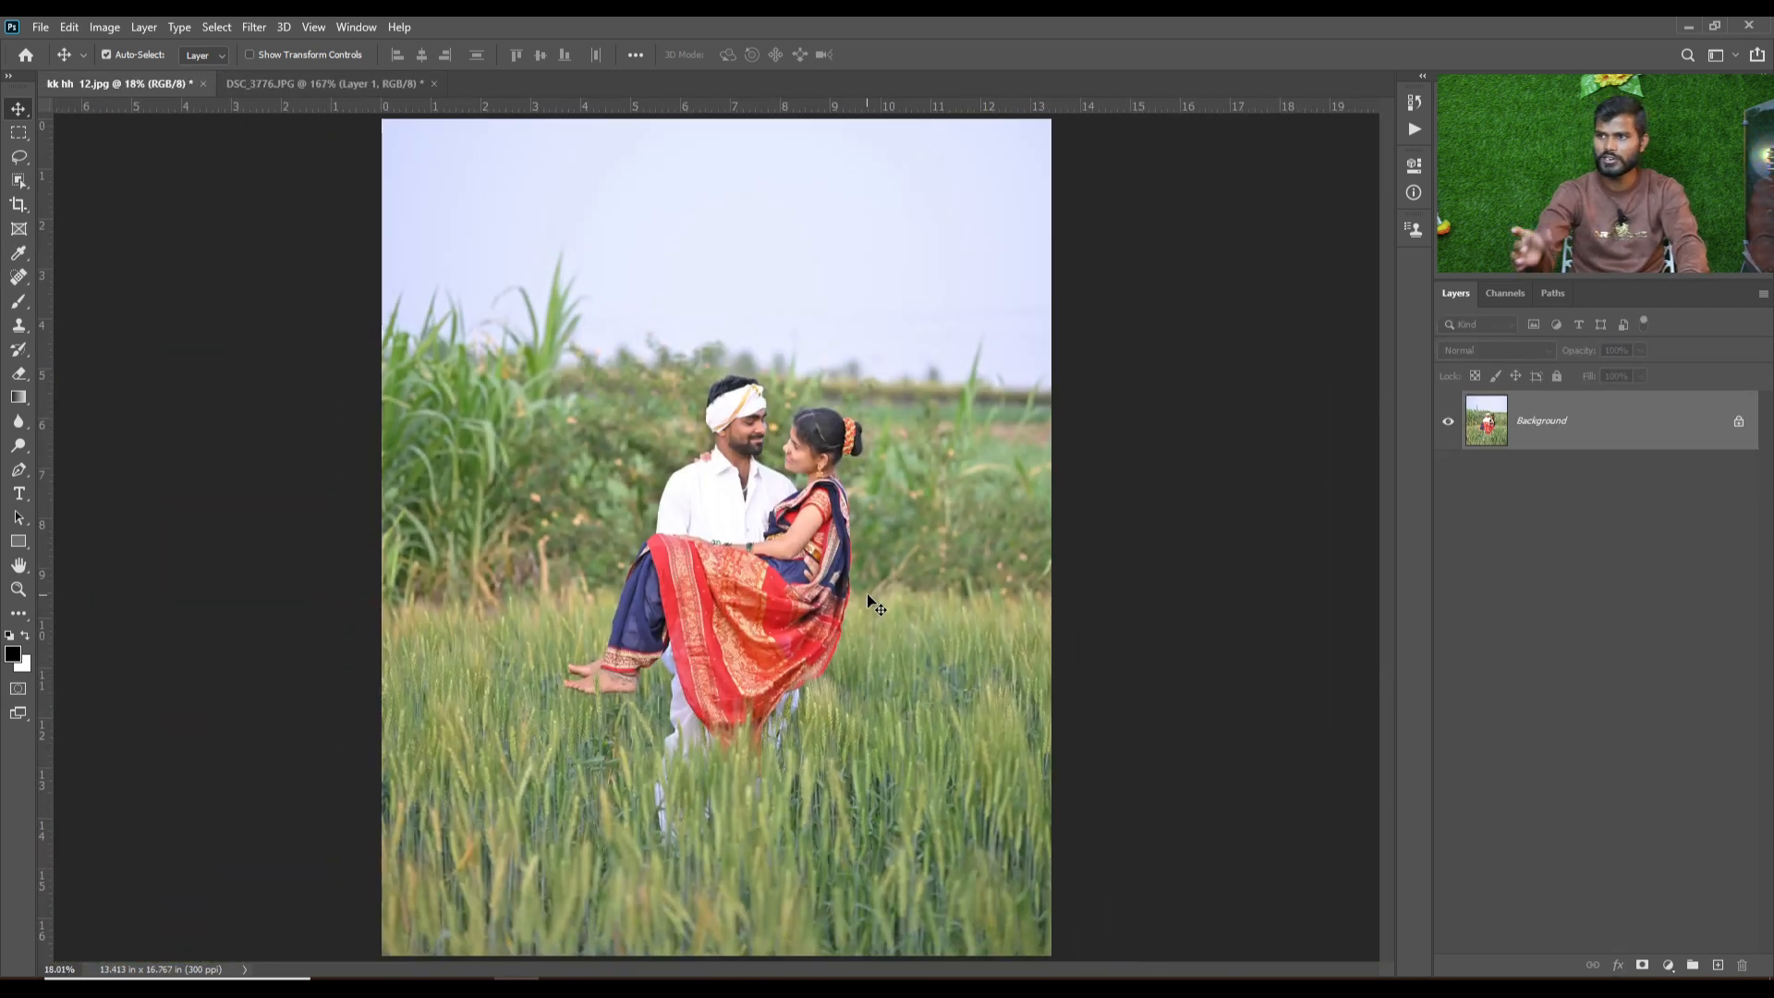
scroll(273, 127, up, 2)
click(323, 84)
scroll(680, 528, up, 2)
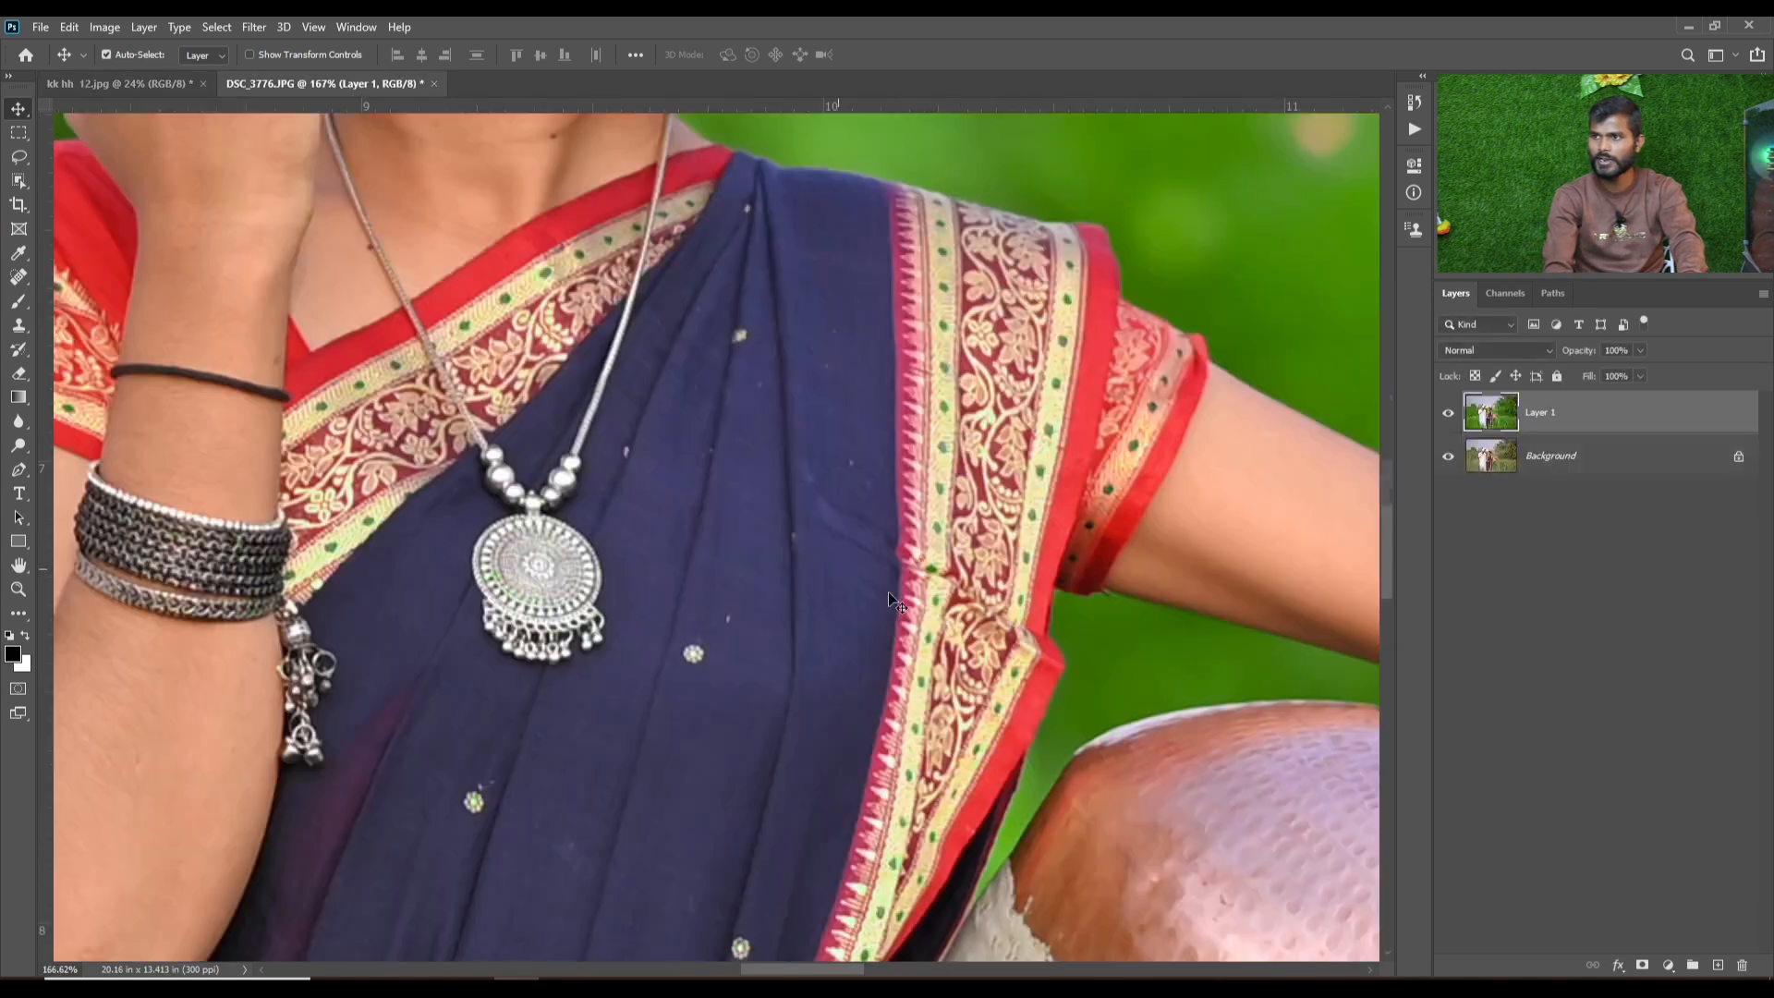
Inspect the woman's gold waist belt with Layer 1 hidden and shown, and return to the whole photo.
scroll(680, 529, down, 5)
drag(679, 536, 805, 185)
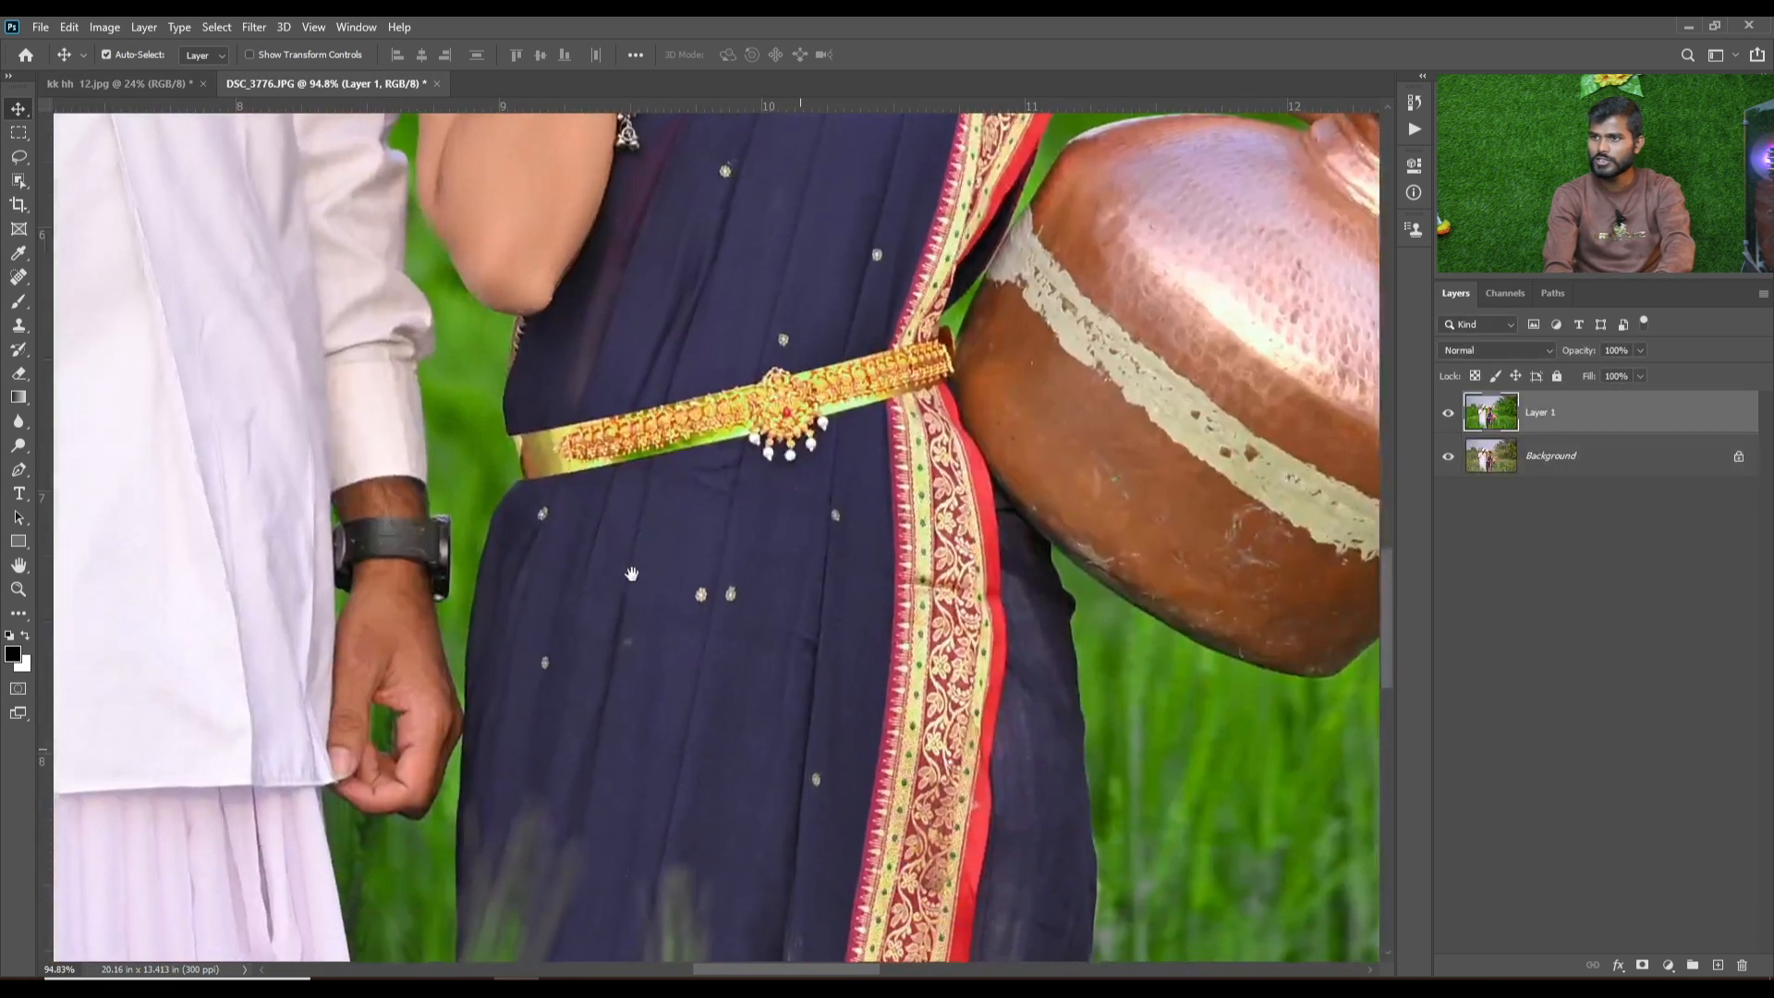
scroll(630, 573, up, 4)
scroll(630, 573, up, 3)
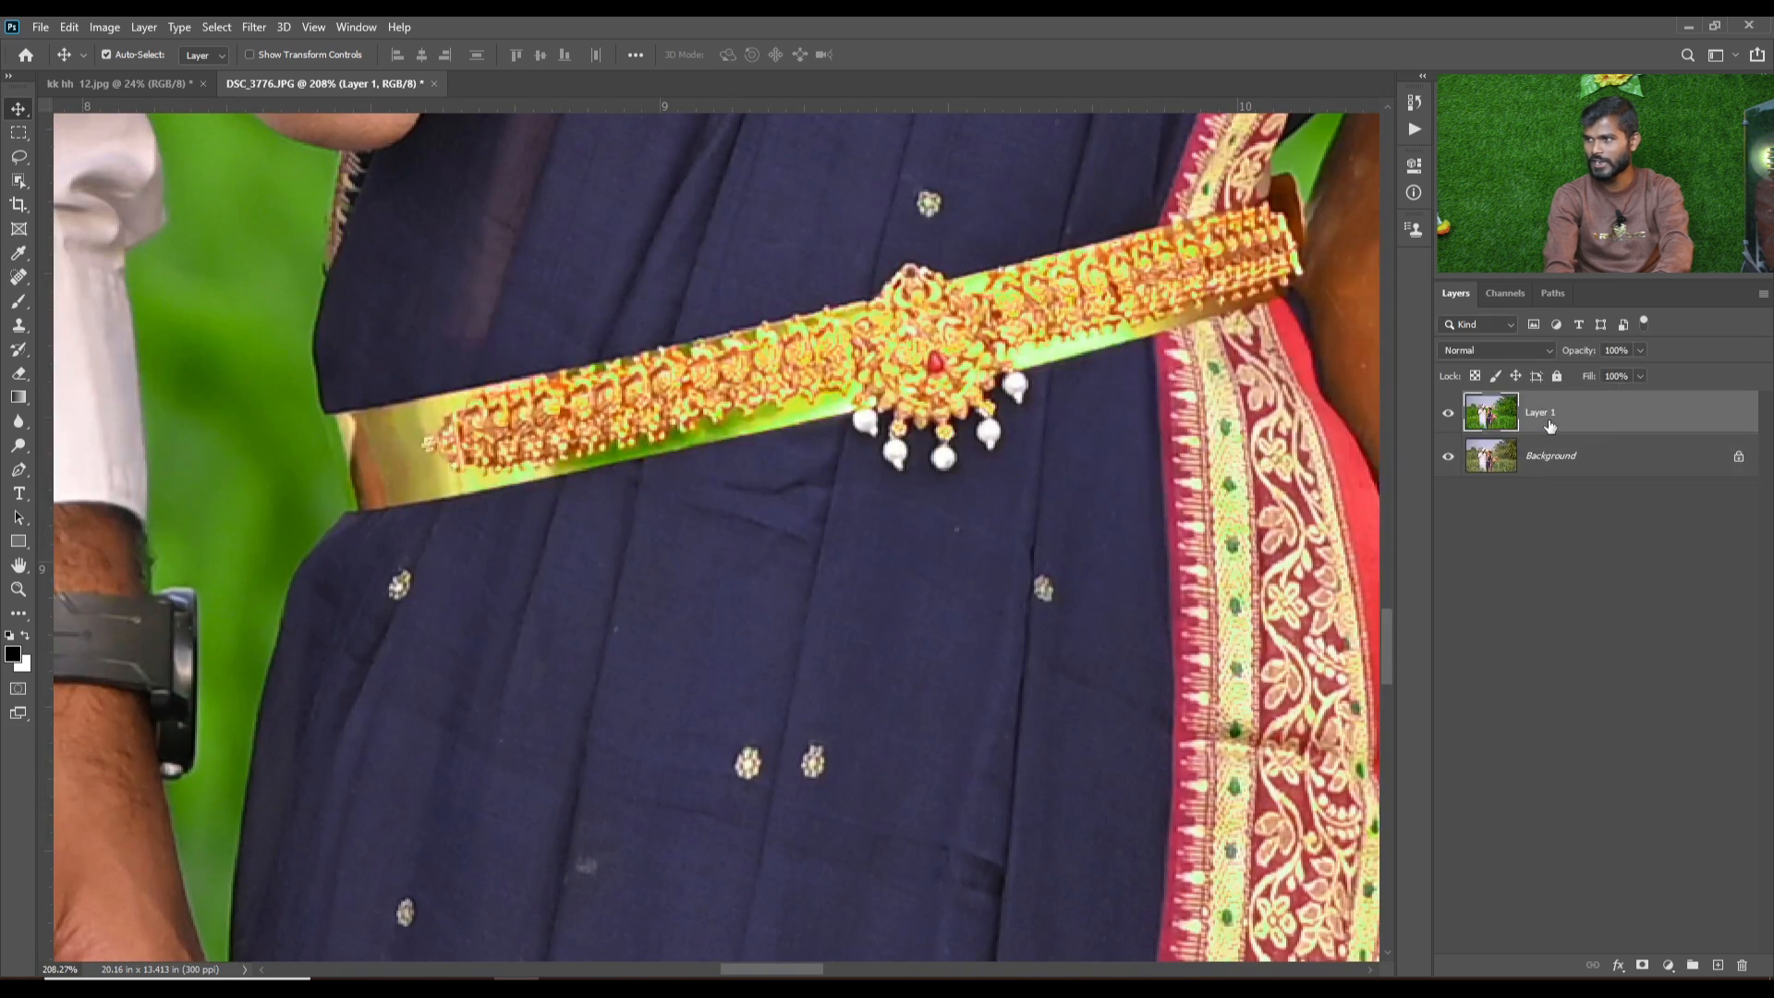
click(1448, 416)
click(1447, 416)
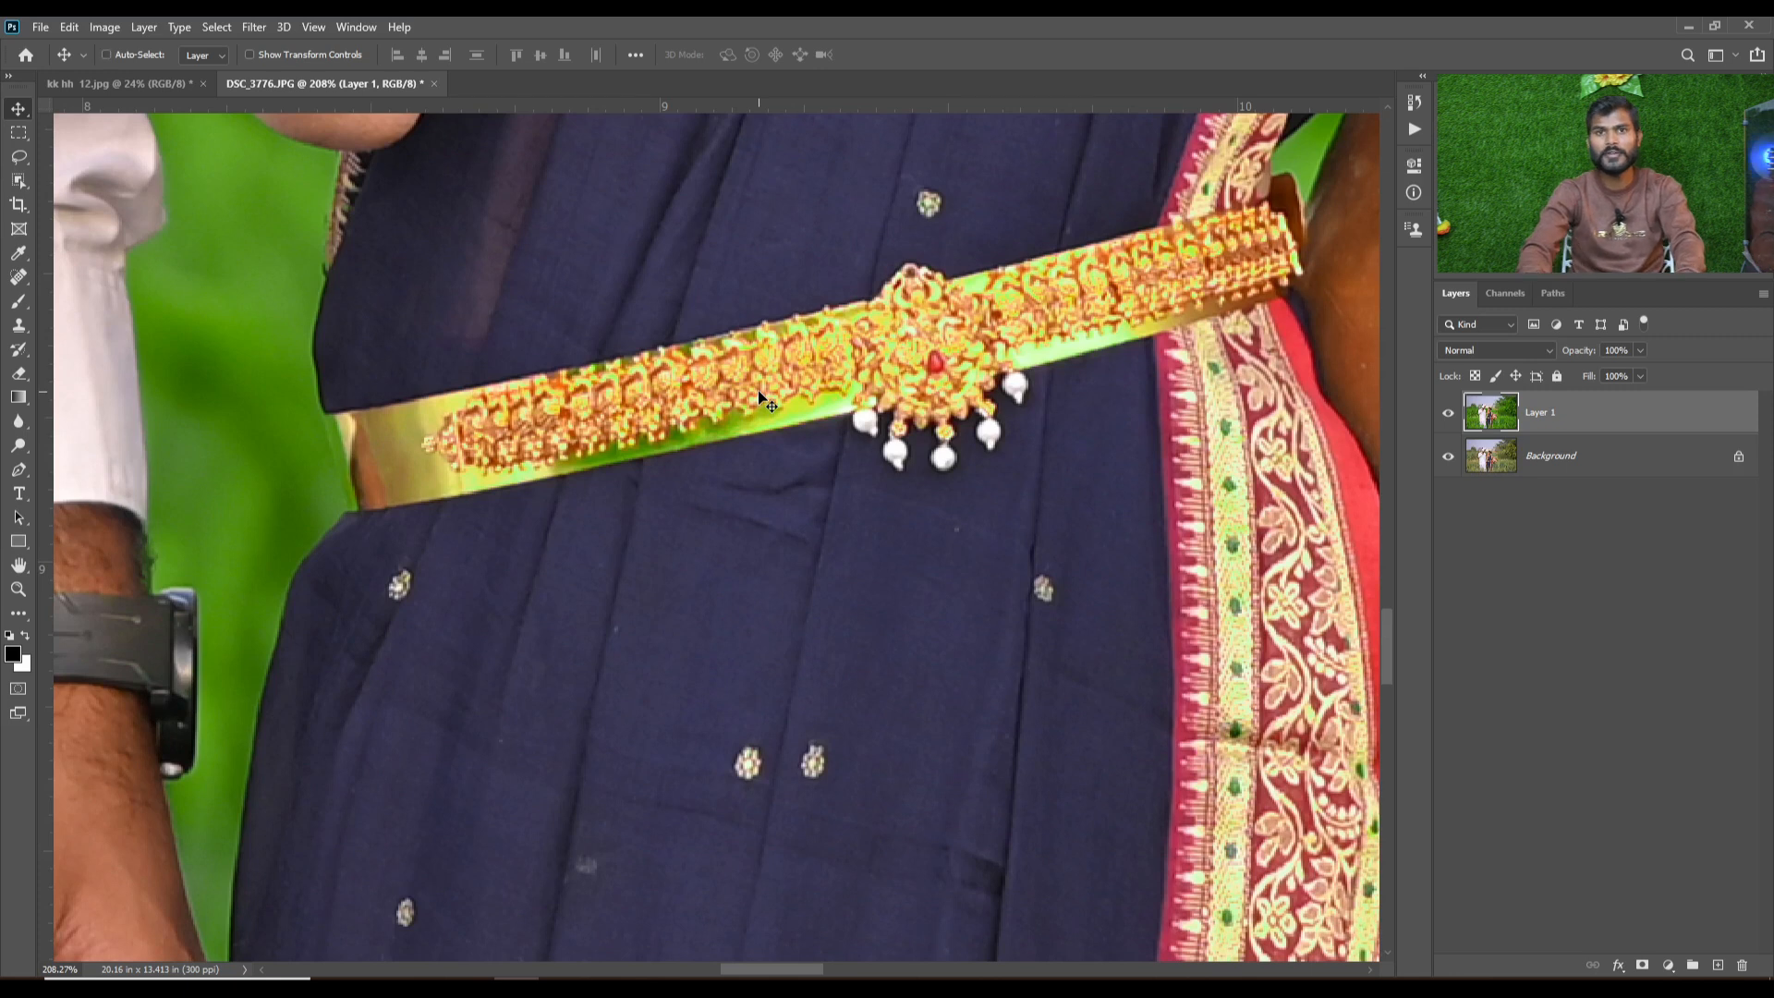
key(ctrl+0)
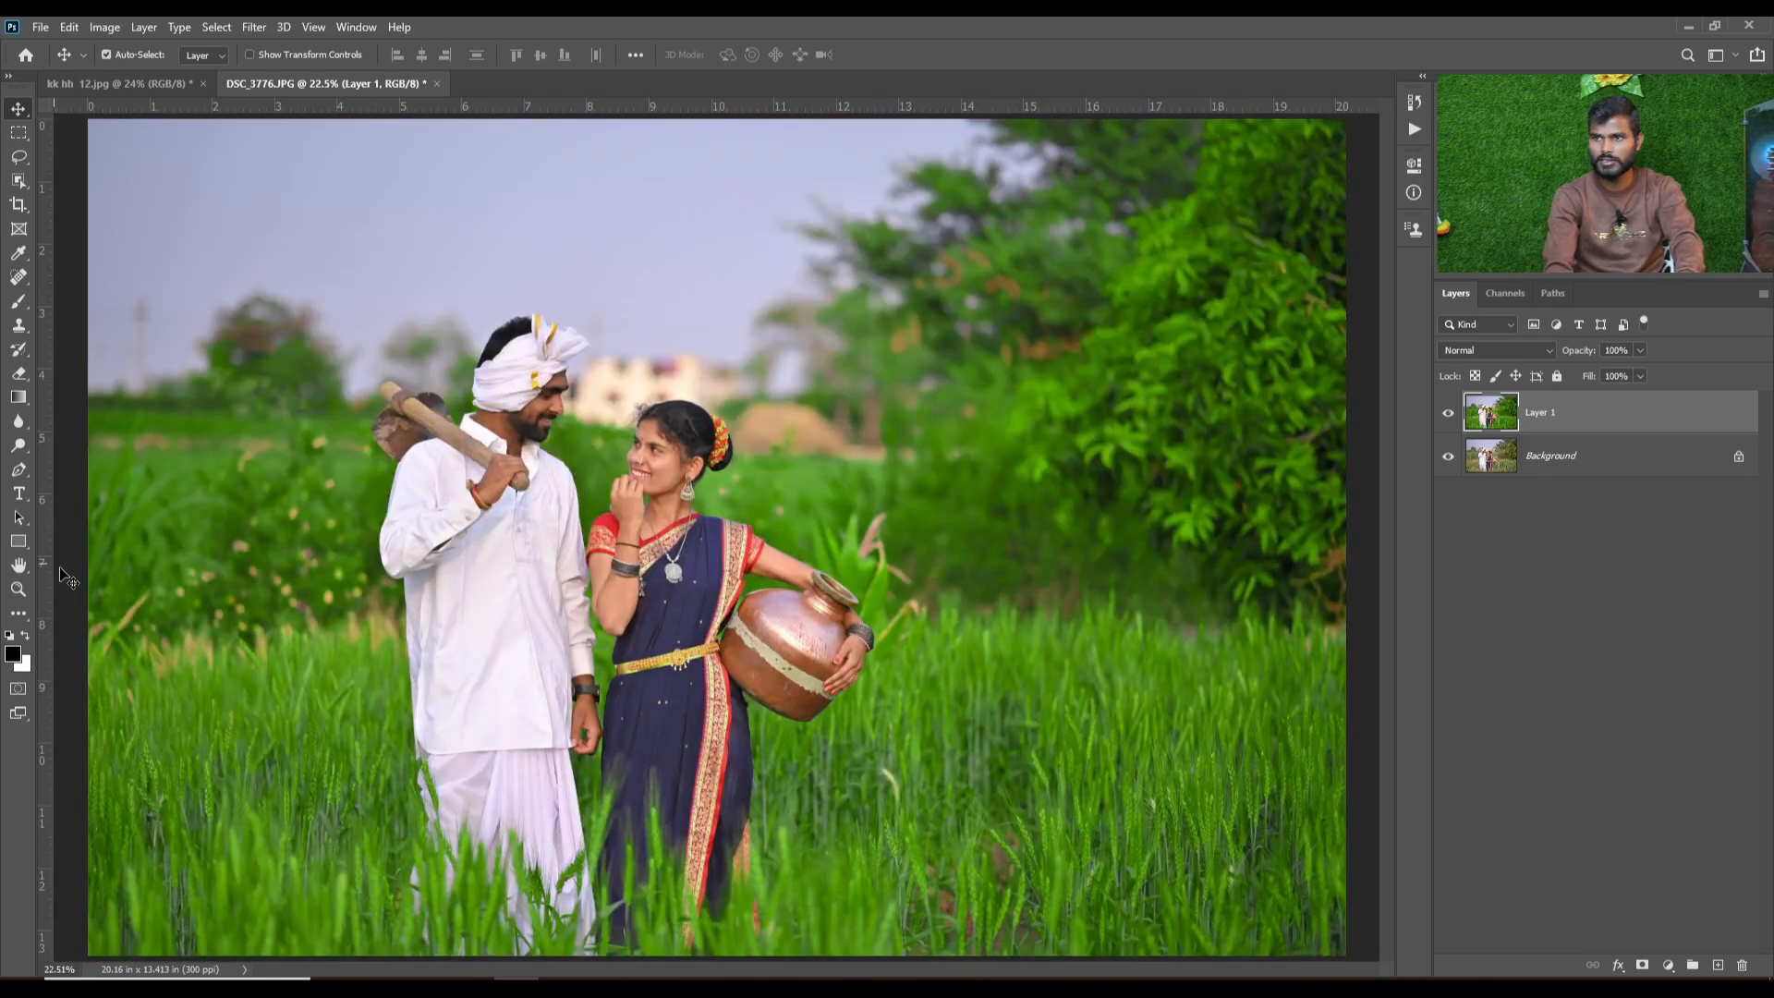